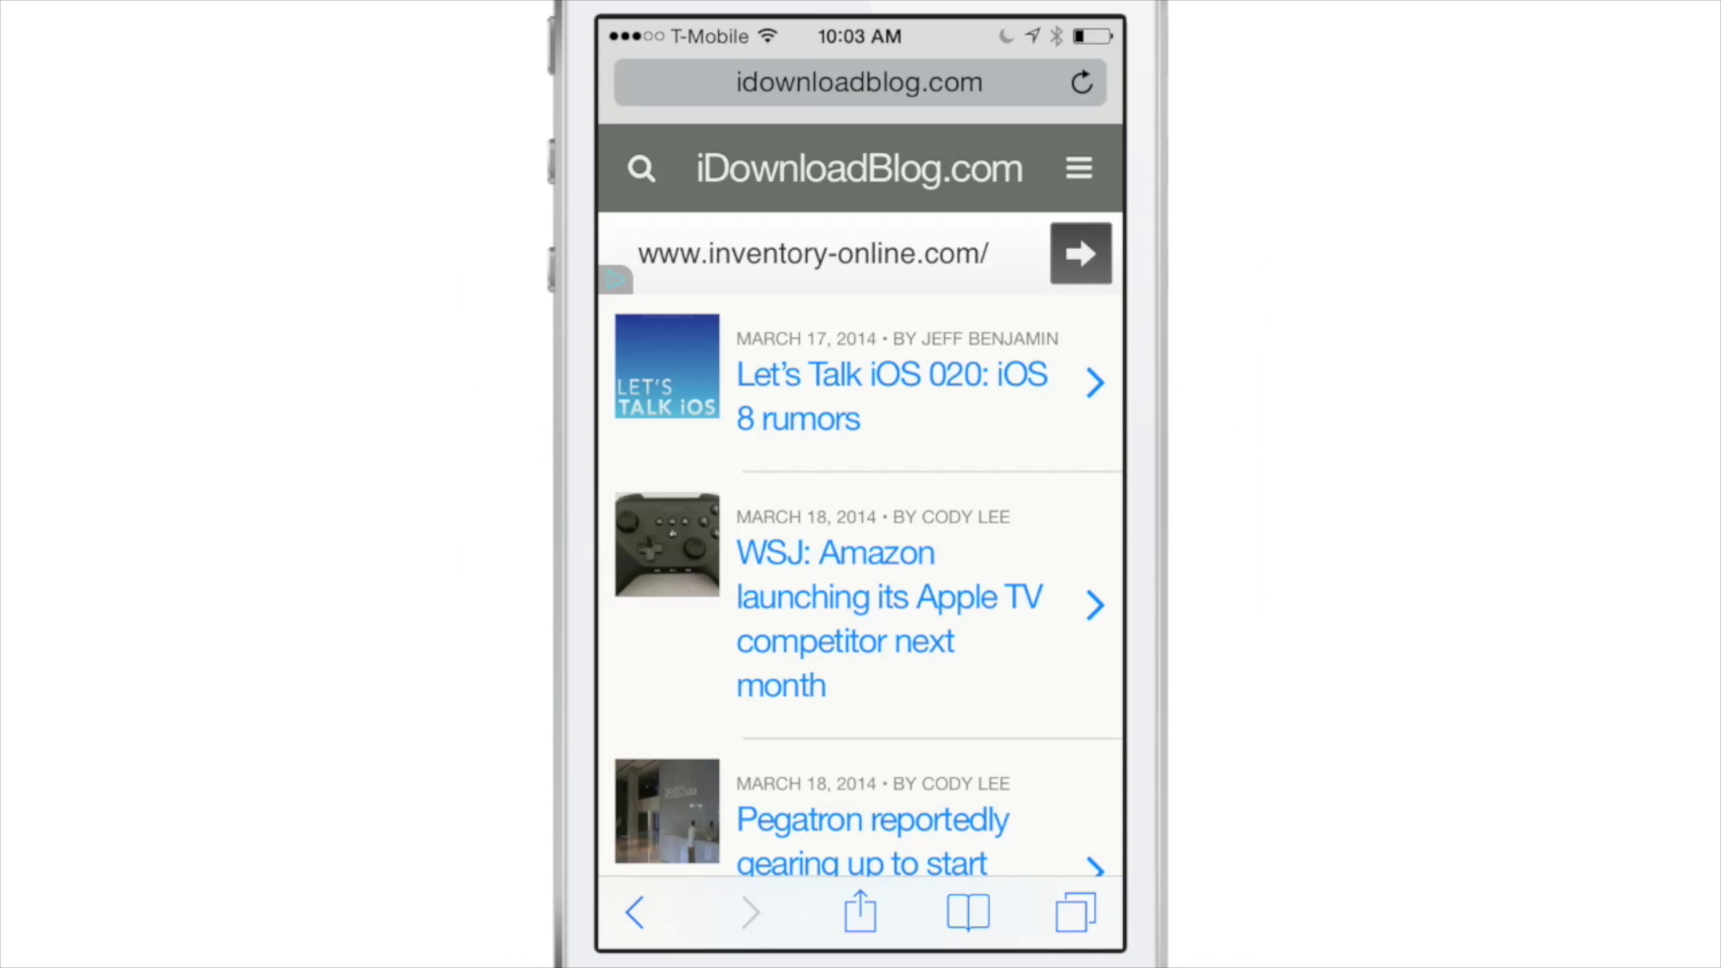
{"action": "scroll", "coordinate": [991, 358], "scroll_direction": "down", "scroll_amount": 5}
{"action": "scroll", "coordinate": [922, 719], "scroll_direction": "up", "scroll_amount": 5}
Open the WSJ Amazon Apple TV article and translate 'occupied' to French (occupé).
{"action": "left_click", "coordinate": [914, 519]}
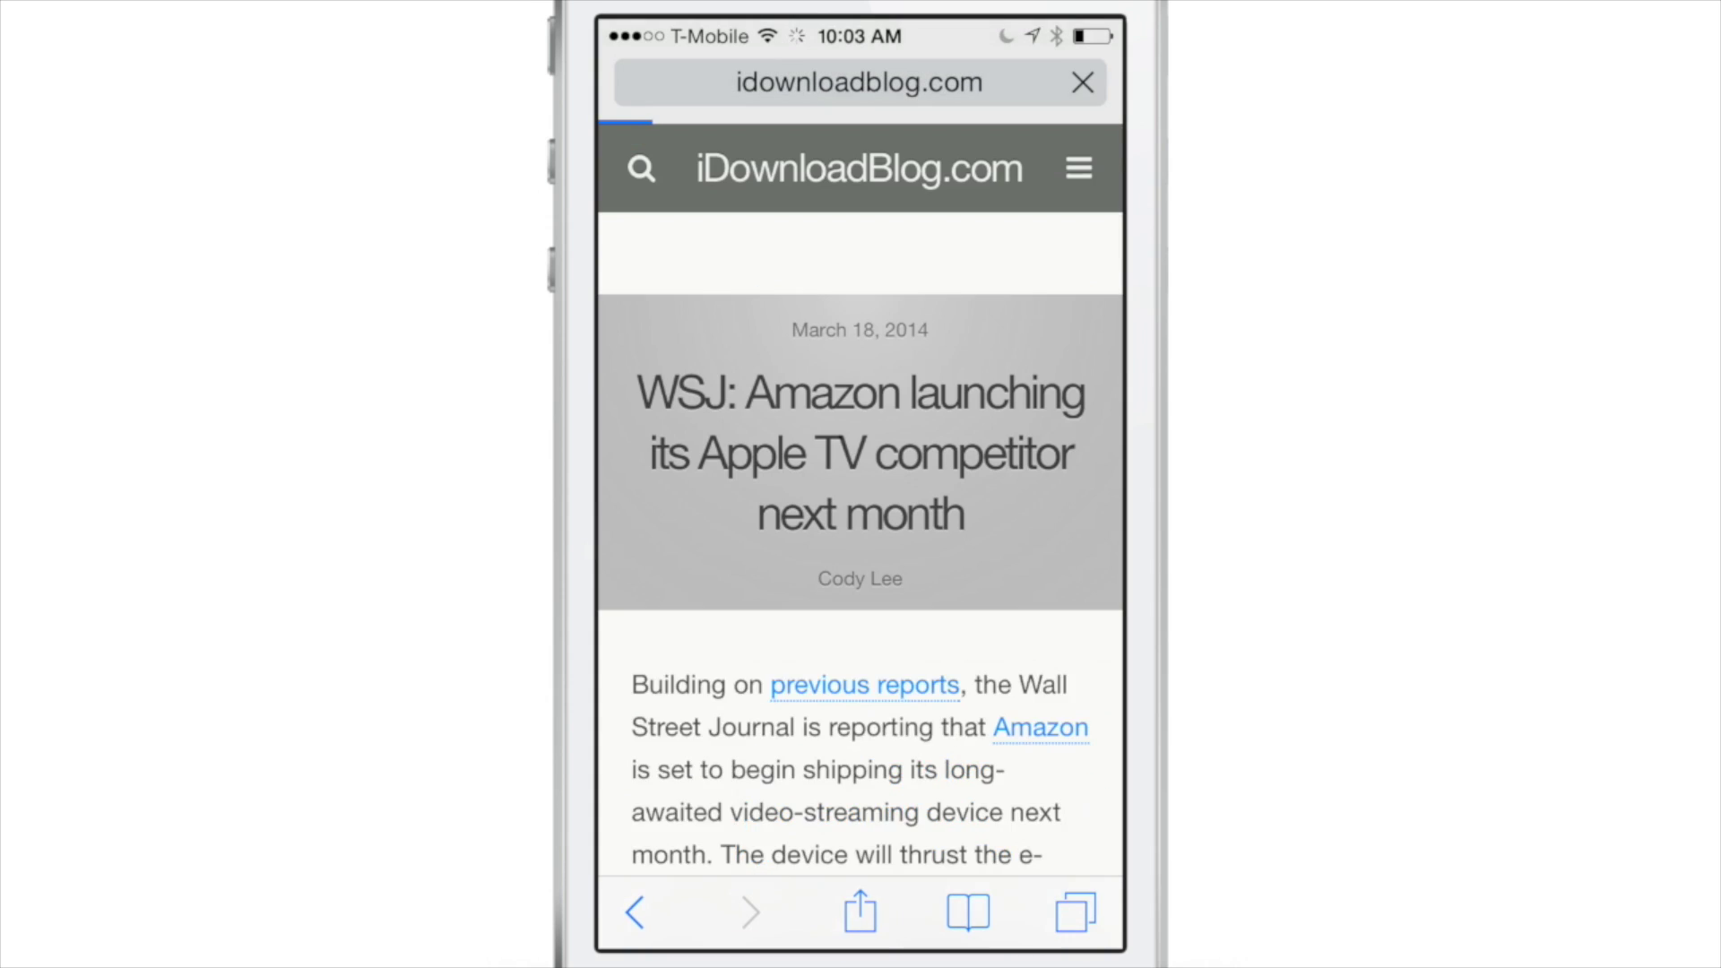
{"action": "scroll", "coordinate": [1045, 306], "scroll_direction": "down", "scroll_amount": 5}
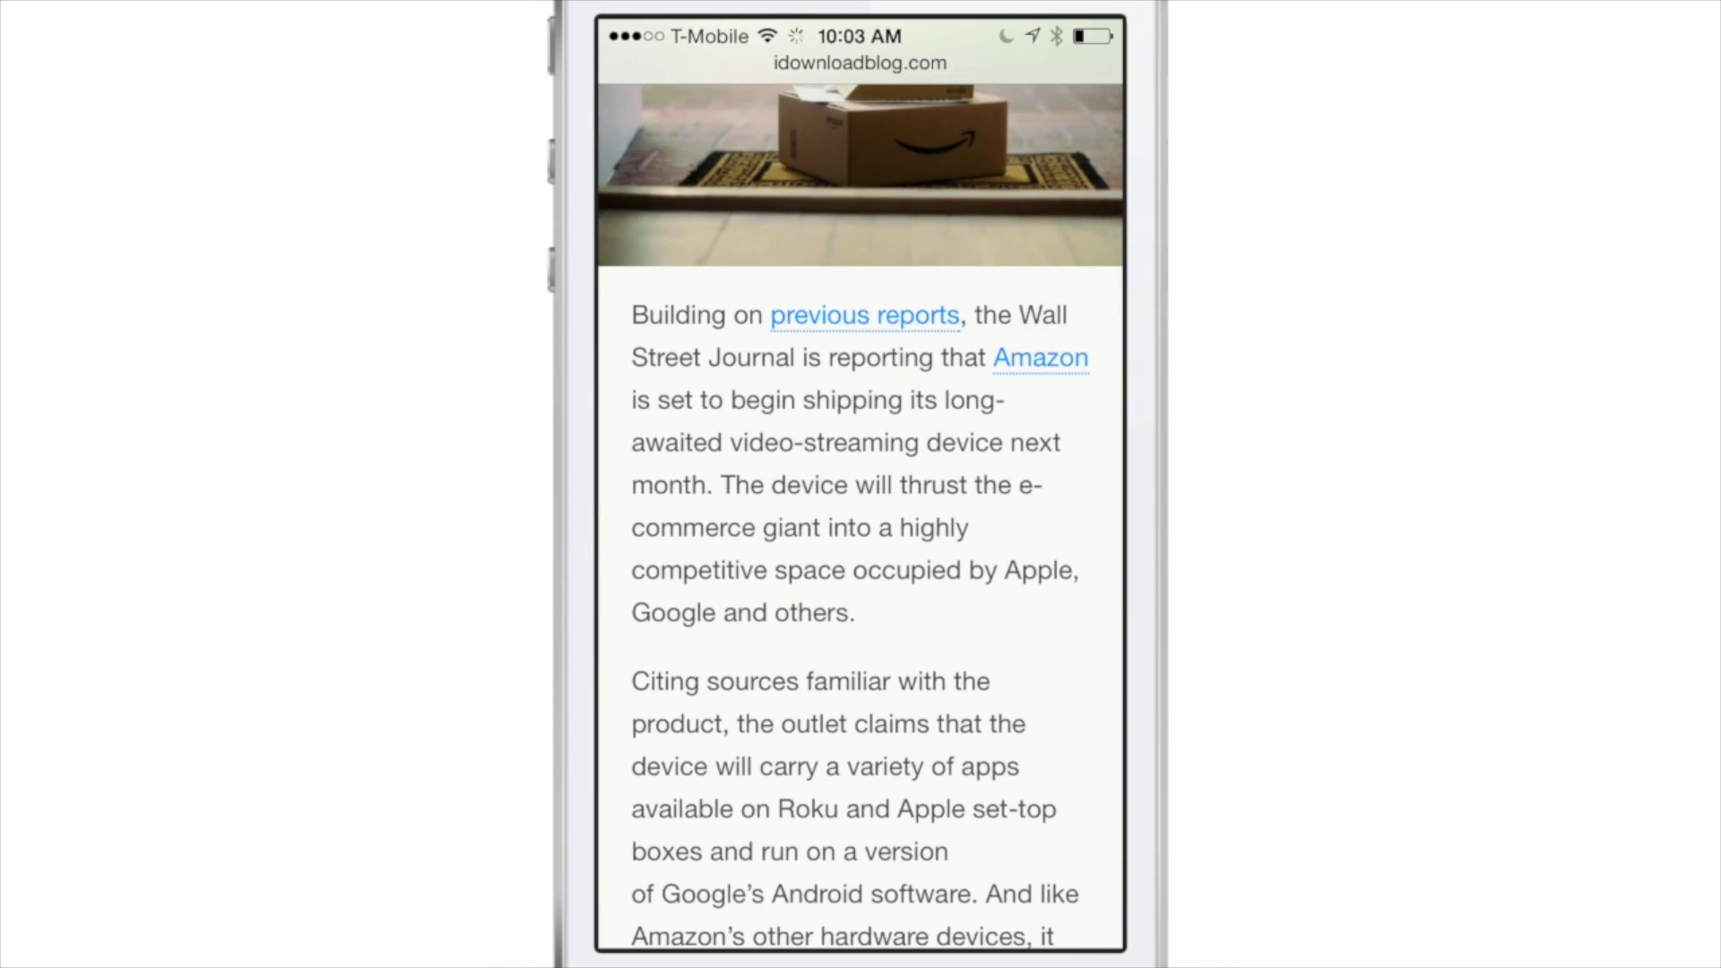
{"action": "left_click", "coordinate": [910, 584]}
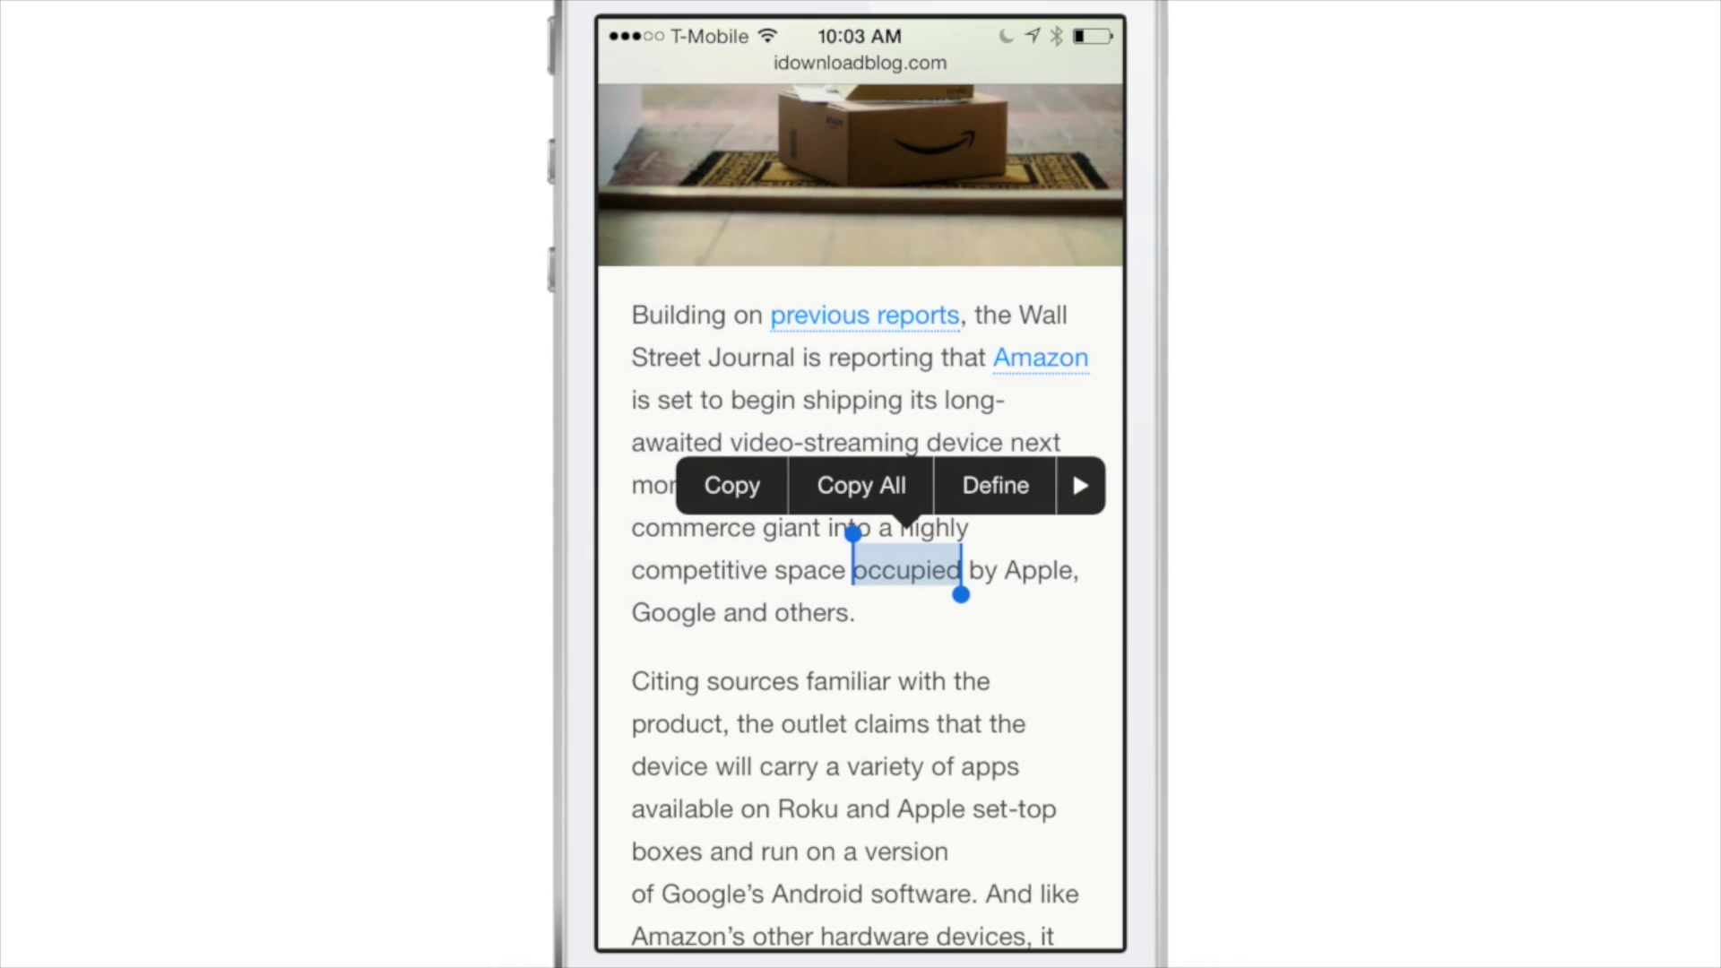
{"action": "left_click", "coordinate": [1080, 485]}
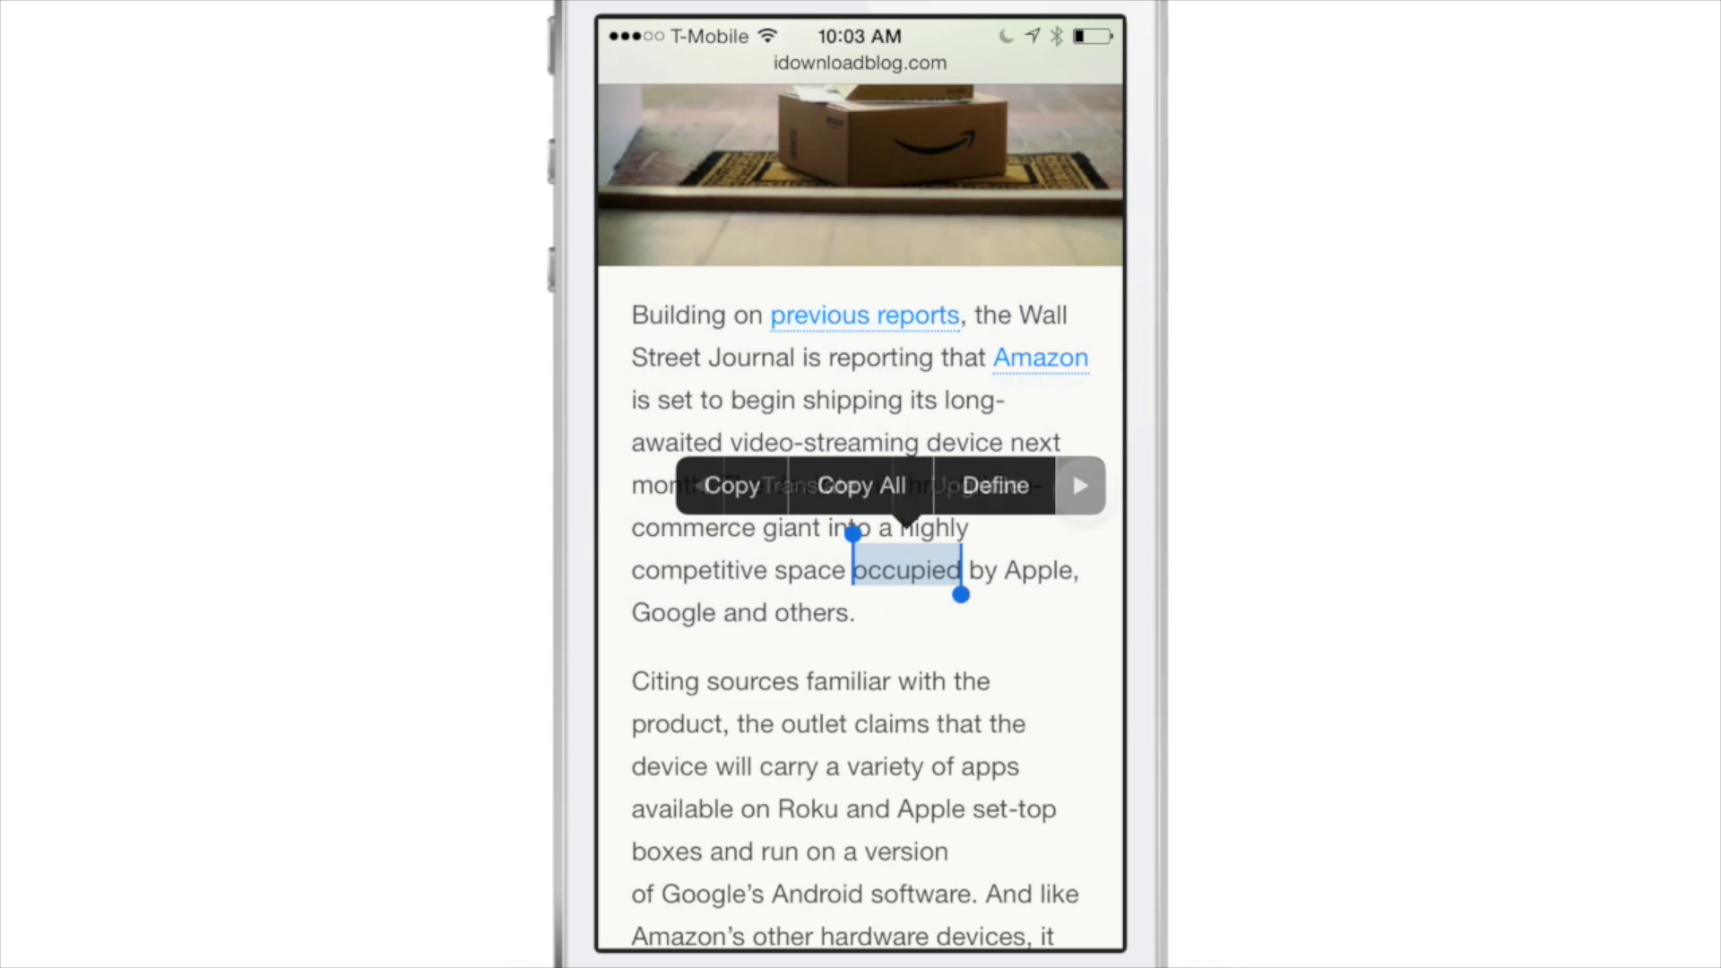
{"action": "left_click", "coordinate": [816, 486]}
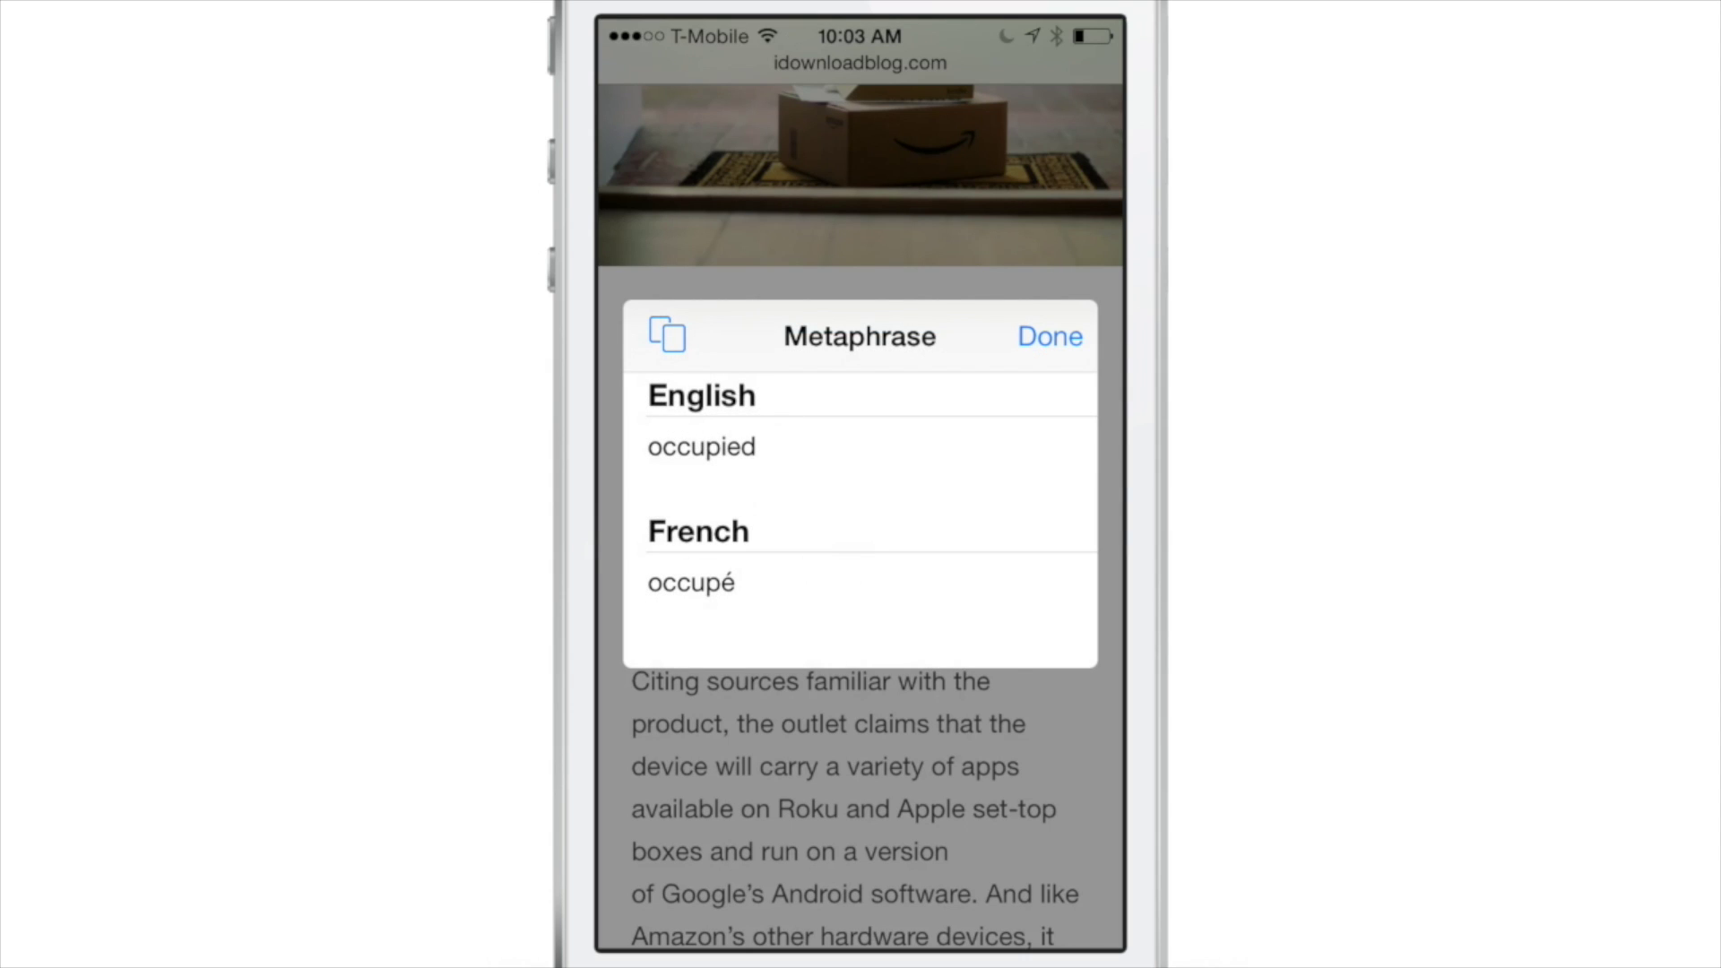
{"action": "left_click", "coordinate": [1048, 337]}
Translate the word 'sources' into French with Metaphrase.
{"action": "left_click", "coordinate": [741, 681]}
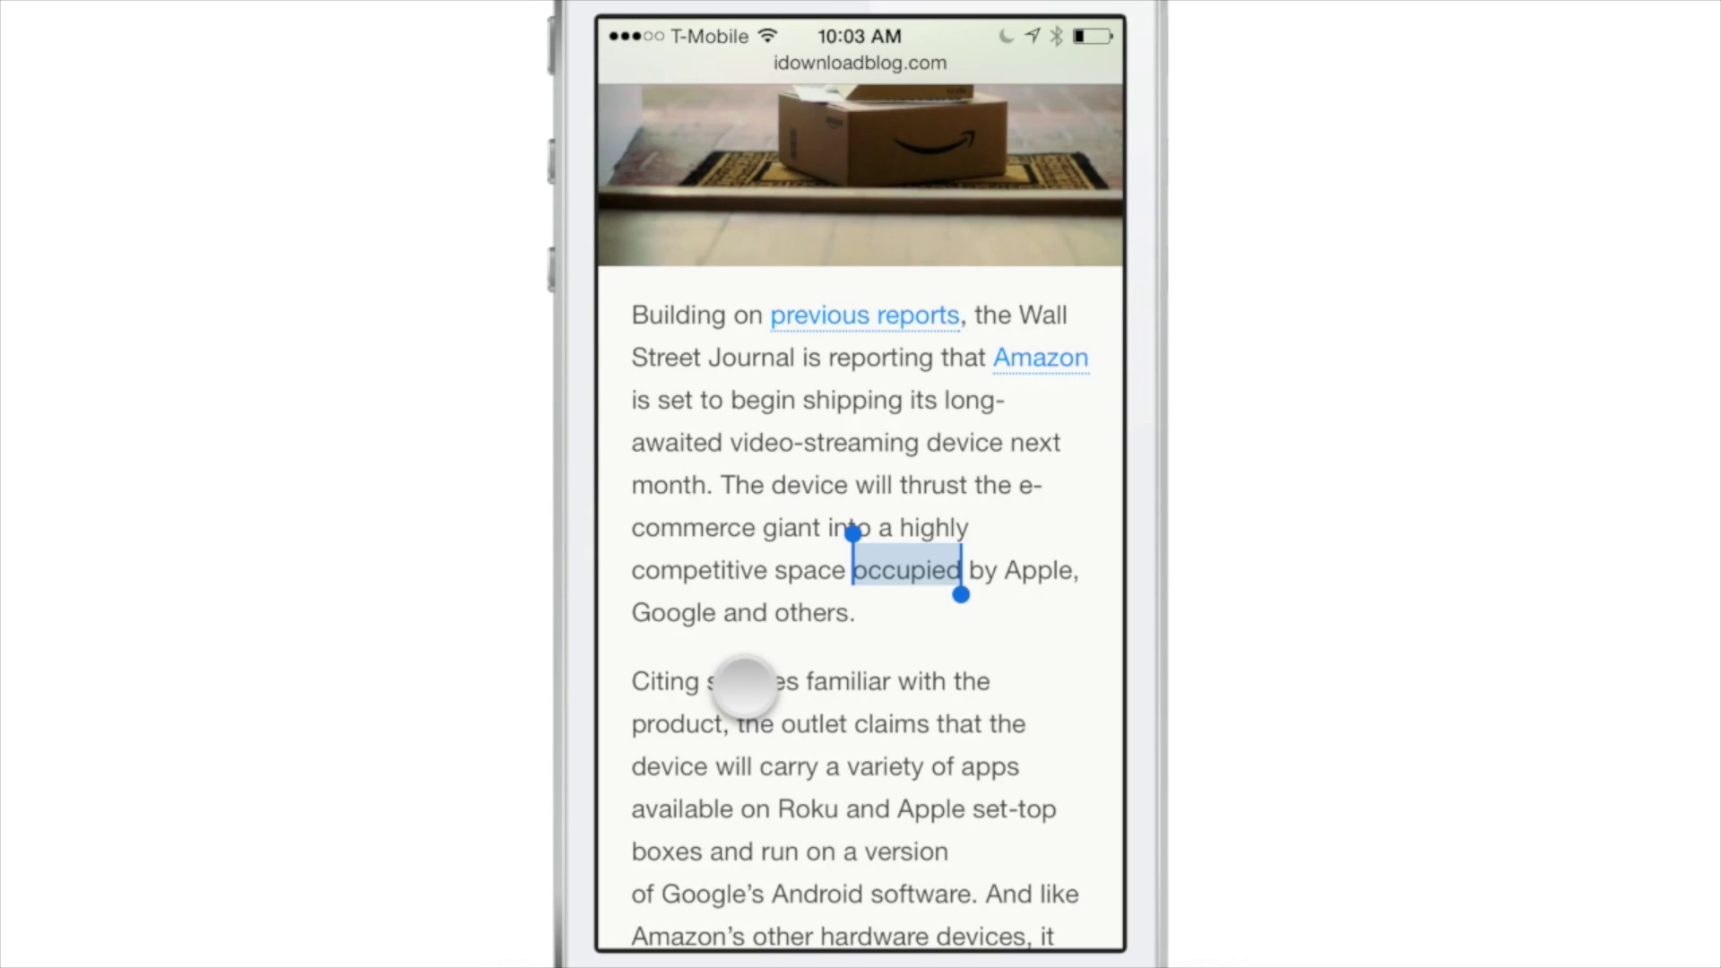
{"action": "left_click", "coordinate": [1014, 602]}
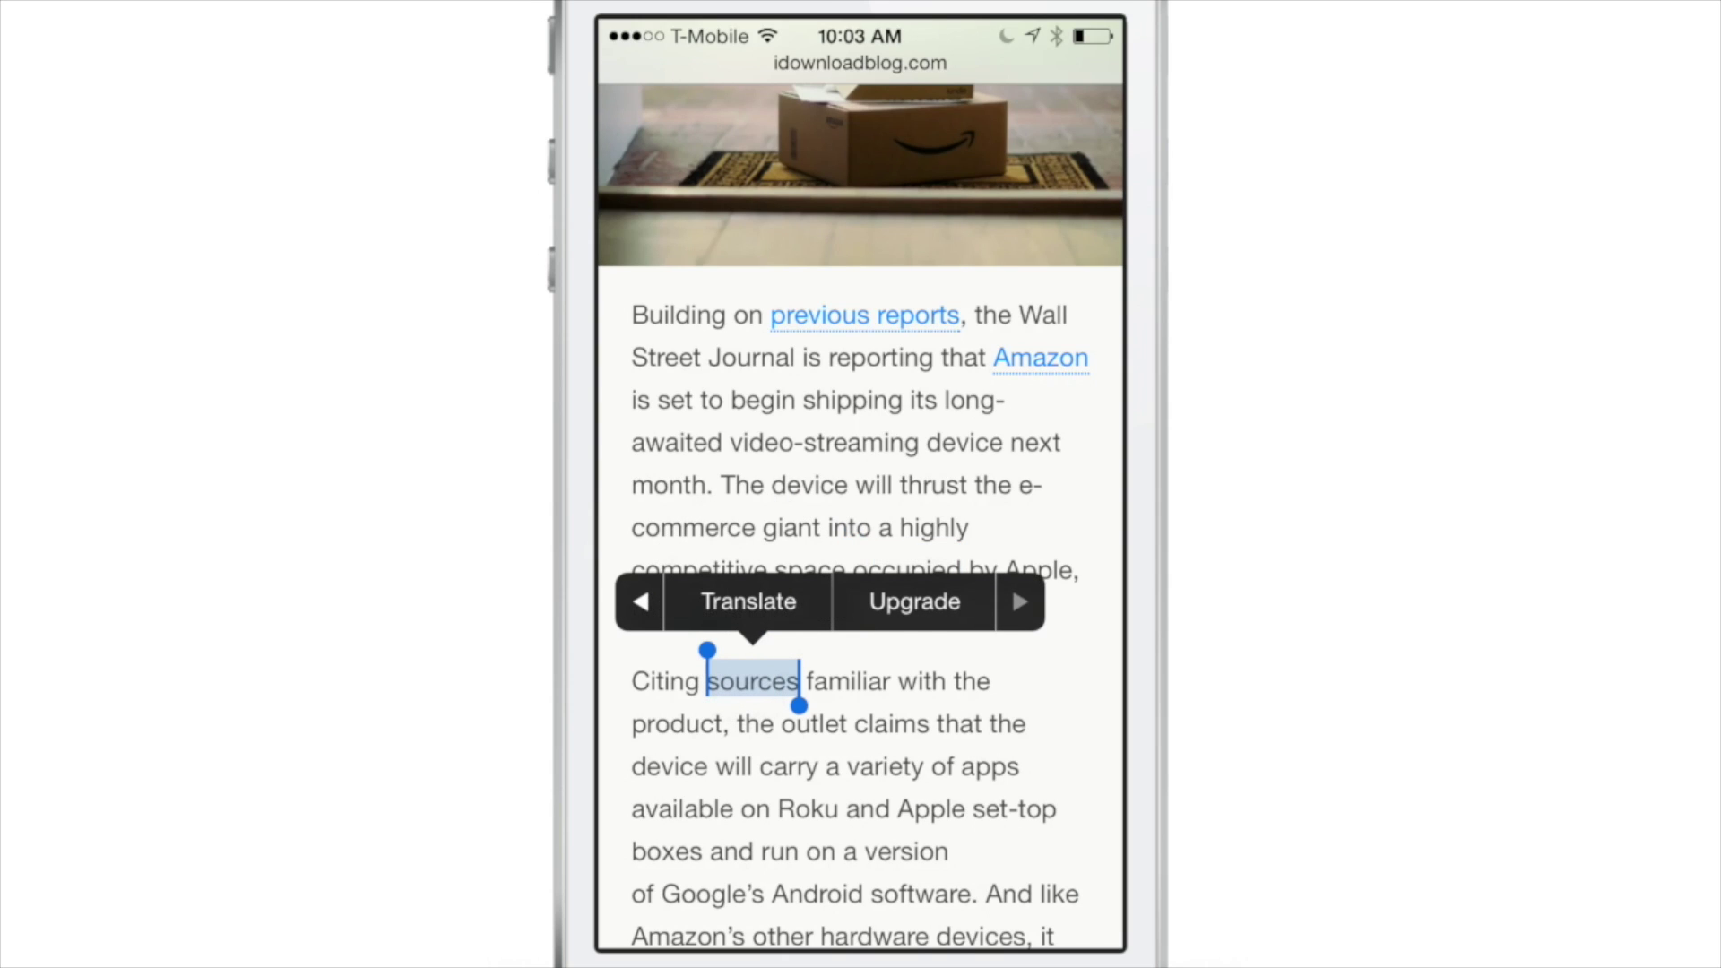
{"action": "left_click", "coordinate": [747, 601]}
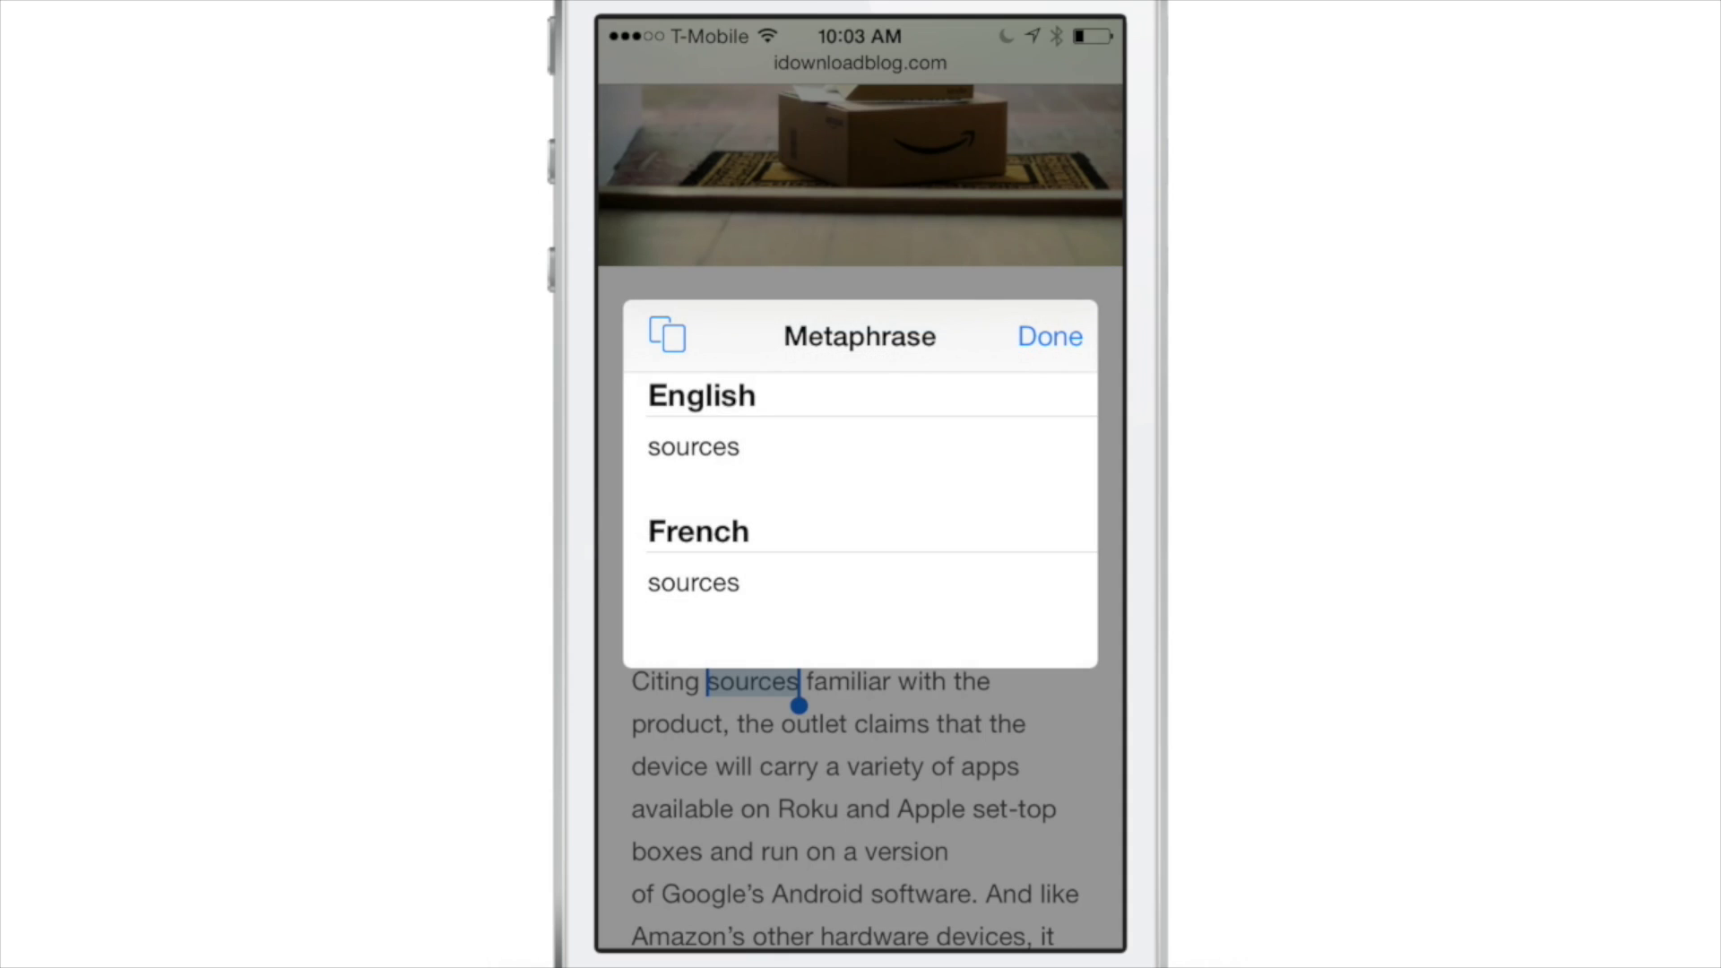
{"action": "left_click", "coordinate": [1051, 336]}
{"action": "left_click_drag", "start_coordinate": [960, 789], "coordinate": [964, 549]}
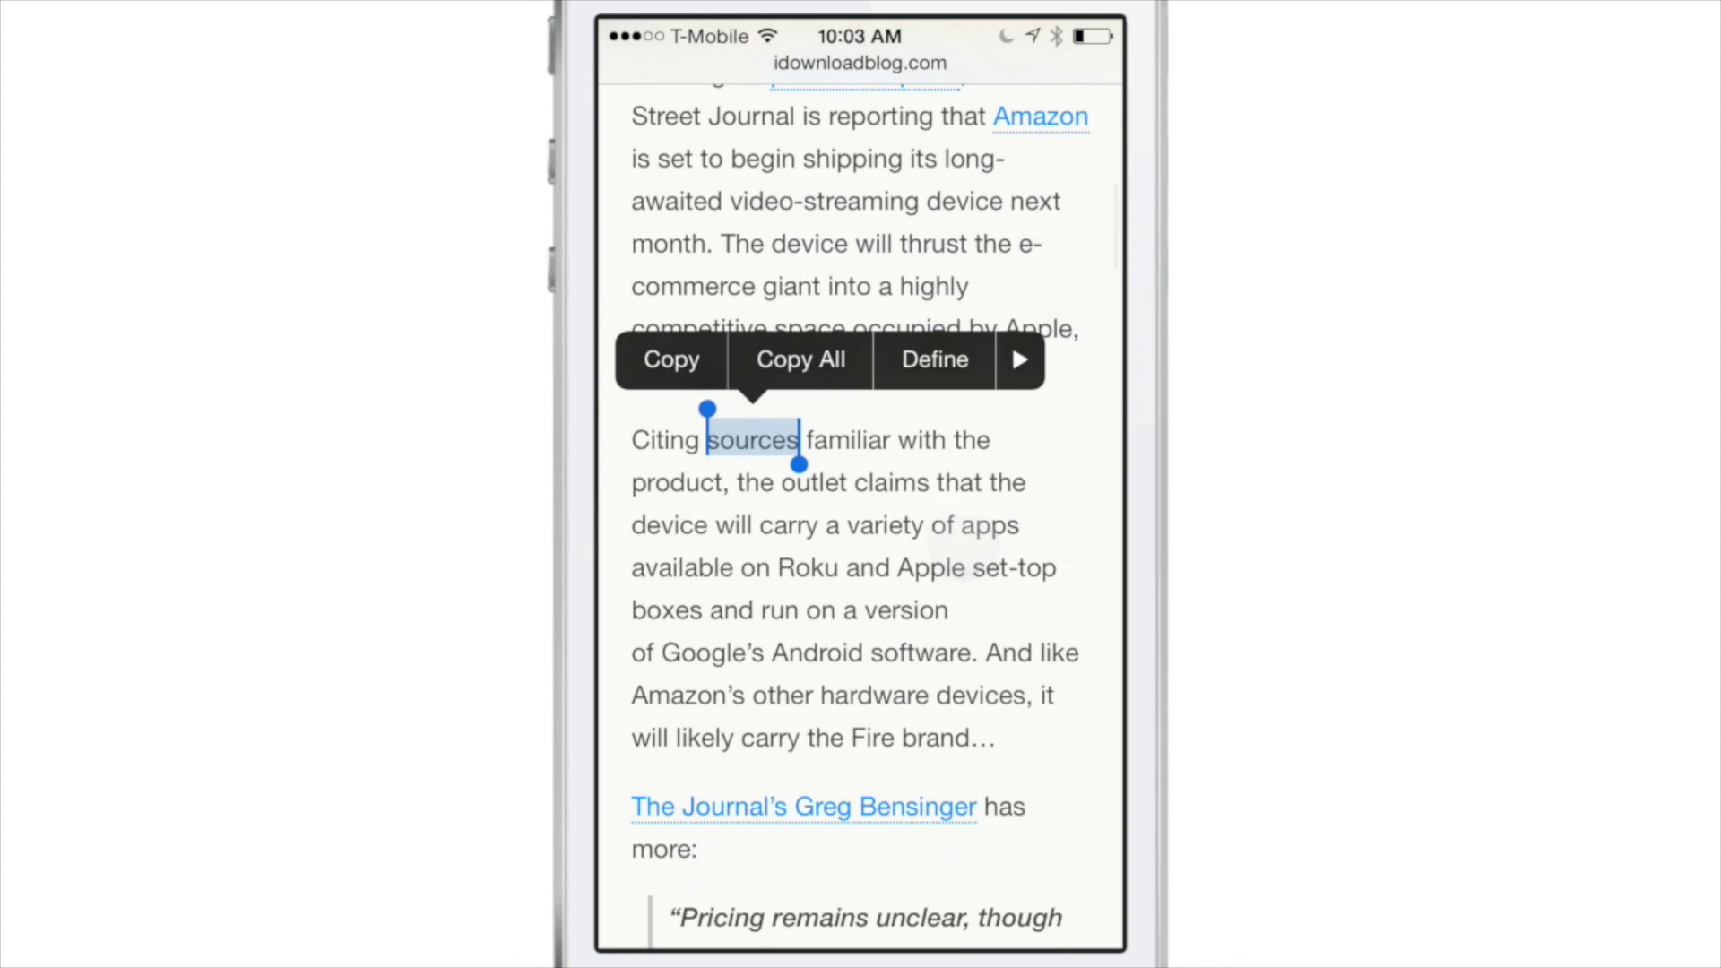
Translate the word 'familiar' into French (familier).
{"action": "left_click", "coordinate": [851, 439]}
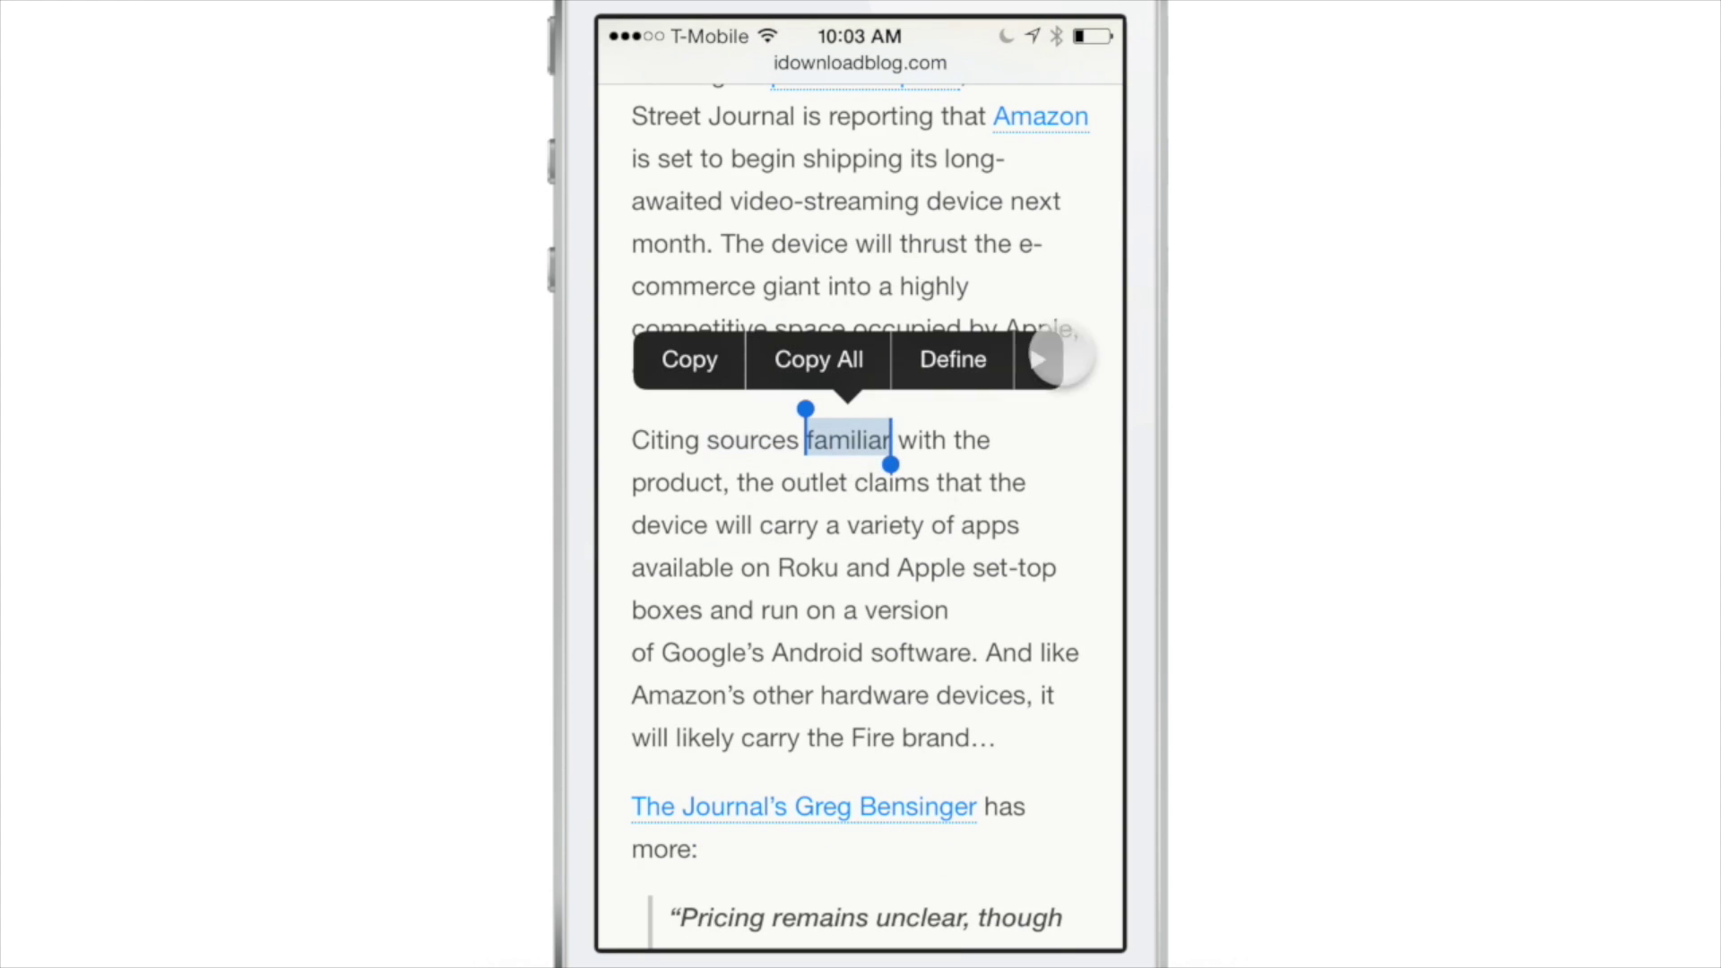
{"action": "left_click", "coordinate": [1063, 357]}
{"action": "left_click", "coordinate": [853, 444]}
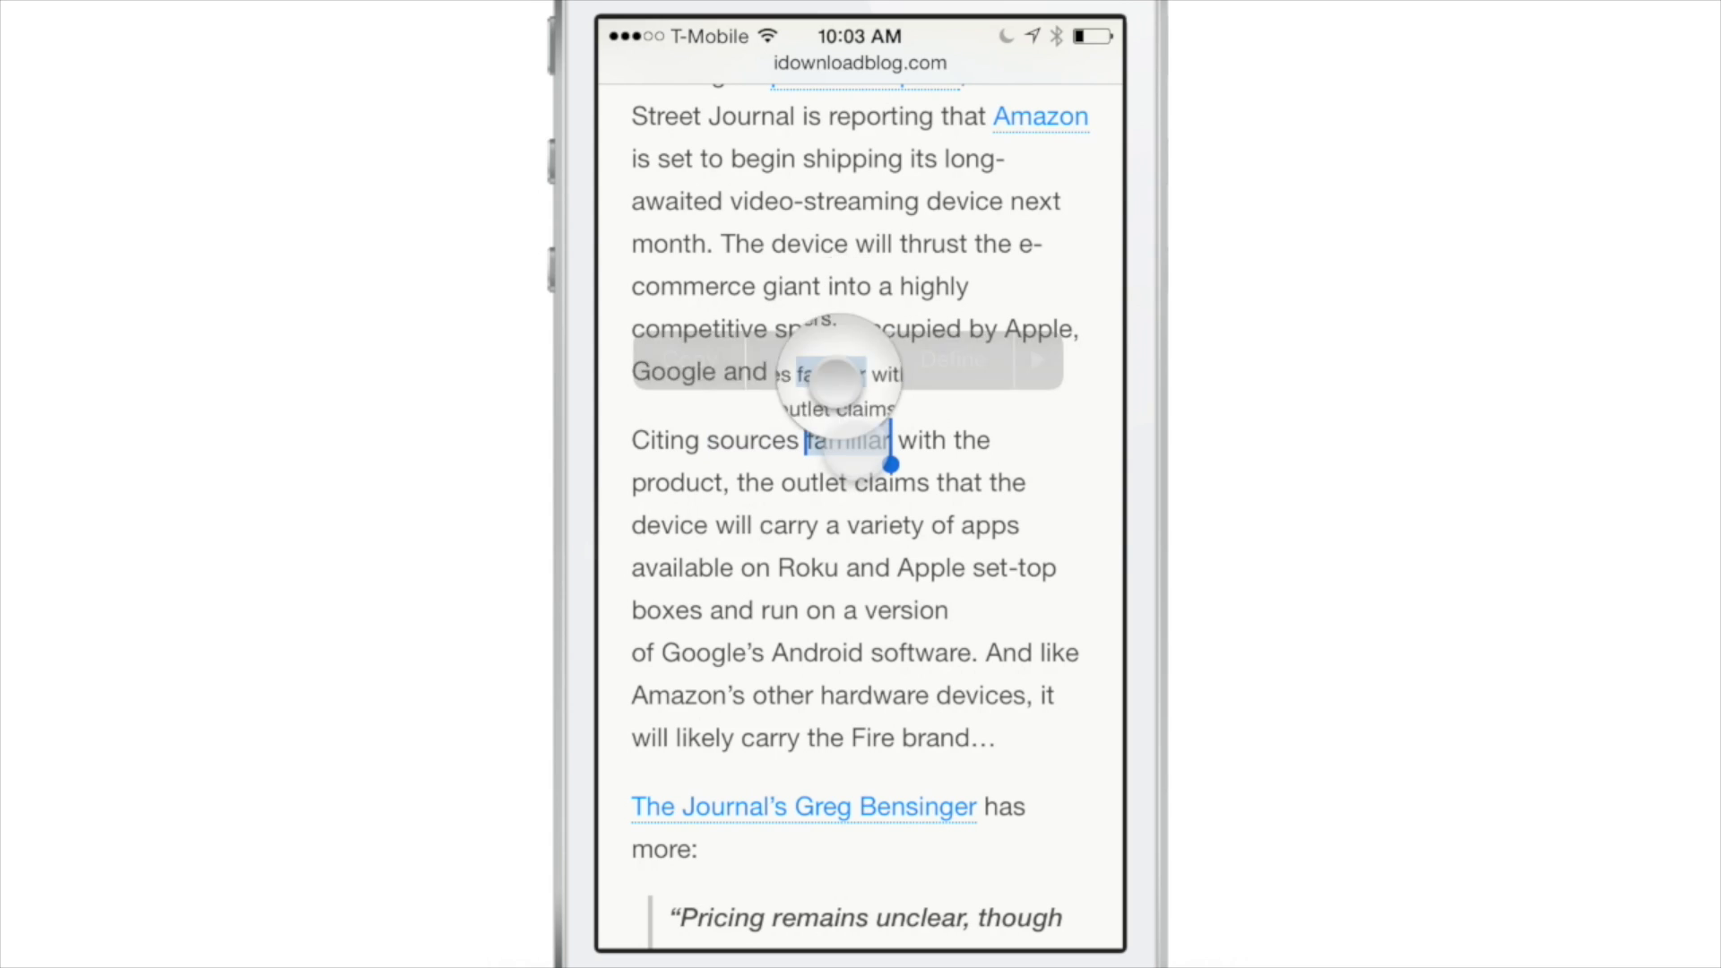
{"action": "left_click", "coordinate": [1038, 360]}
{"action": "left_click", "coordinate": [766, 358]}
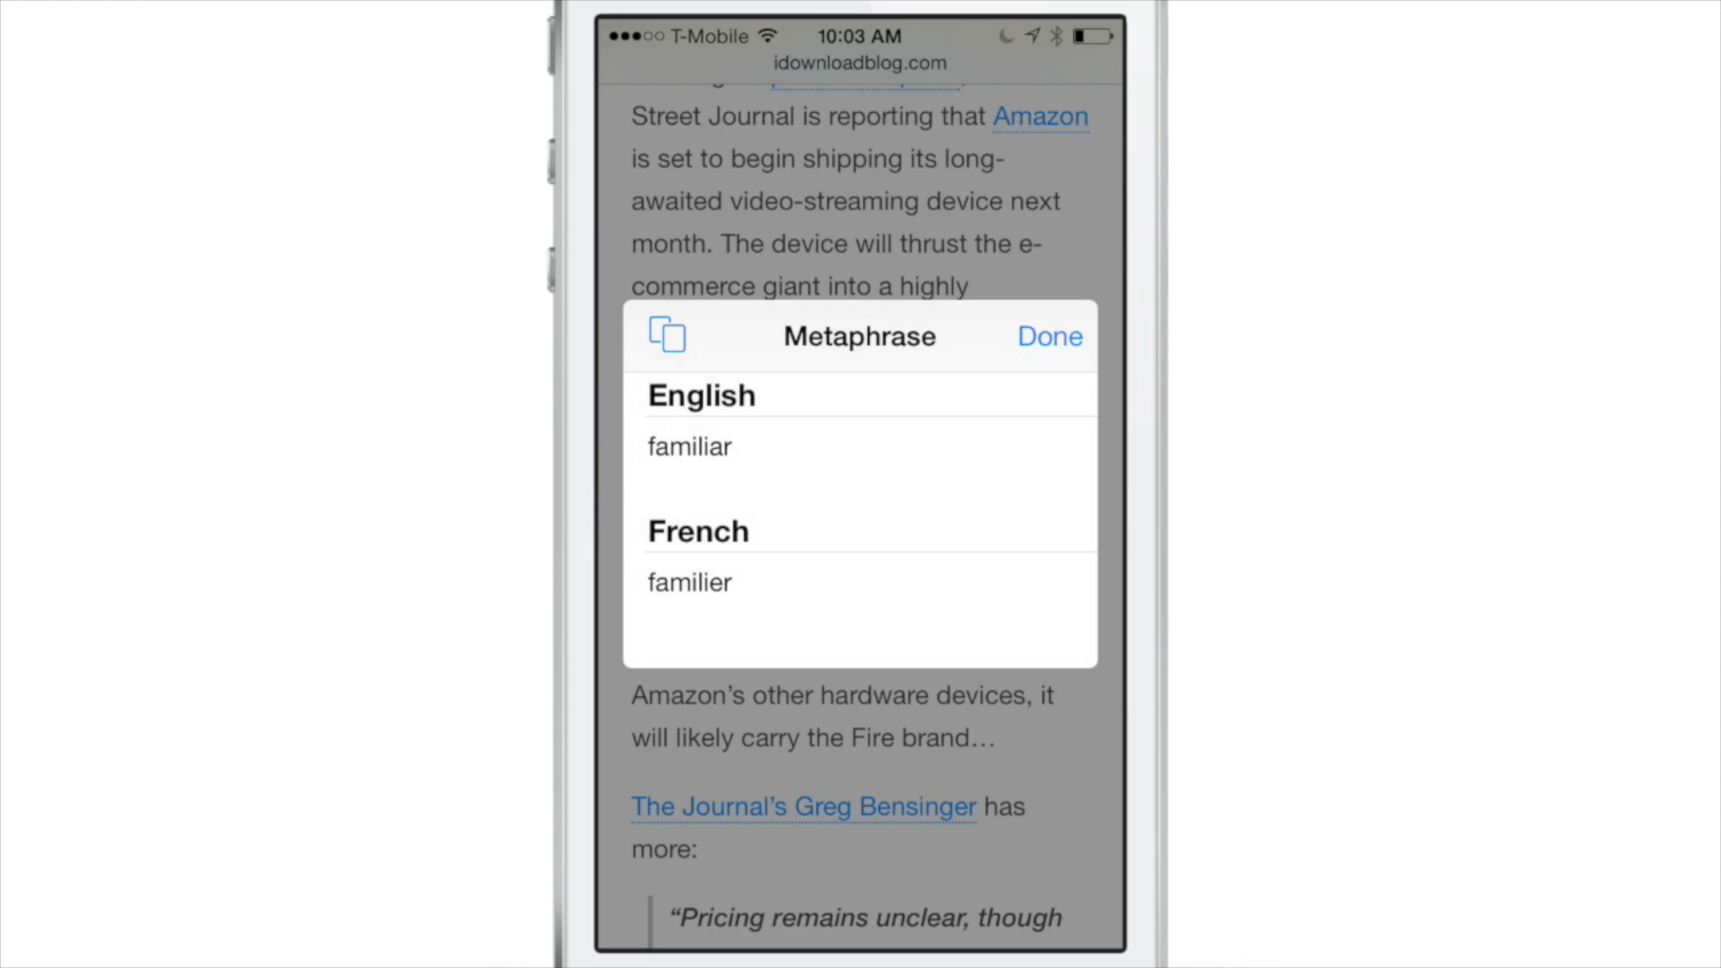
{"action": "left_click", "coordinate": [1050, 337]}
{"action": "left_click_drag", "start_coordinate": [930, 642], "coordinate": [930, 534]}
Translate the word 'boxes' into French (boîtes).
{"action": "left_click", "coordinate": [673, 495]}
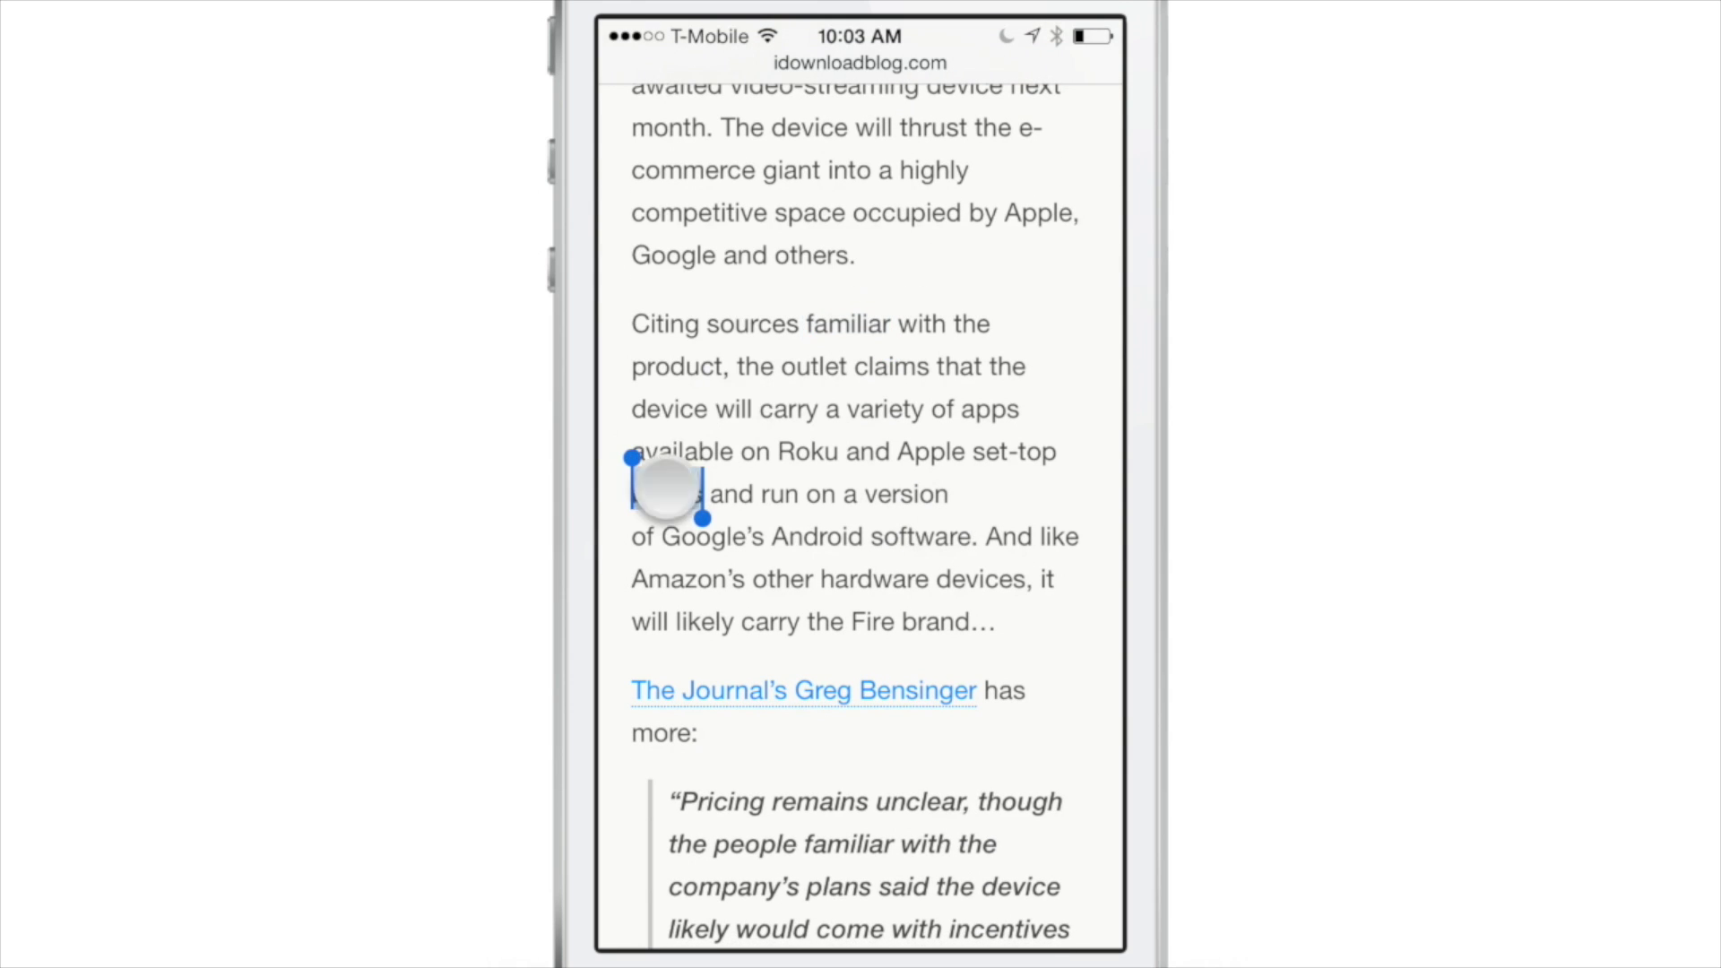
{"action": "left_click", "coordinate": [1022, 408]}
{"action": "left_click", "coordinate": [767, 407]}
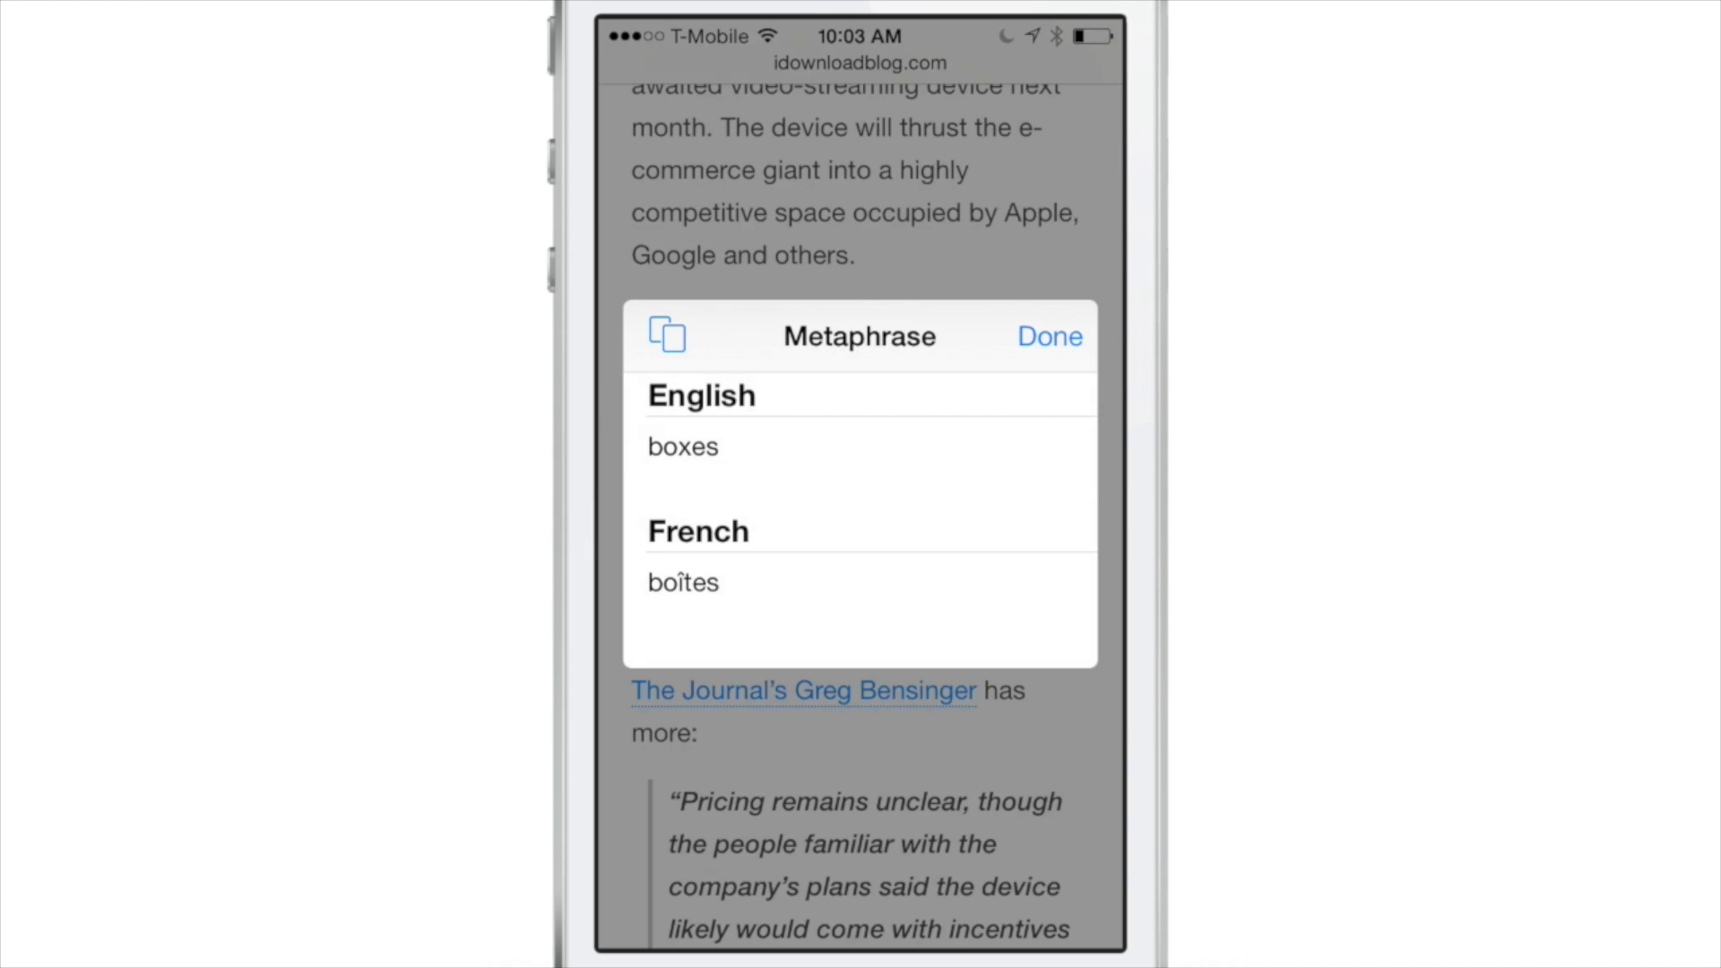
{"action": "left_click", "coordinate": [1048, 337]}
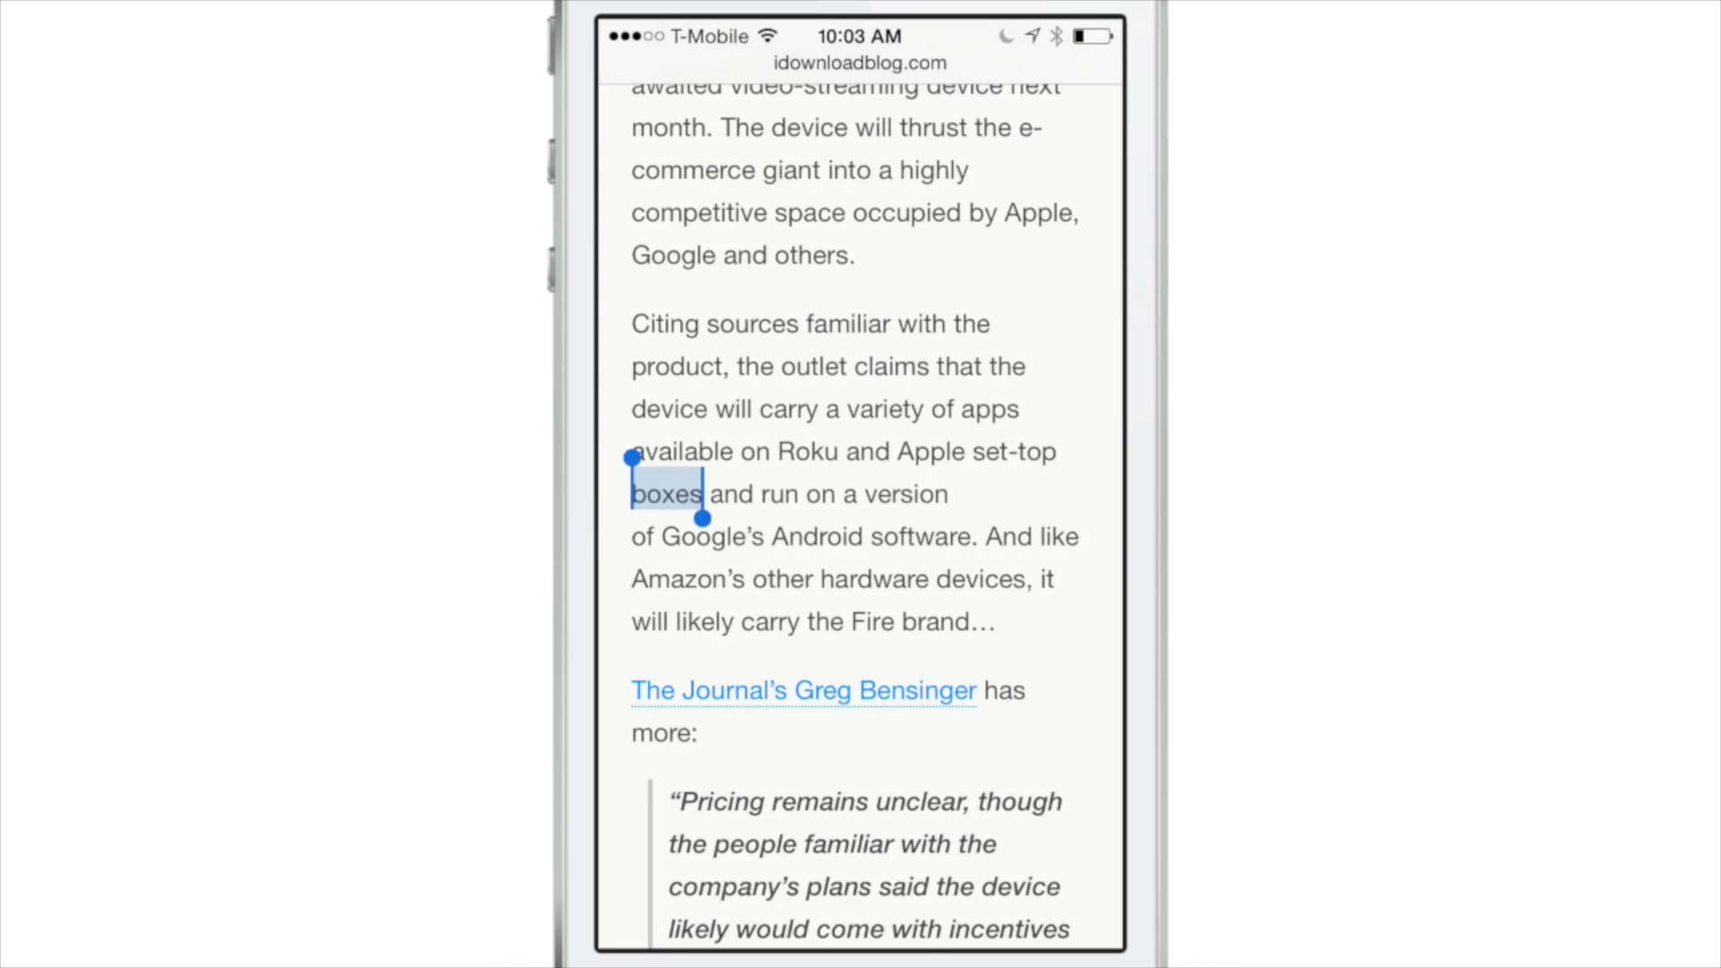
{"action": "left_click_drag", "start_coordinate": [910, 390], "coordinate": [911, 476]}
Translate the paragraph from 'Citing' through 'software.' into French, then clear the selection.
{"action": "left_click", "coordinate": [660, 411]}
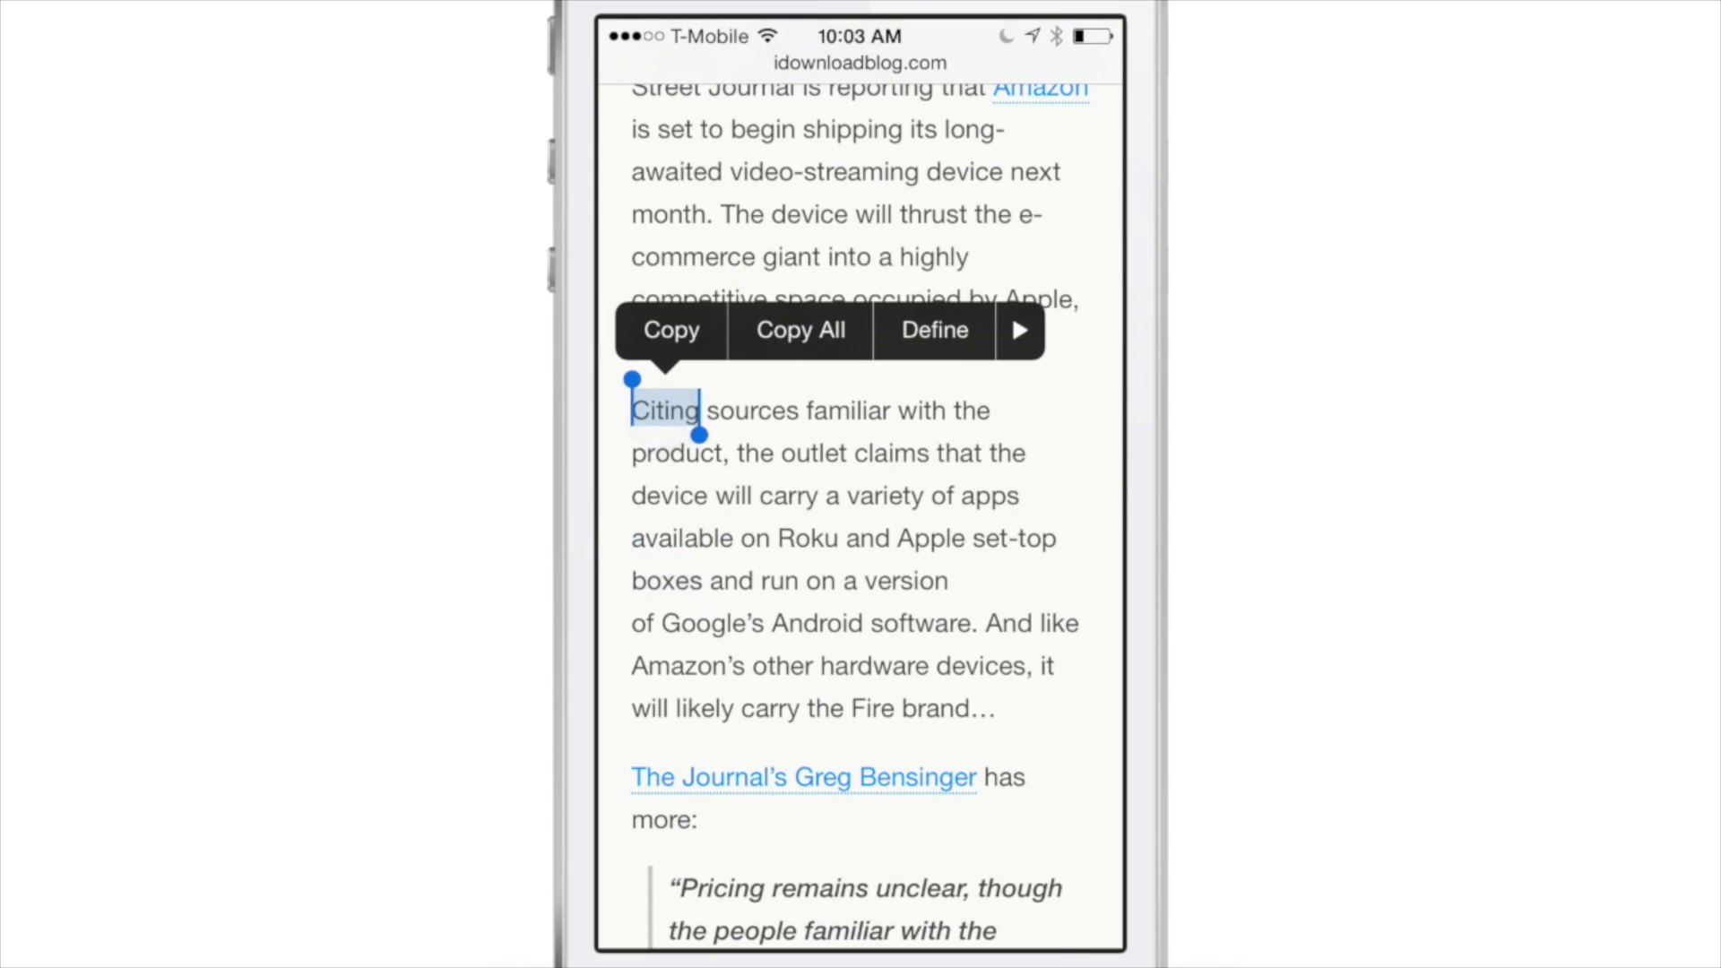
{"action": "mouse_move", "coordinate": [702, 431]}
{"action": "left_mouse_down"}
{"action": "mouse_move", "coordinate": [1029, 651]}
{"action": "mouse_move", "coordinate": [998, 660]}
{"action": "mouse_move", "coordinate": [1007, 577]}
{"action": "mouse_move", "coordinate": [799, 673]}
{"action": "mouse_move", "coordinate": [986, 659]}
{"action": "mouse_move", "coordinate": [983, 640]}
{"action": "left_mouse_up"}
{"action": "left_click", "coordinate": [1019, 330]}
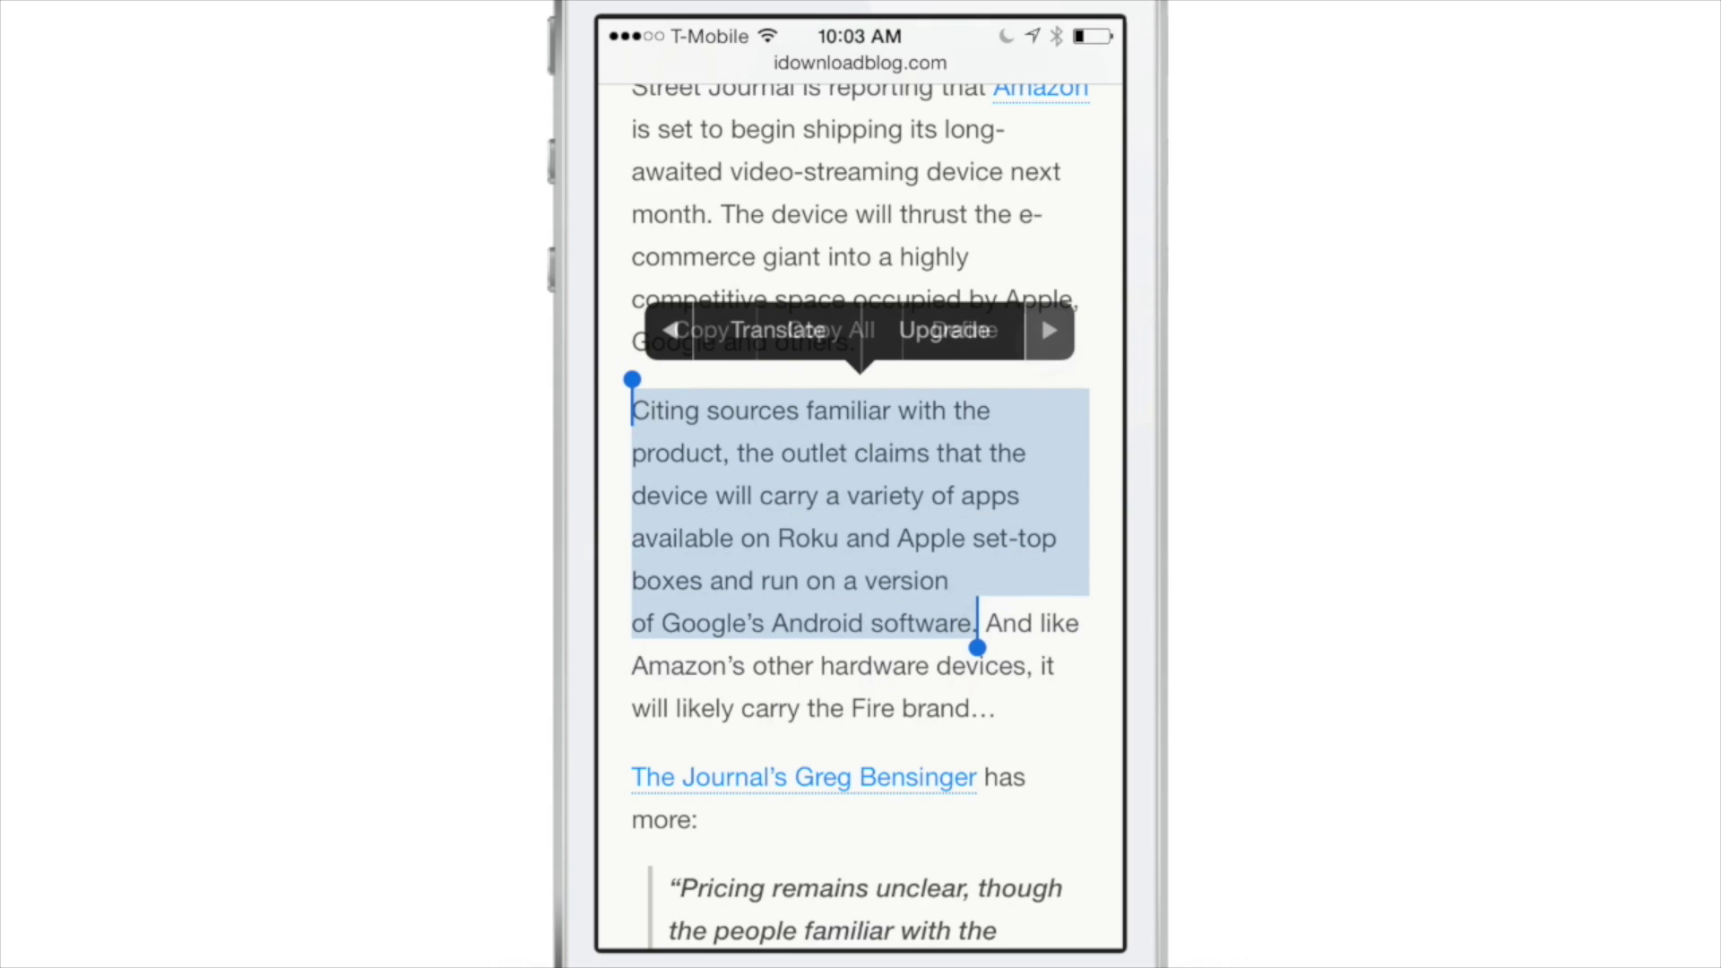
{"action": "left_click", "coordinate": [777, 330]}
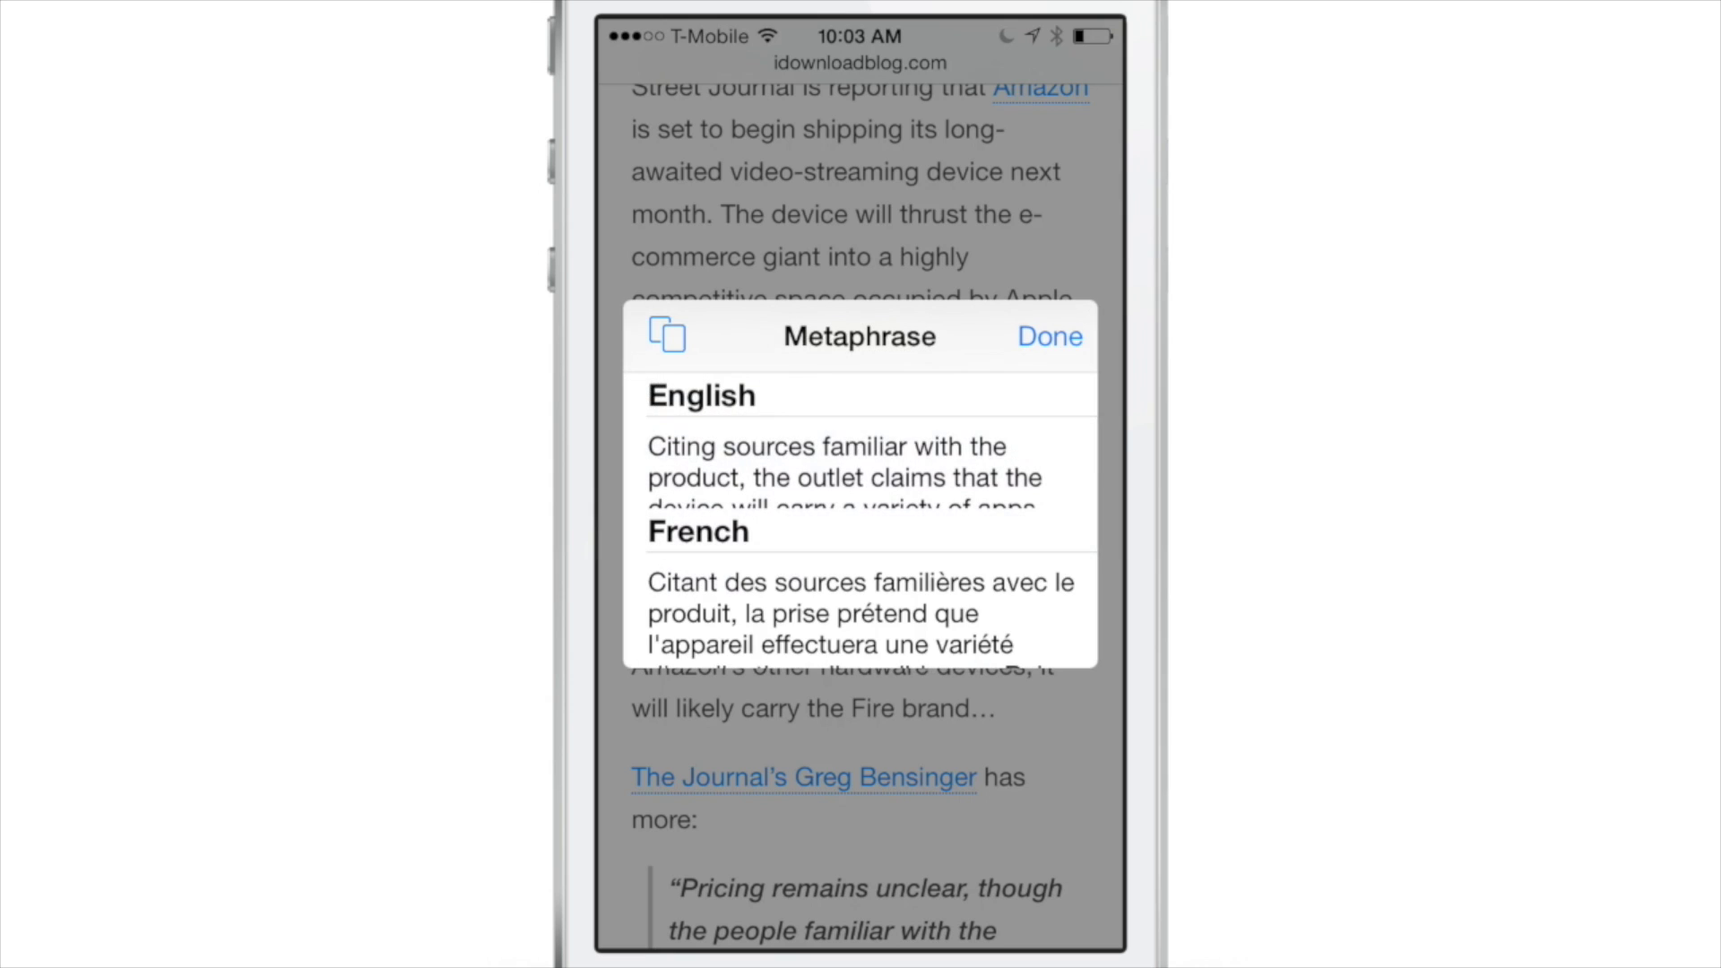
{"action": "mouse_move", "coordinate": [941, 468]}
{"action": "left_mouse_down"}
{"action": "mouse_move", "coordinate": [992, 338]}
{"action": "mouse_move", "coordinate": [1019, 314]}
{"action": "mouse_move", "coordinate": [994, 516]}
{"action": "left_mouse_up"}
{"action": "mouse_move", "coordinate": [939, 613]}
{"action": "left_mouse_down"}
{"action": "mouse_move", "coordinate": [952, 498]}
{"action": "mouse_move", "coordinate": [991, 442]}
{"action": "mouse_move", "coordinate": [1013, 577]}
{"action": "mouse_move", "coordinate": [1064, 458]}
{"action": "left_mouse_up"}
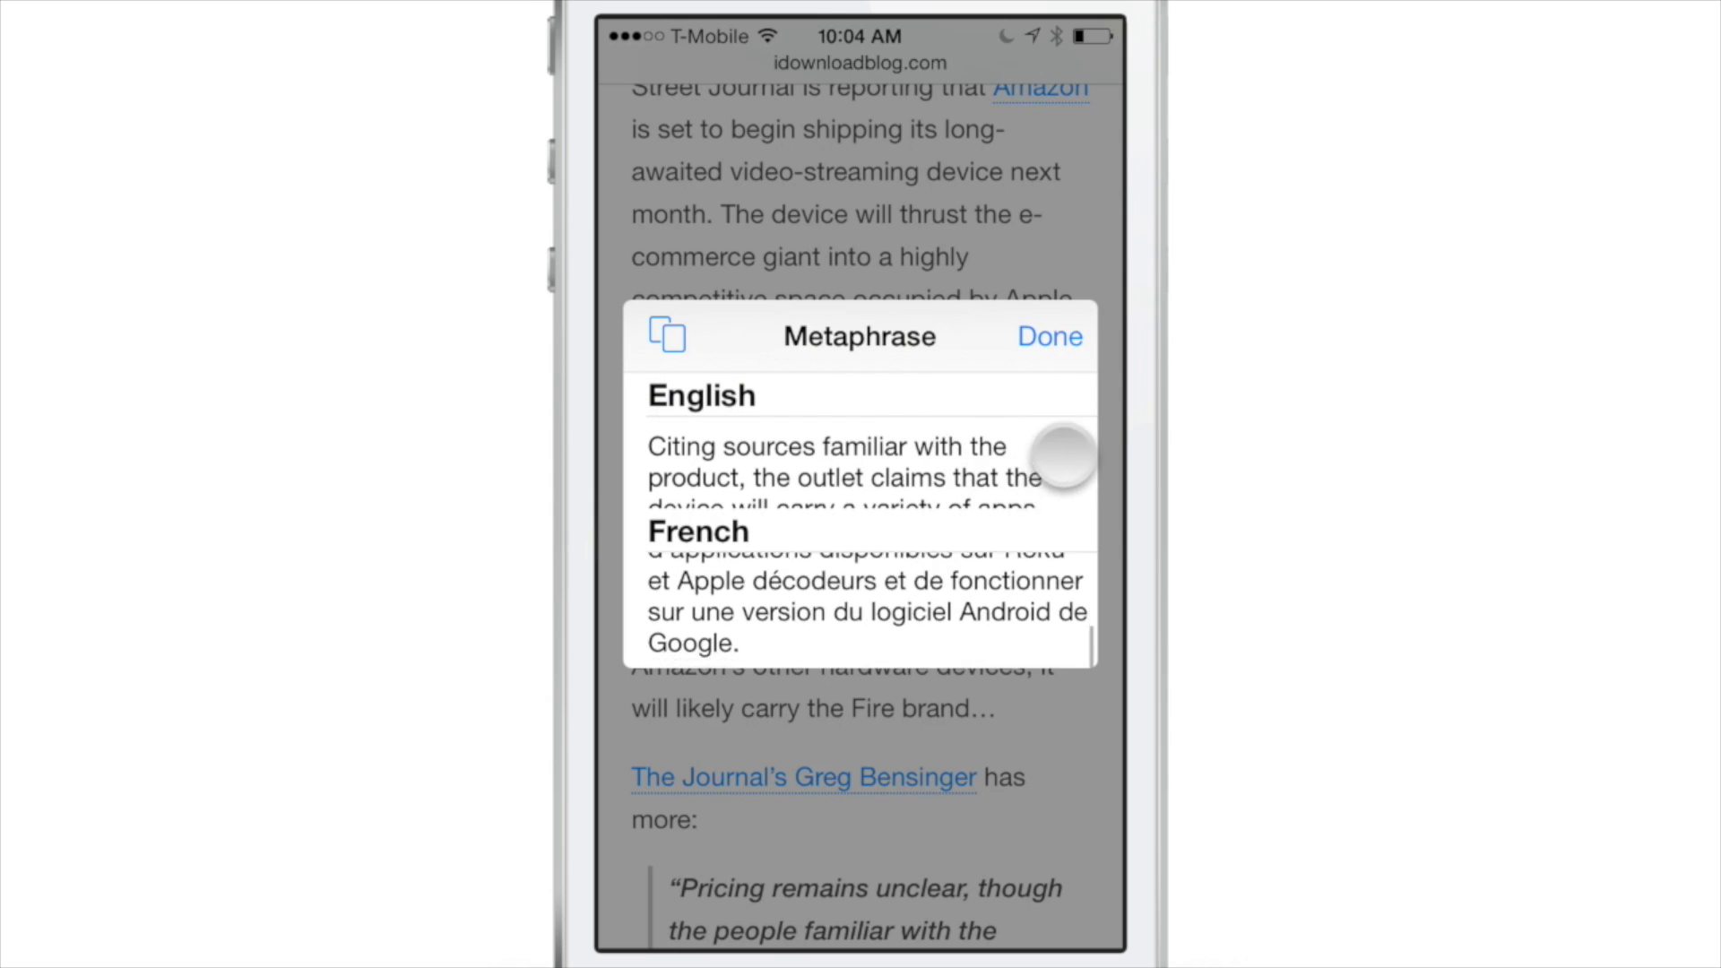
{"action": "left_click_drag", "start_coordinate": [1043, 579], "coordinate": [1031, 661]}
{"action": "mouse_move", "coordinate": [1009, 471]}
{"action": "left_mouse_down"}
{"action": "mouse_move", "coordinate": [1013, 309]}
{"action": "mouse_move", "coordinate": [981, 524]}
{"action": "left_mouse_up"}
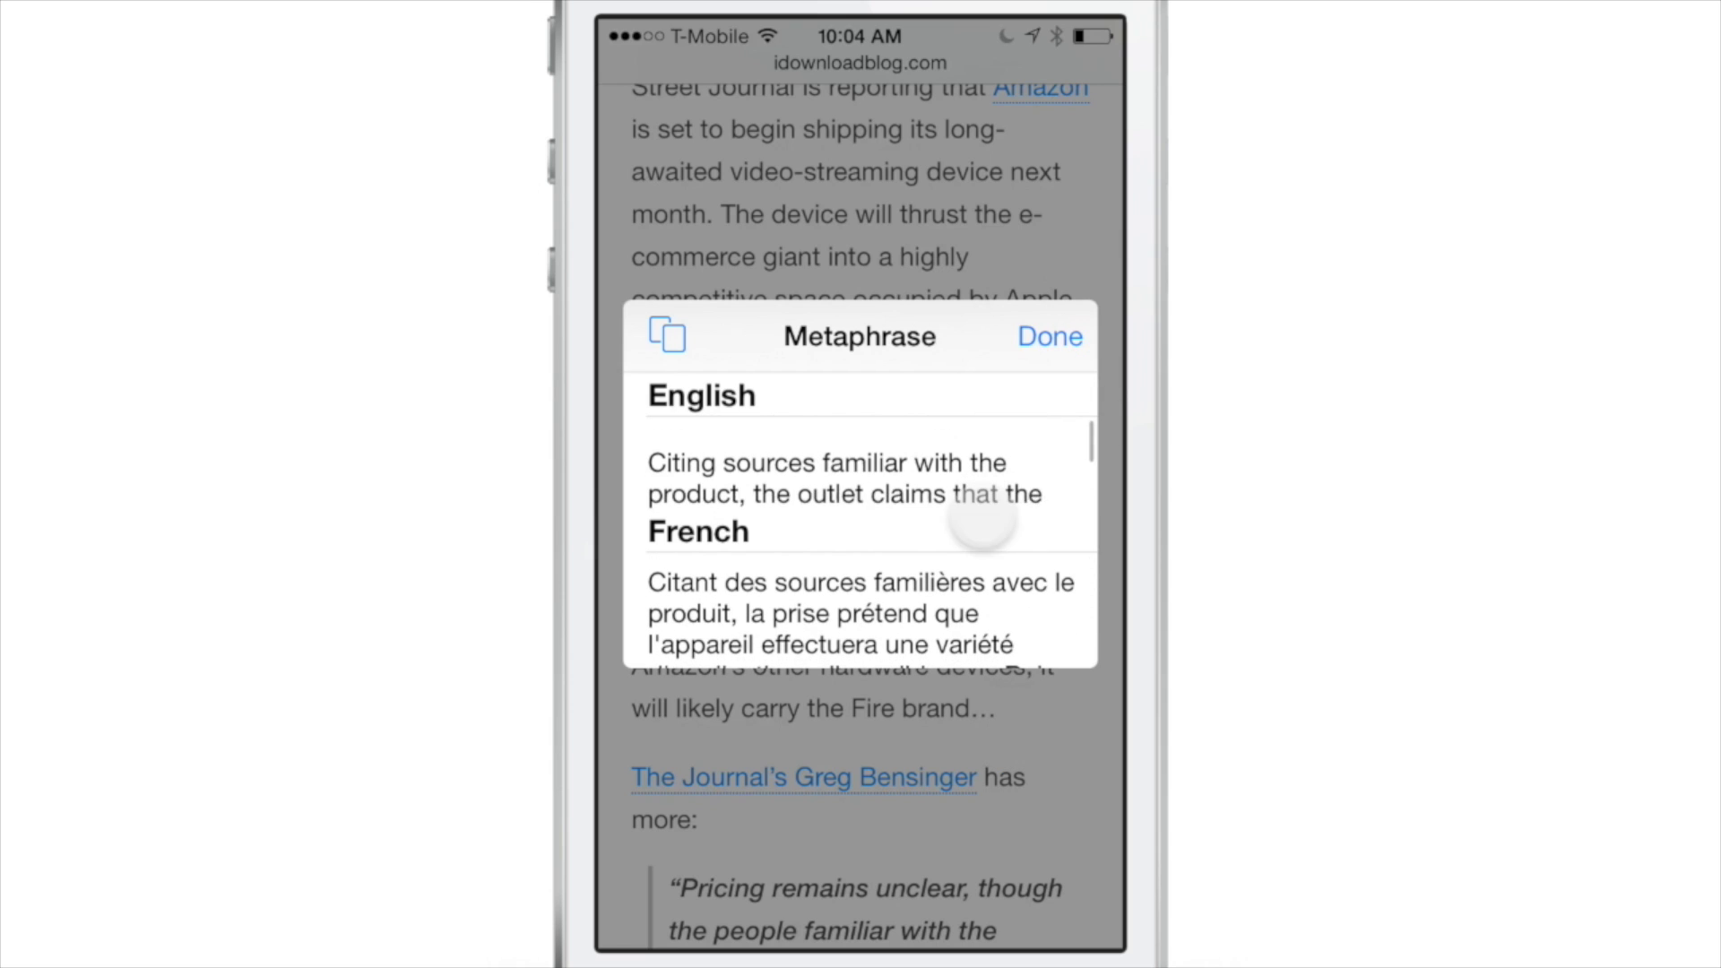
{"action": "left_click", "coordinate": [664, 339]}
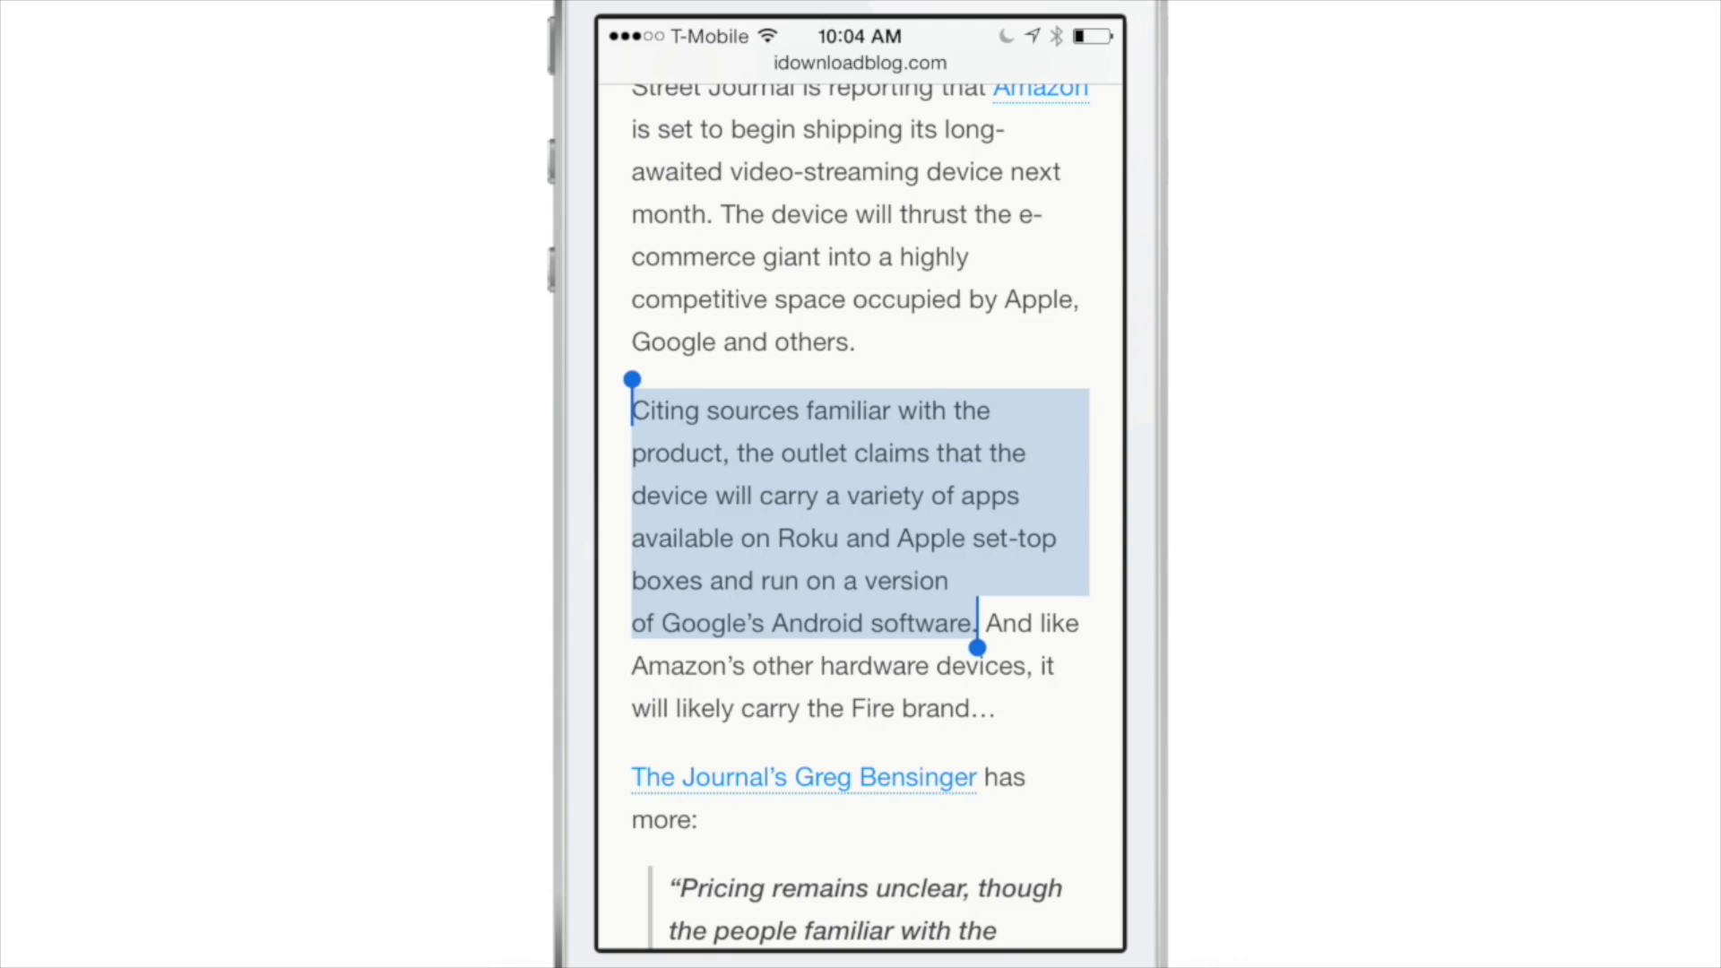
{"action": "left_click", "coordinate": [936, 696]}
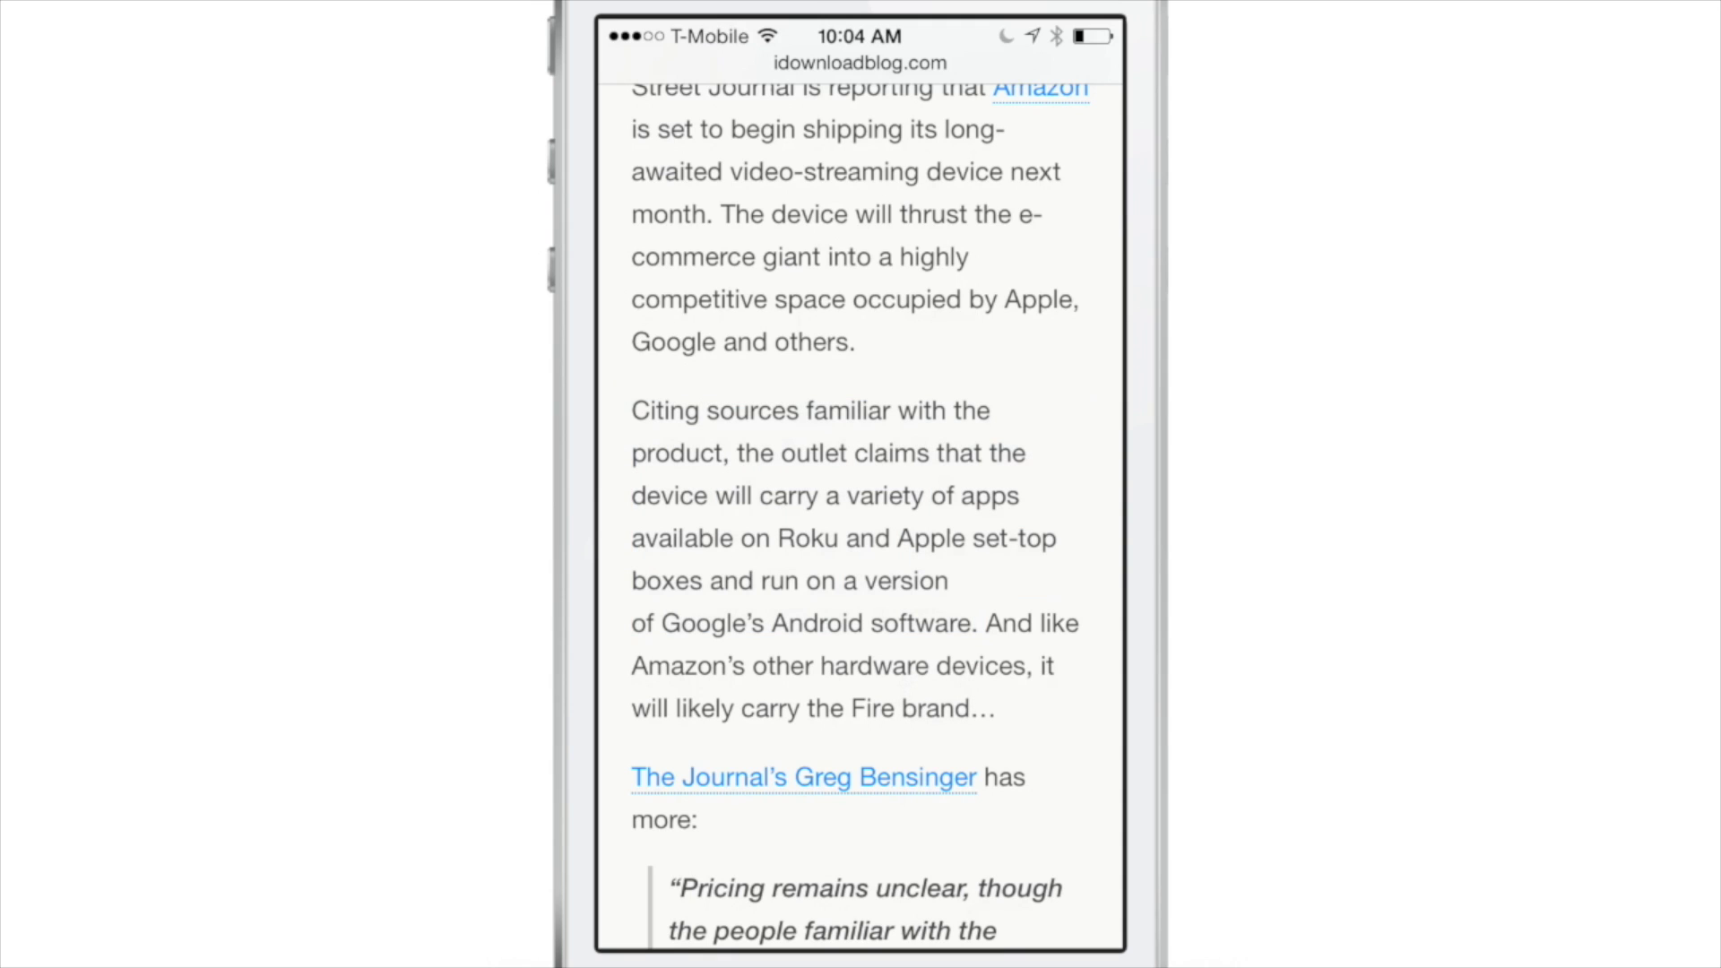
Turn on Metaphrase's Use System Language and review its target languages, keeping French.
{"action": "left_click", "coordinate": [795, 653]}
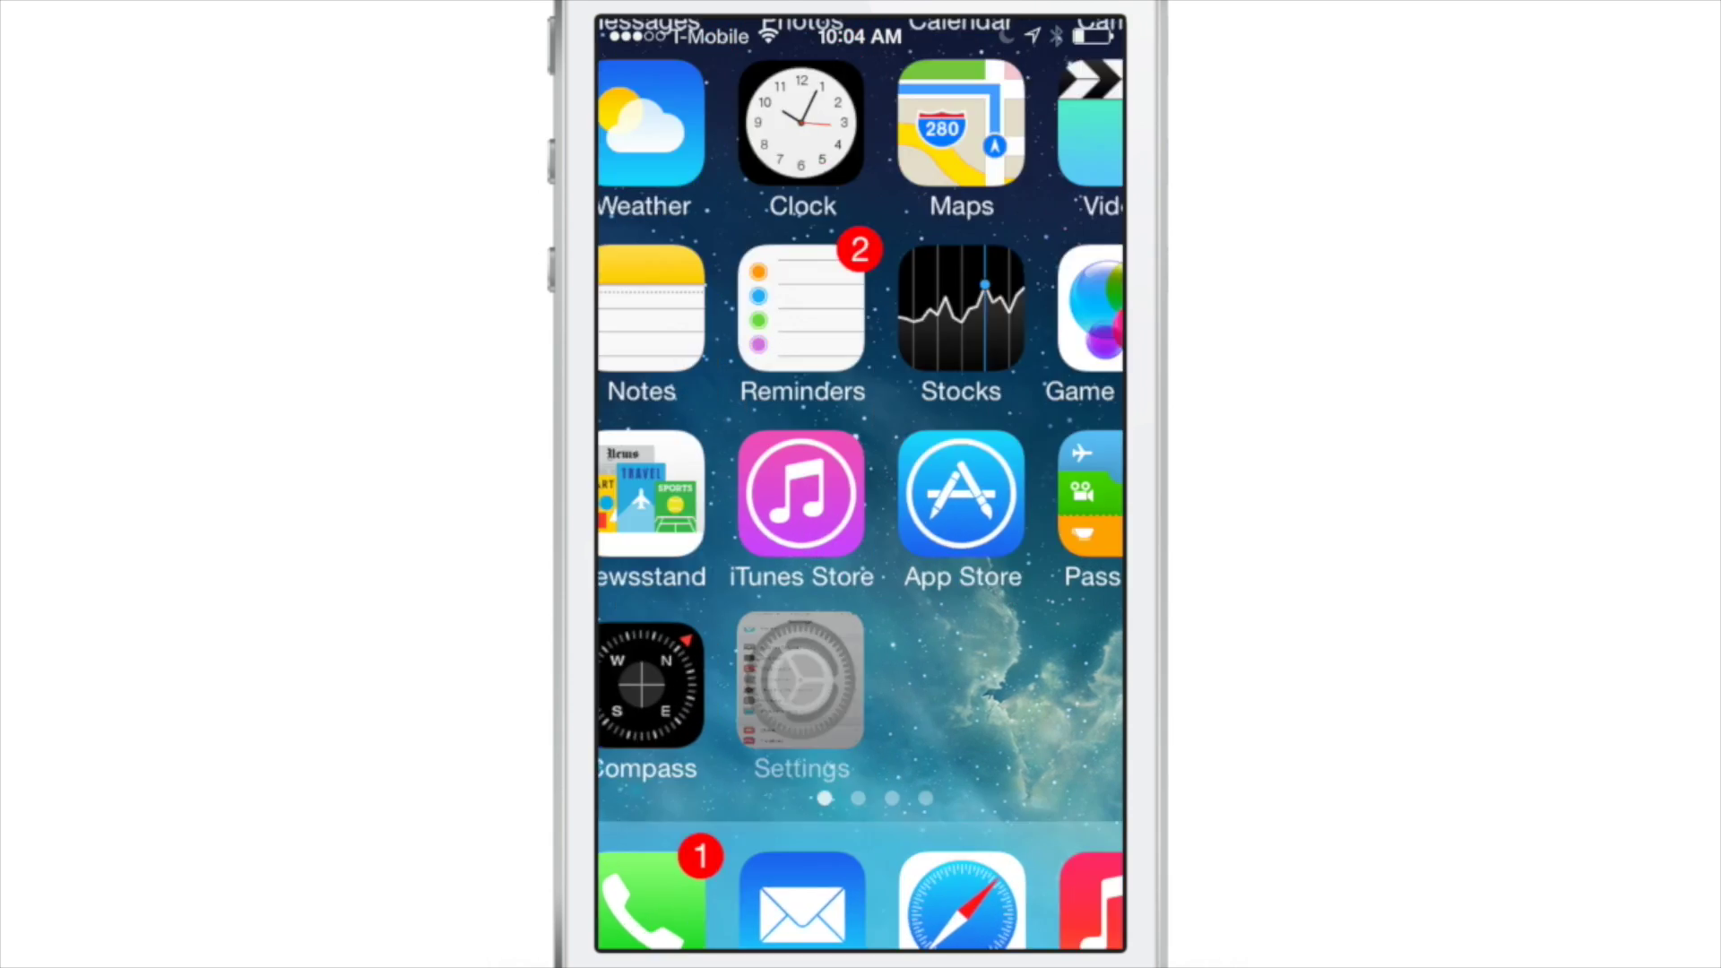
{"action": "left_click", "coordinate": [843, 628]}
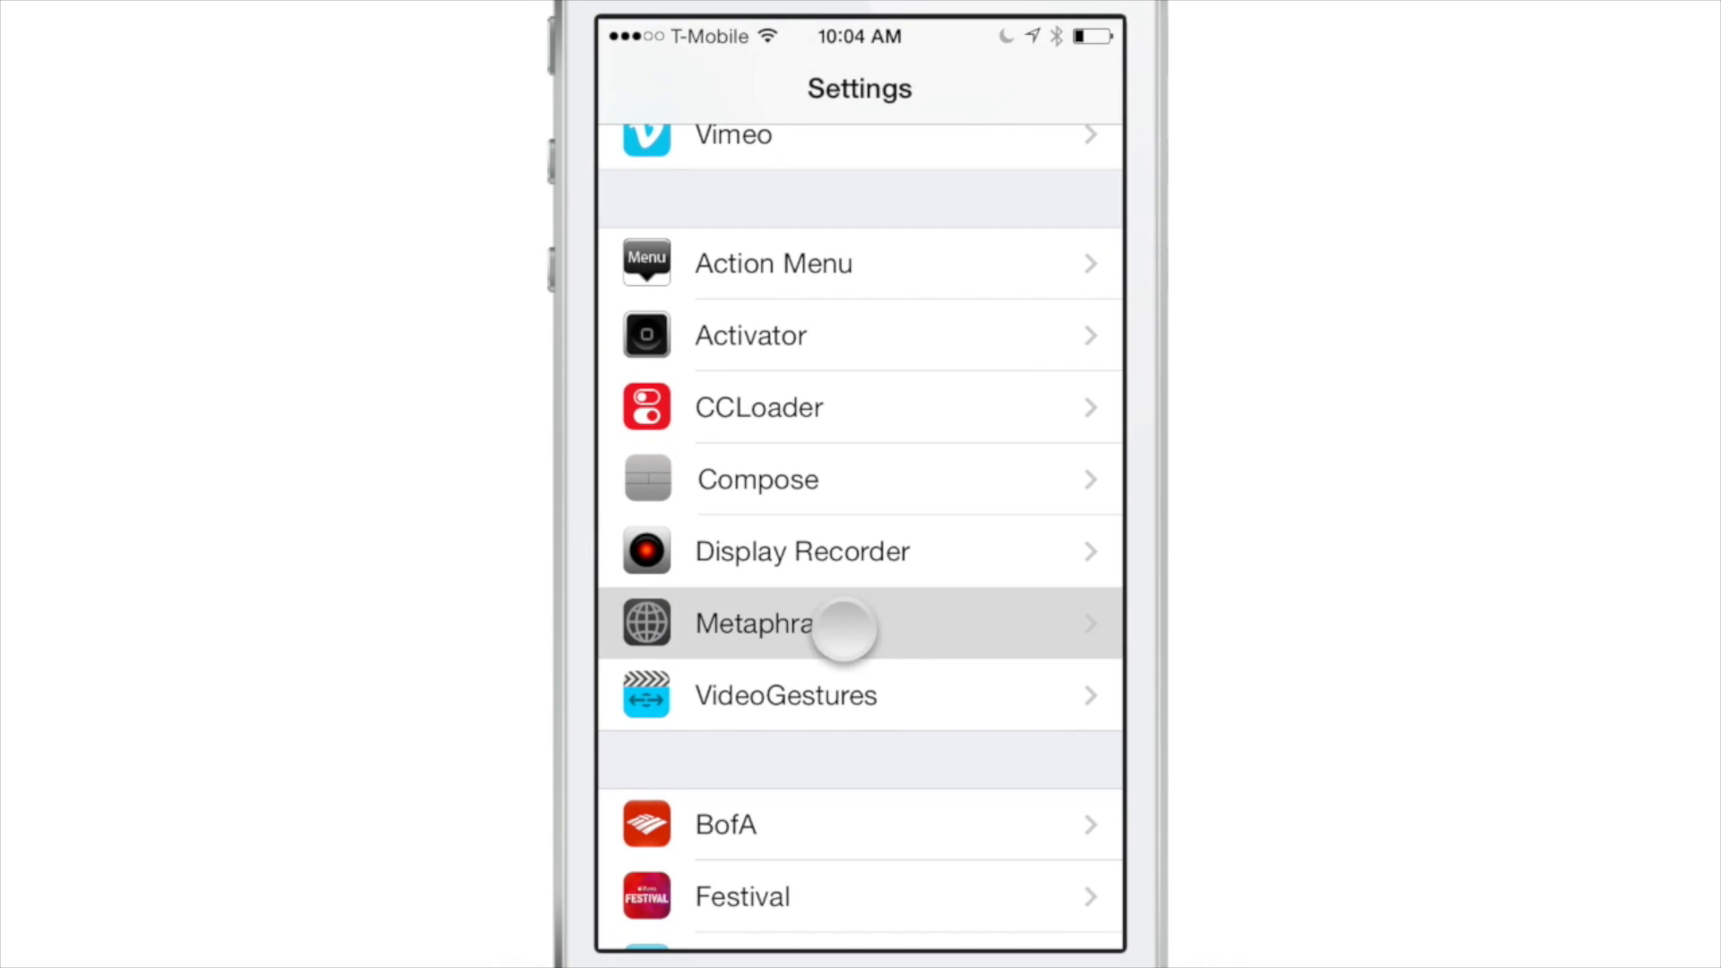
{"action": "left_click", "coordinate": [1056, 251]}
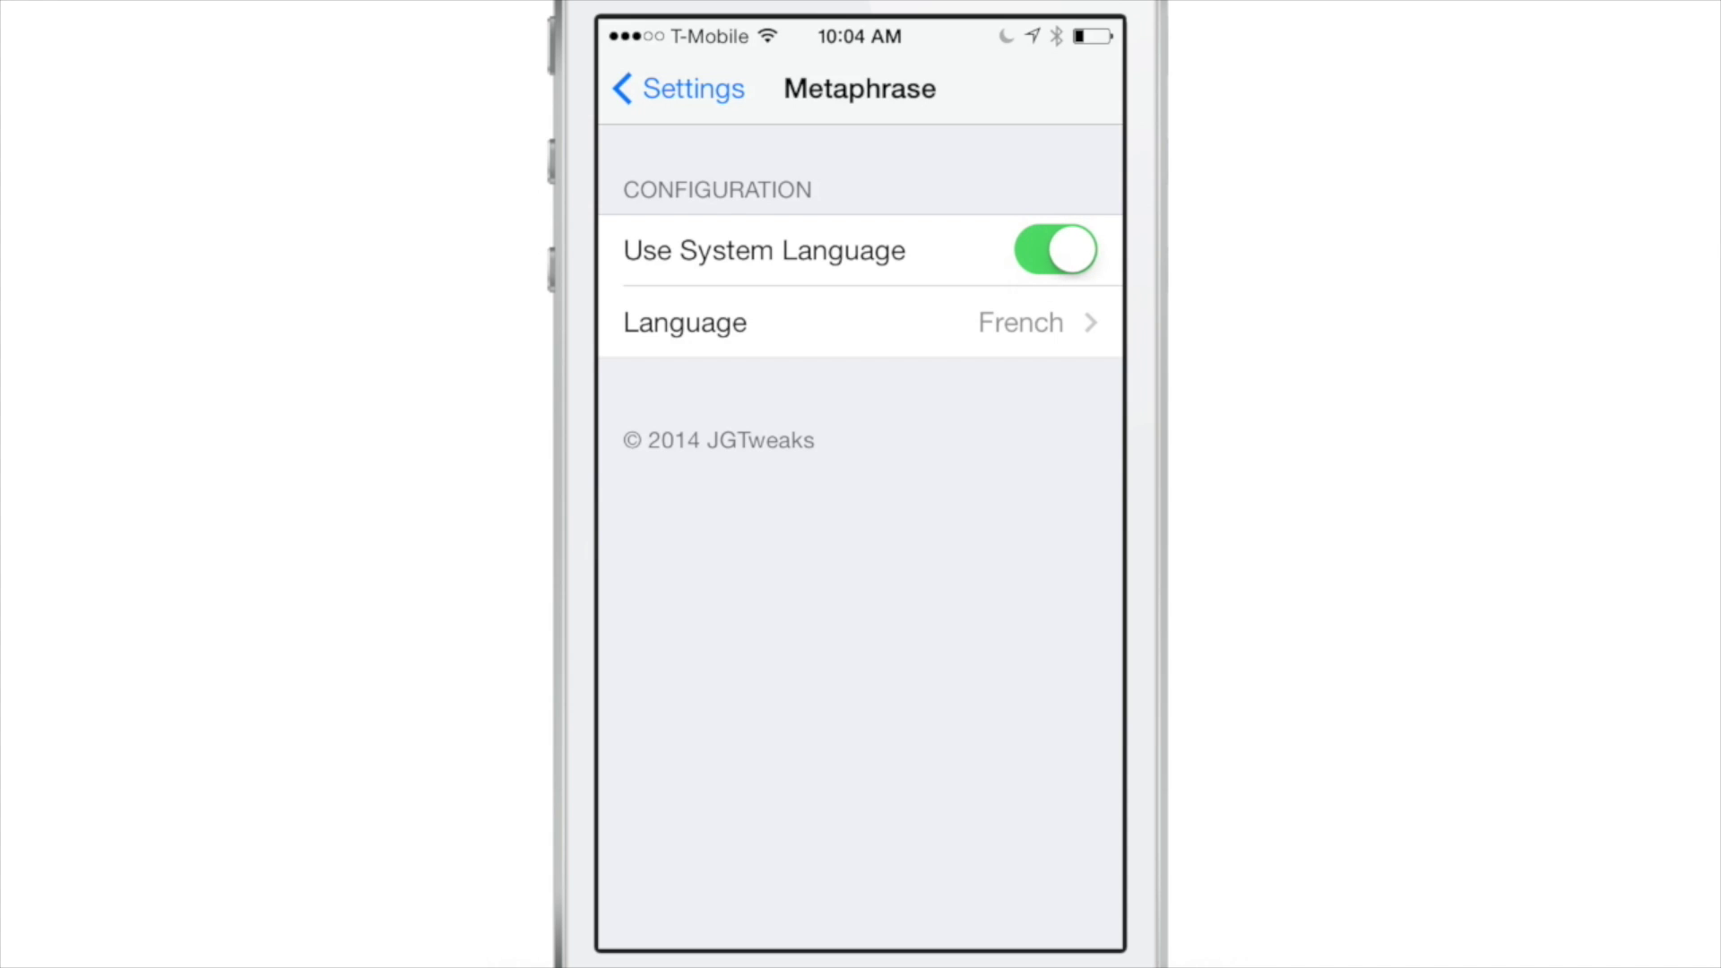
{"action": "left_click", "coordinate": [1010, 338]}
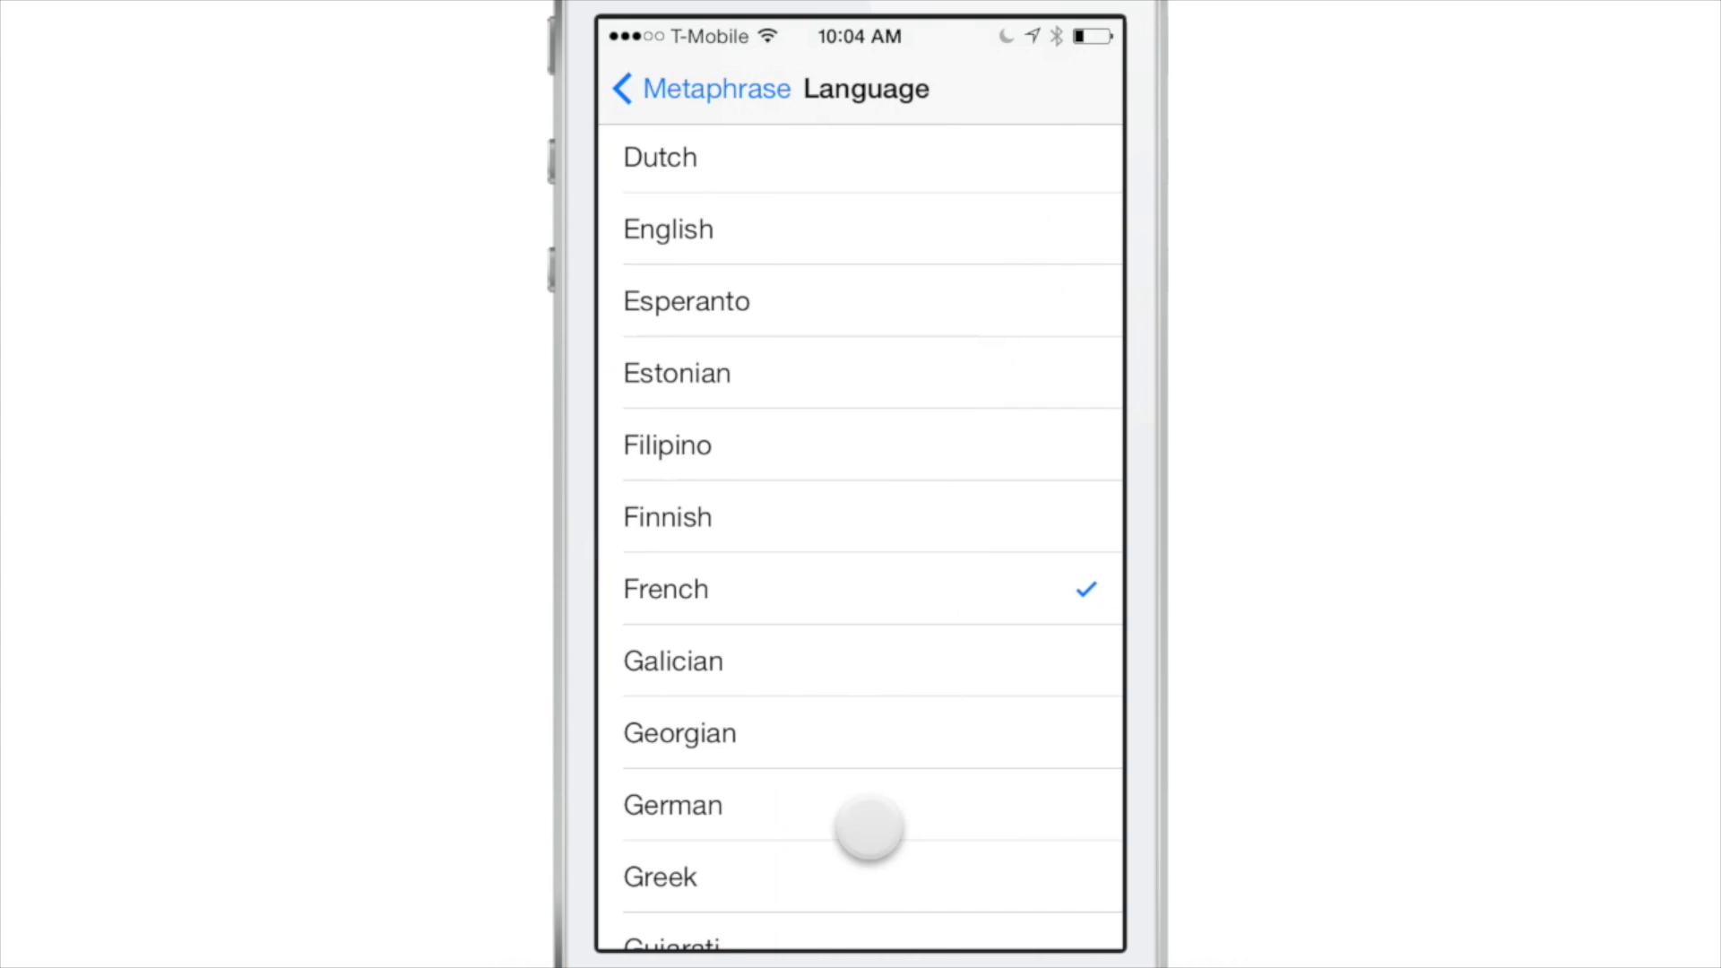
{"action": "mouse_move", "coordinate": [869, 826]}
{"action": "left_mouse_down"}
{"action": "mouse_move", "coordinate": [949, 189]}
{"action": "mouse_move", "coordinate": [942, 806]}
{"action": "left_mouse_up"}
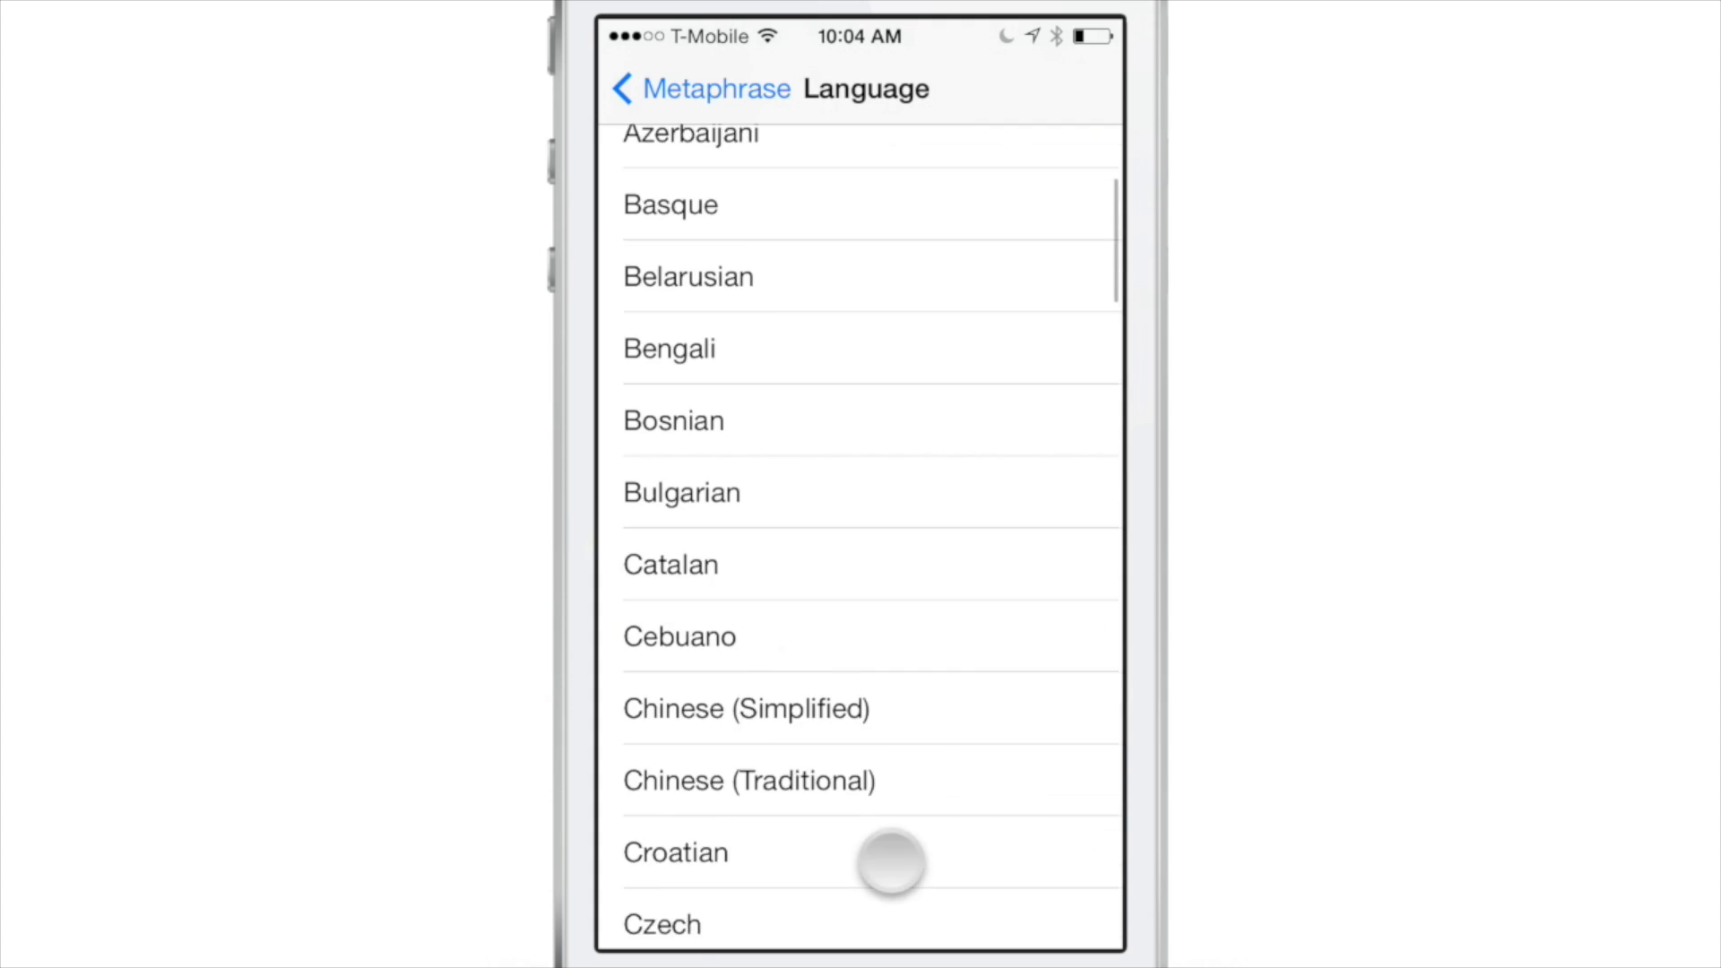
{"action": "left_click_drag", "start_coordinate": [887, 862], "coordinate": [876, 684]}
{"action": "left_click", "coordinate": [699, 89]}
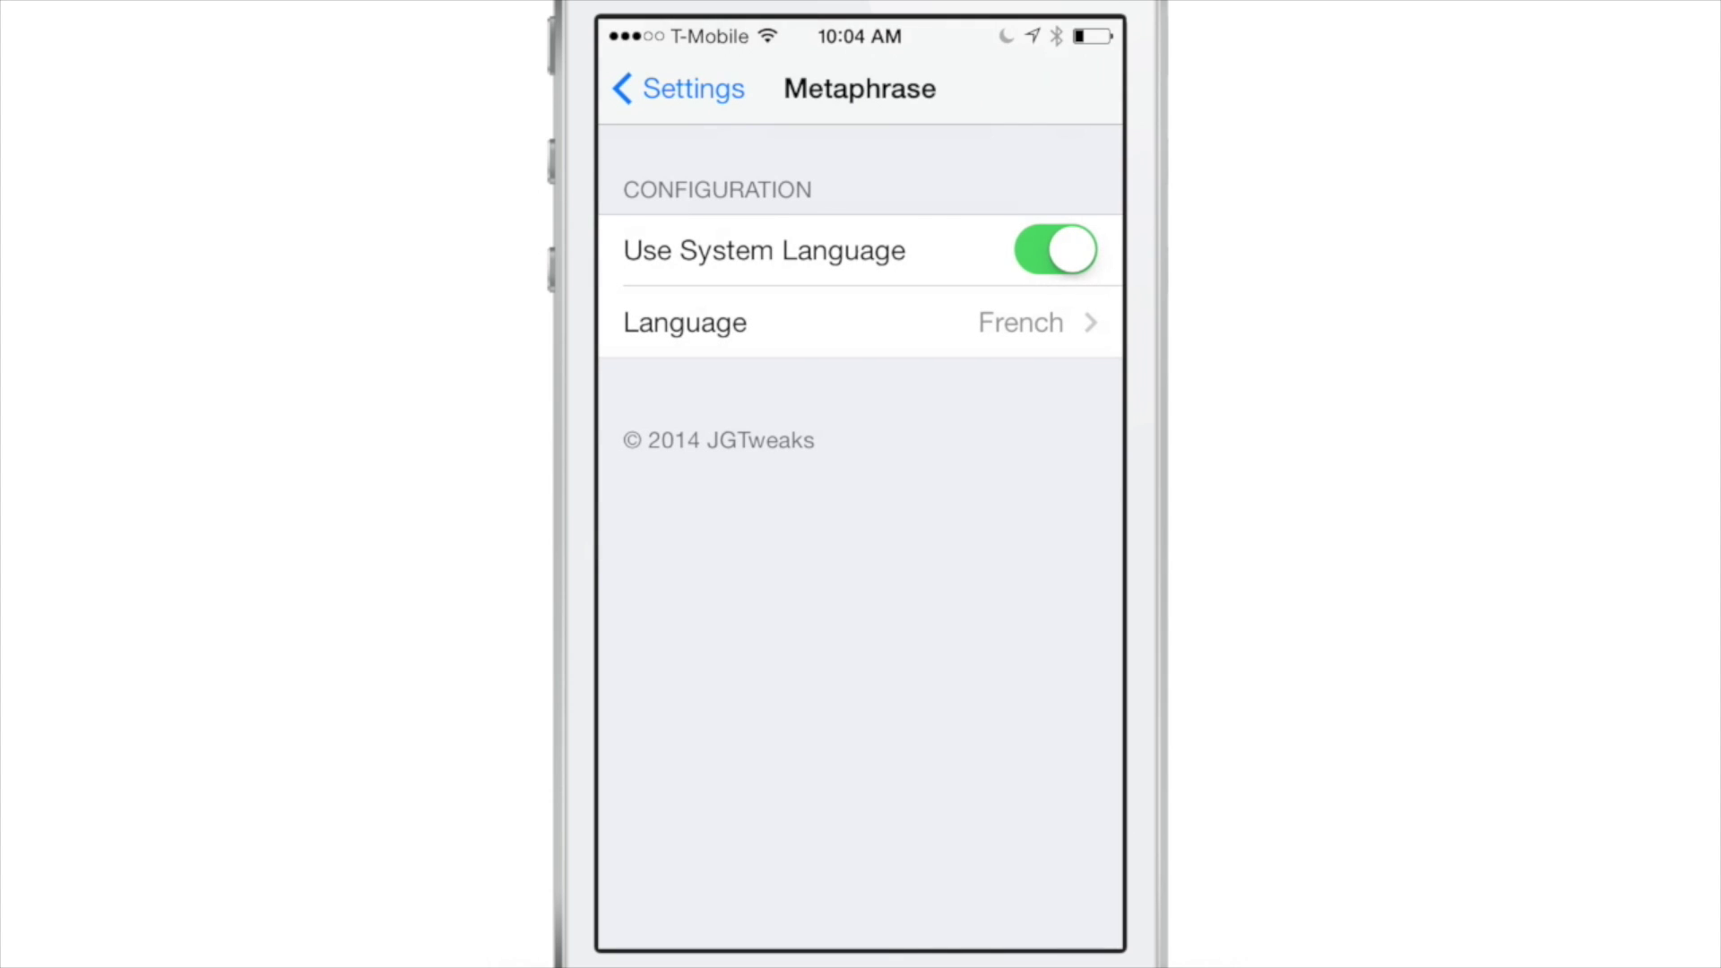
{"action": "key", "text": "super+shift+h"}
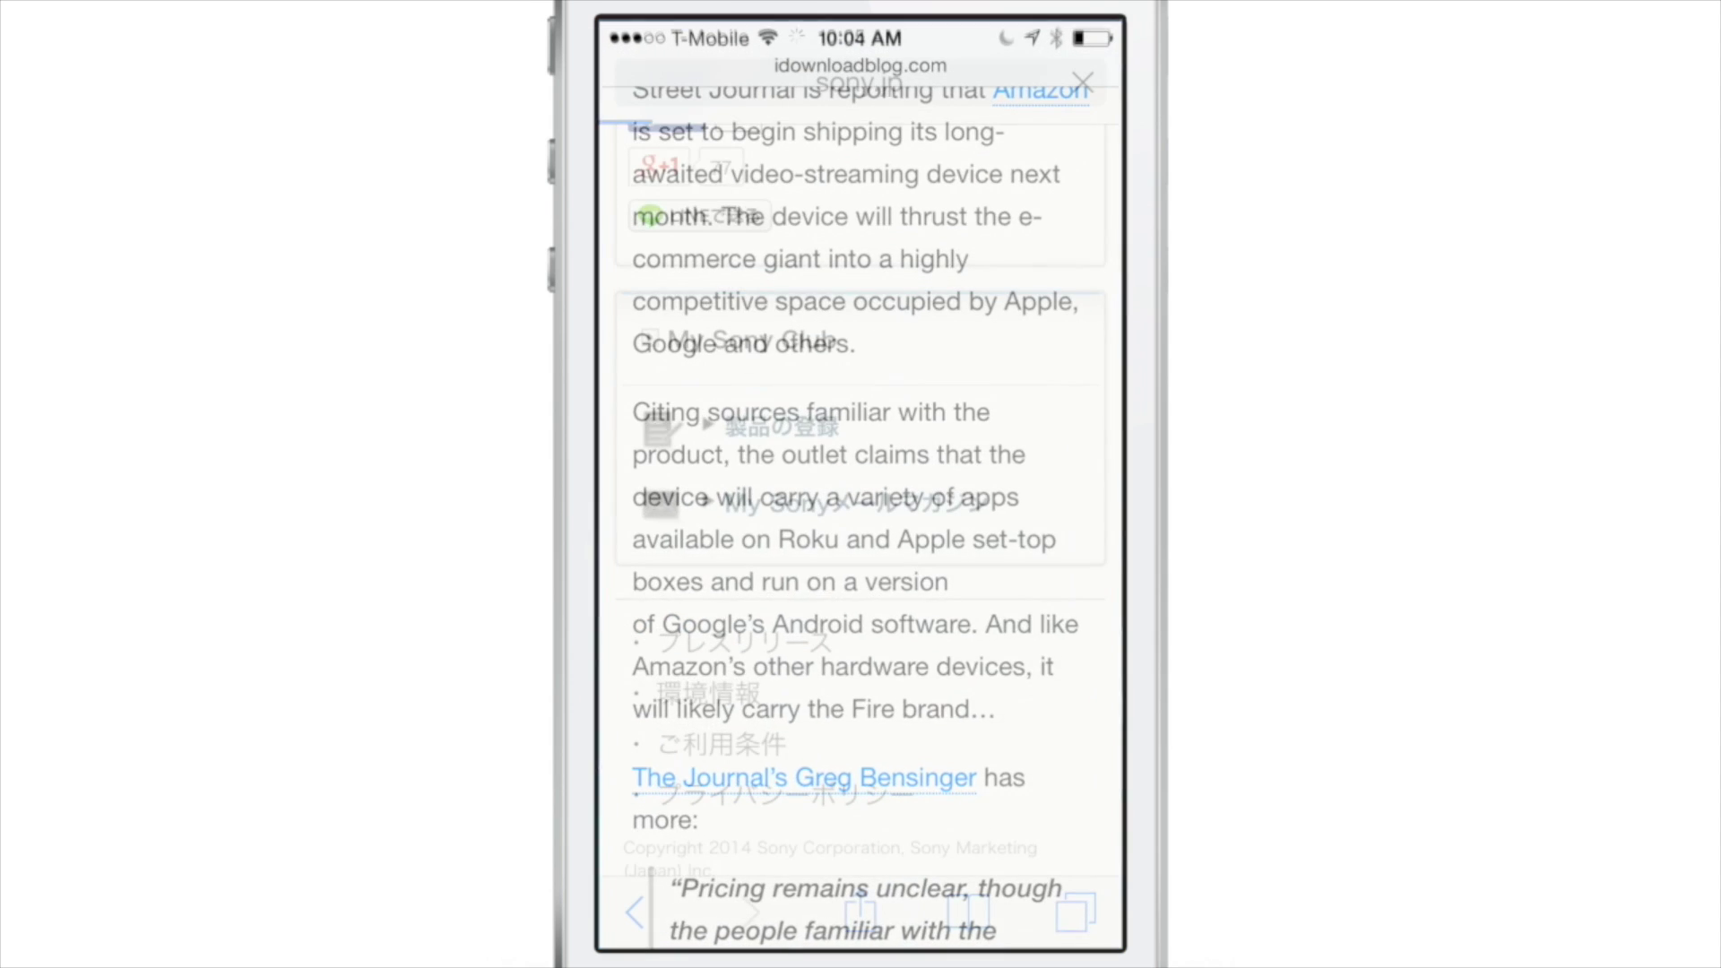
Translate the opening lines of the Sony privacy policy's Japanese paragraph into English.
{"action": "left_click", "coordinate": [834, 537]}
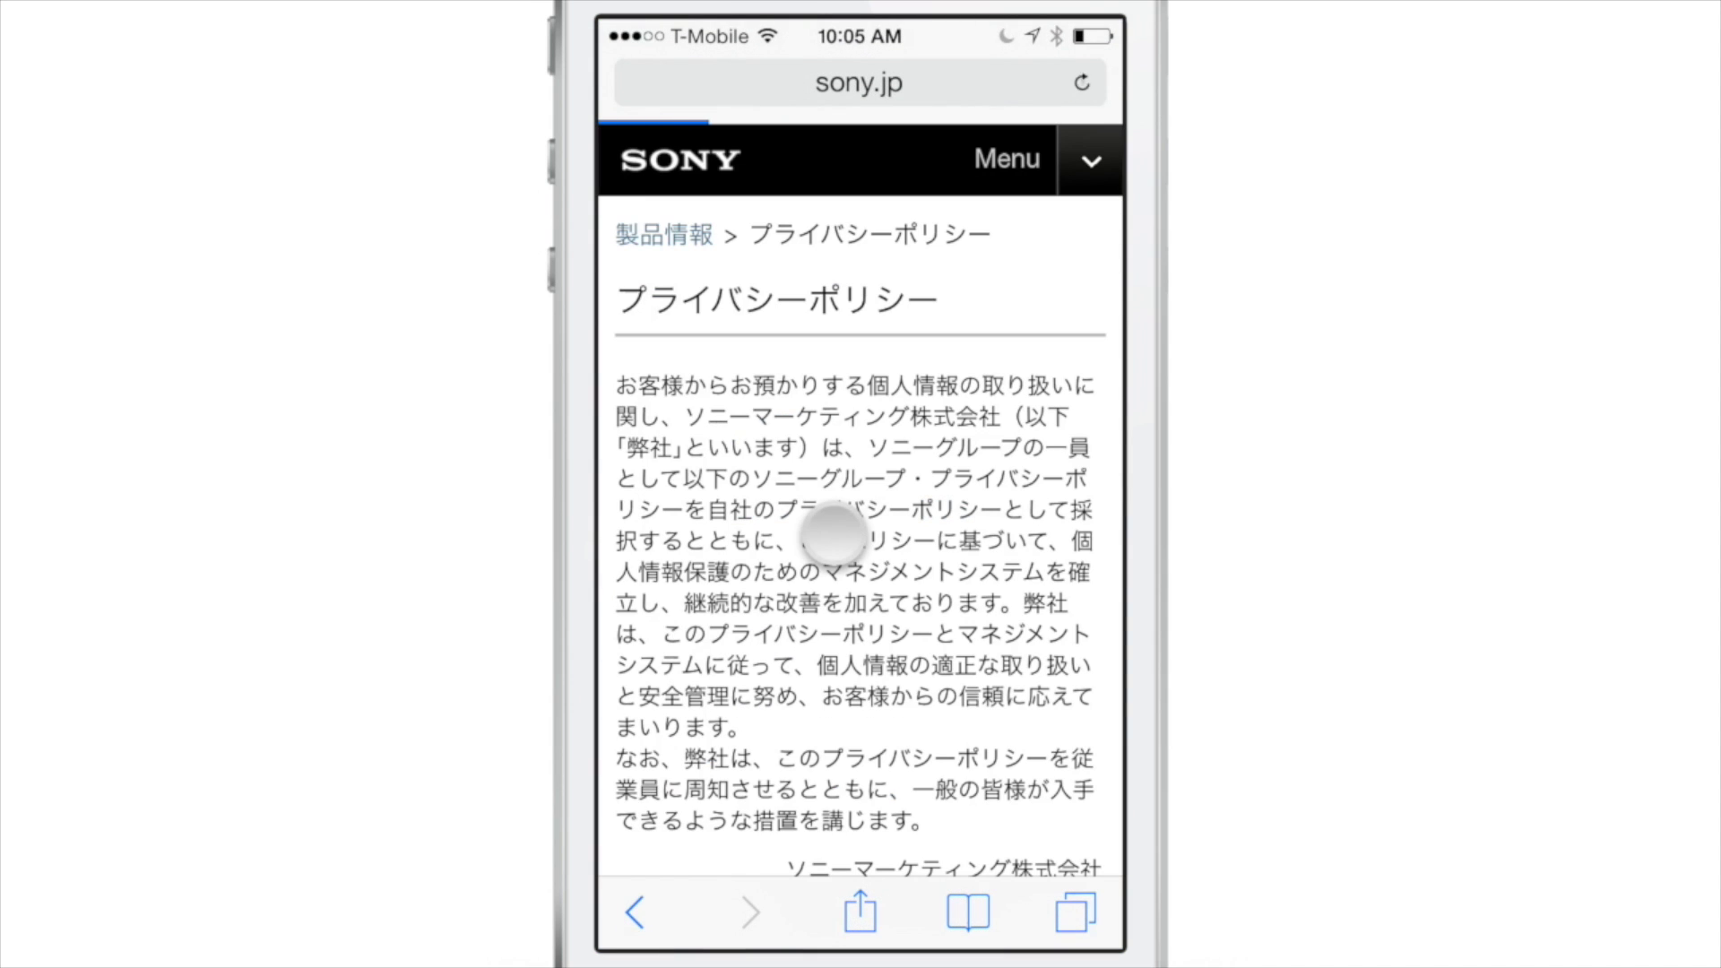
{"action": "mouse_move", "coordinate": [834, 537]}
{"action": "left_mouse_down"}
{"action": "mouse_move", "coordinate": [861, 538]}
{"action": "mouse_move", "coordinate": [800, 524]}
{"action": "left_mouse_up"}
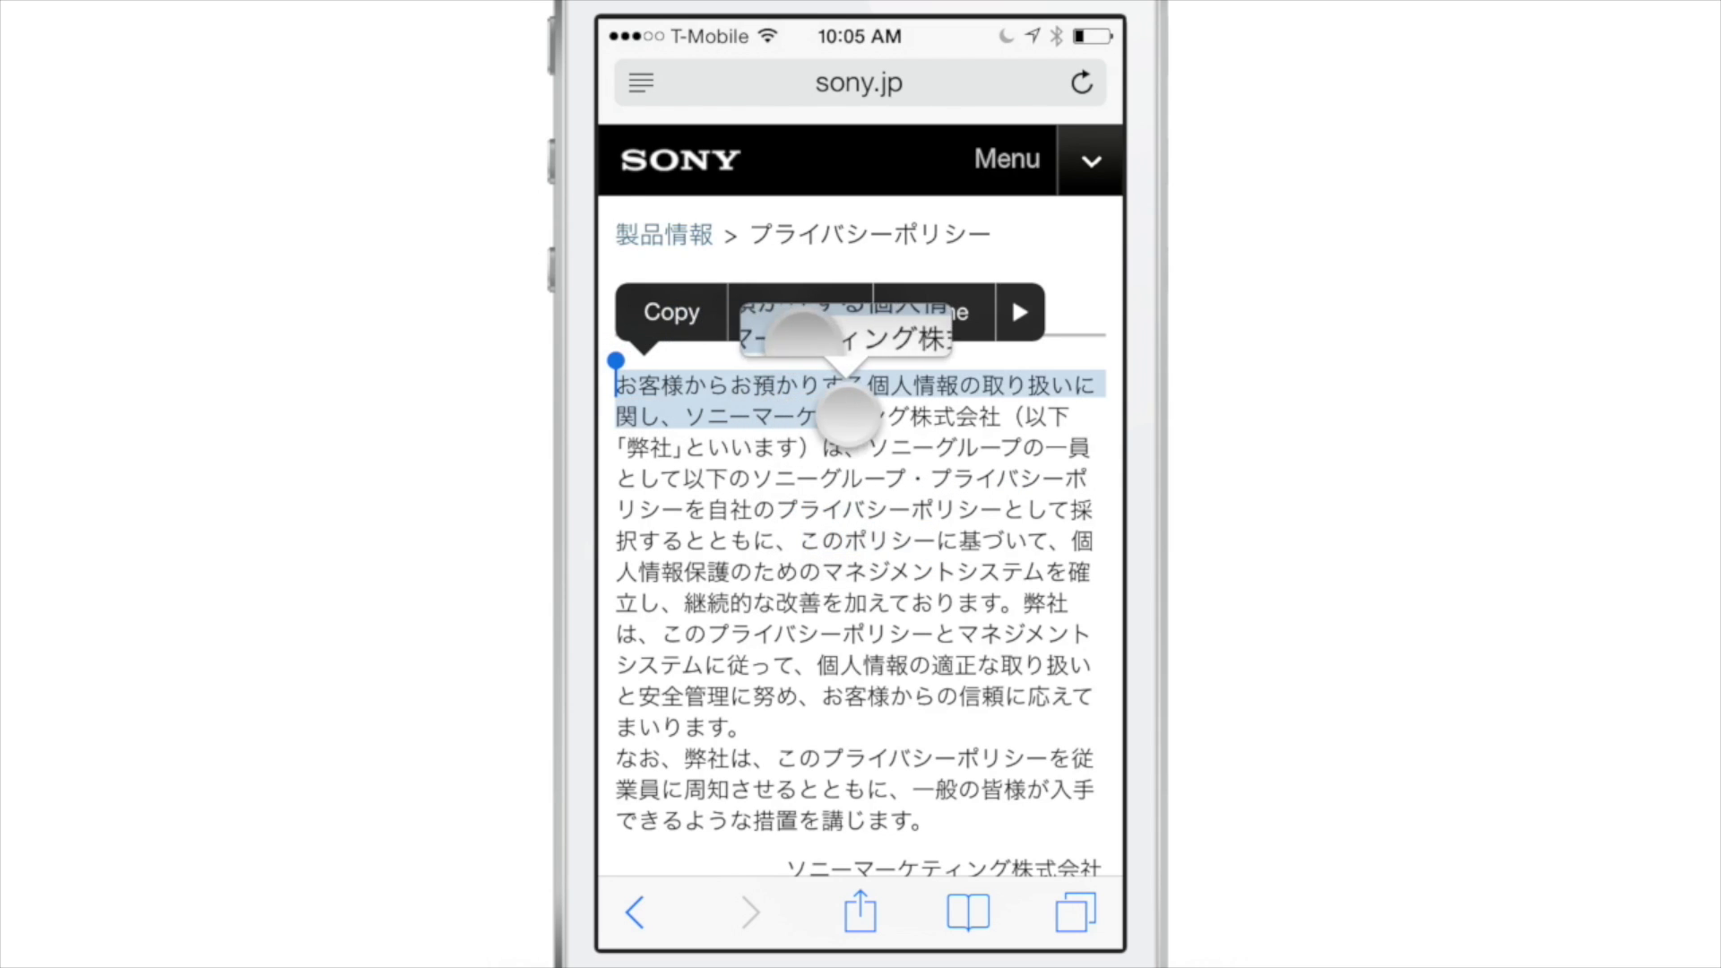
{"action": "mouse_move", "coordinate": [622, 374]}
{"action": "left_mouse_down"}
{"action": "mouse_move", "coordinate": [844, 432]}
{"action": "mouse_move", "coordinate": [1073, 434]}
{"action": "left_mouse_up"}
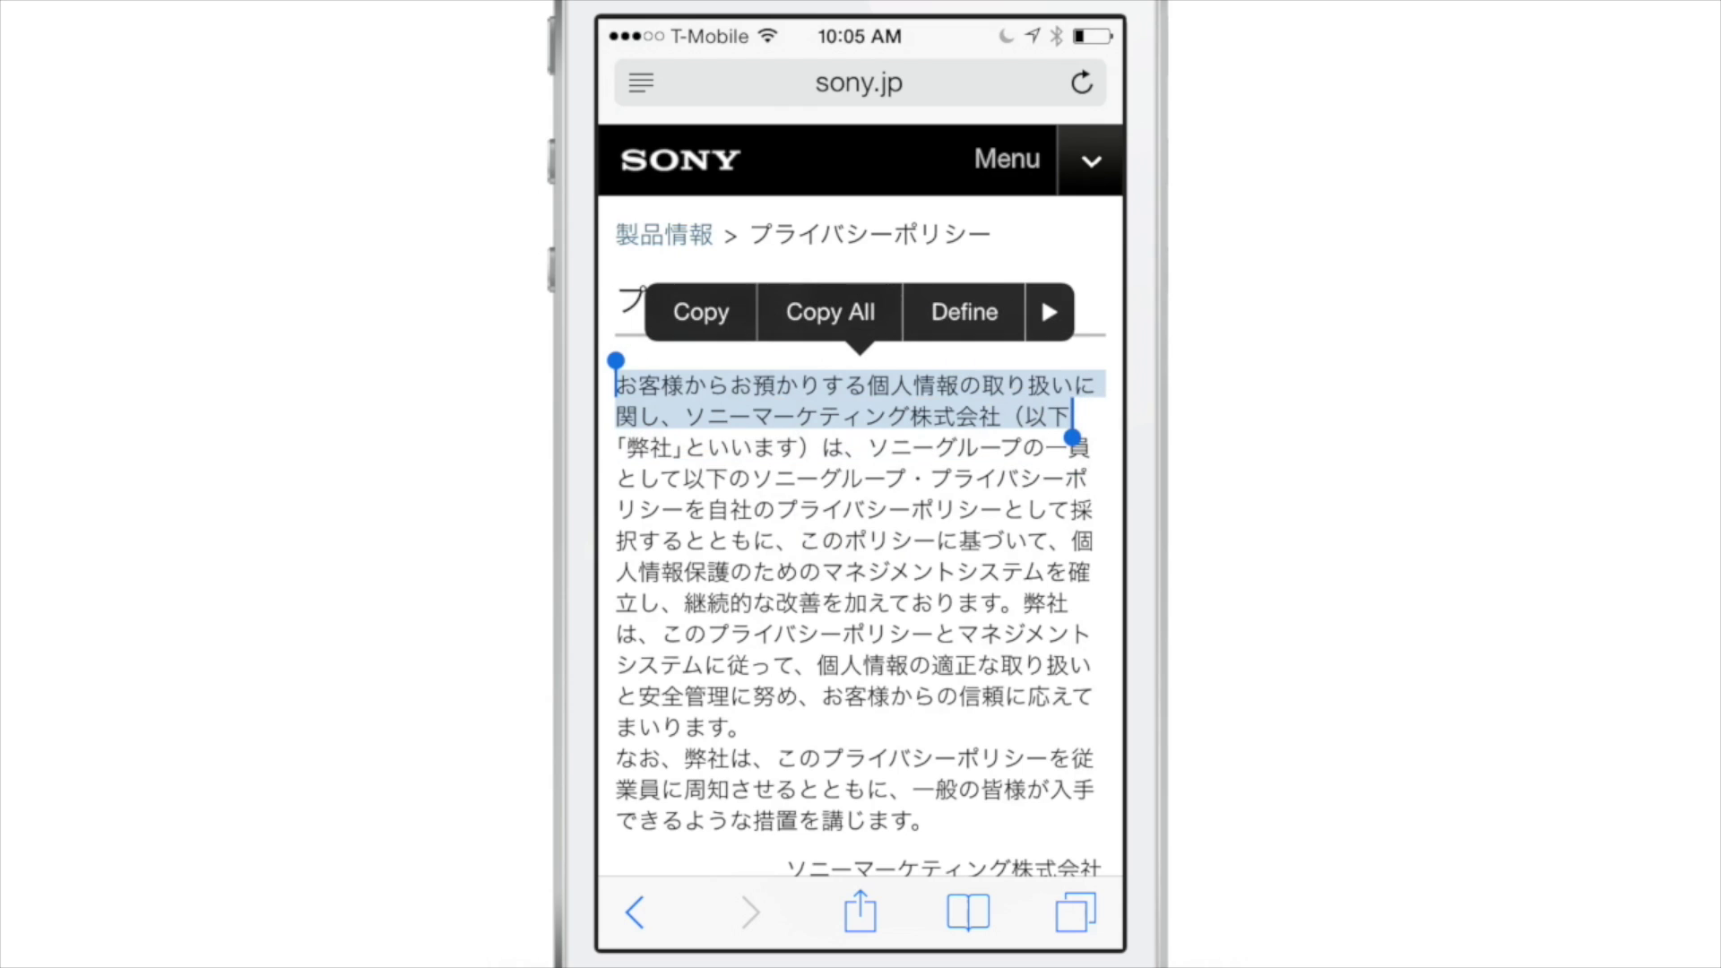
{"action": "left_click", "coordinate": [1049, 312]}
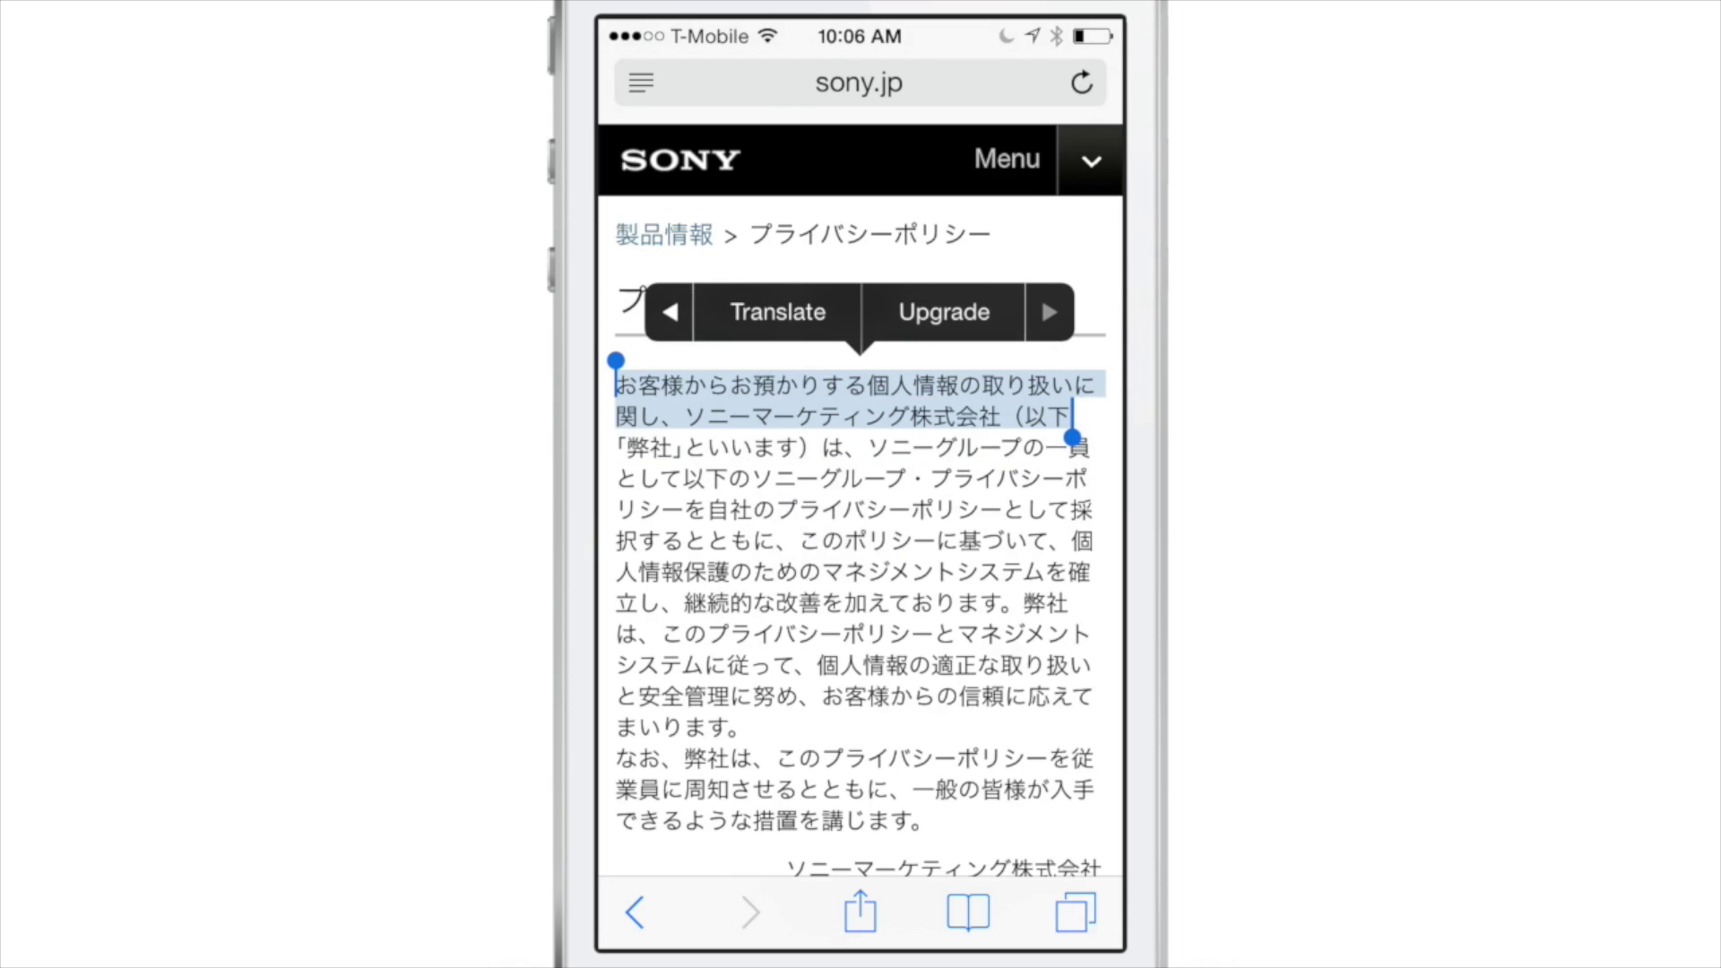
{"action": "left_click", "coordinate": [777, 313]}
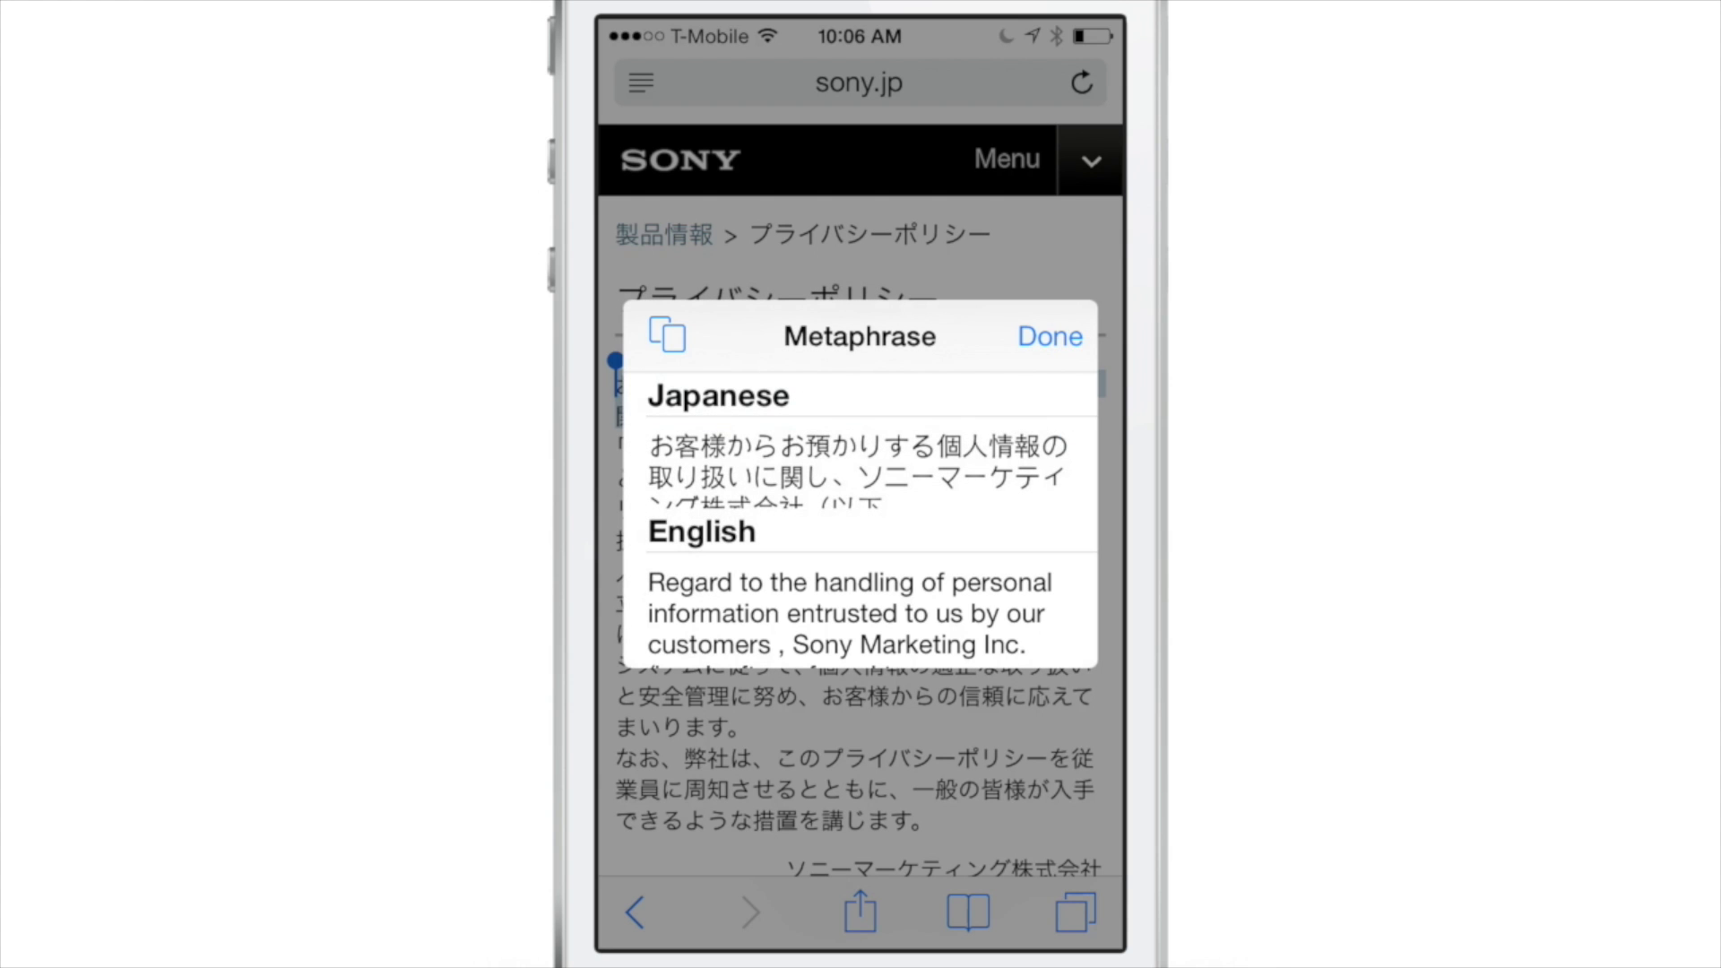
{"action": "mouse_move", "coordinate": [1057, 563]}
{"action": "left_mouse_down"}
{"action": "mouse_move", "coordinate": [1057, 511]}
{"action": "mouse_move", "coordinate": [1045, 585]}
{"action": "left_mouse_up"}
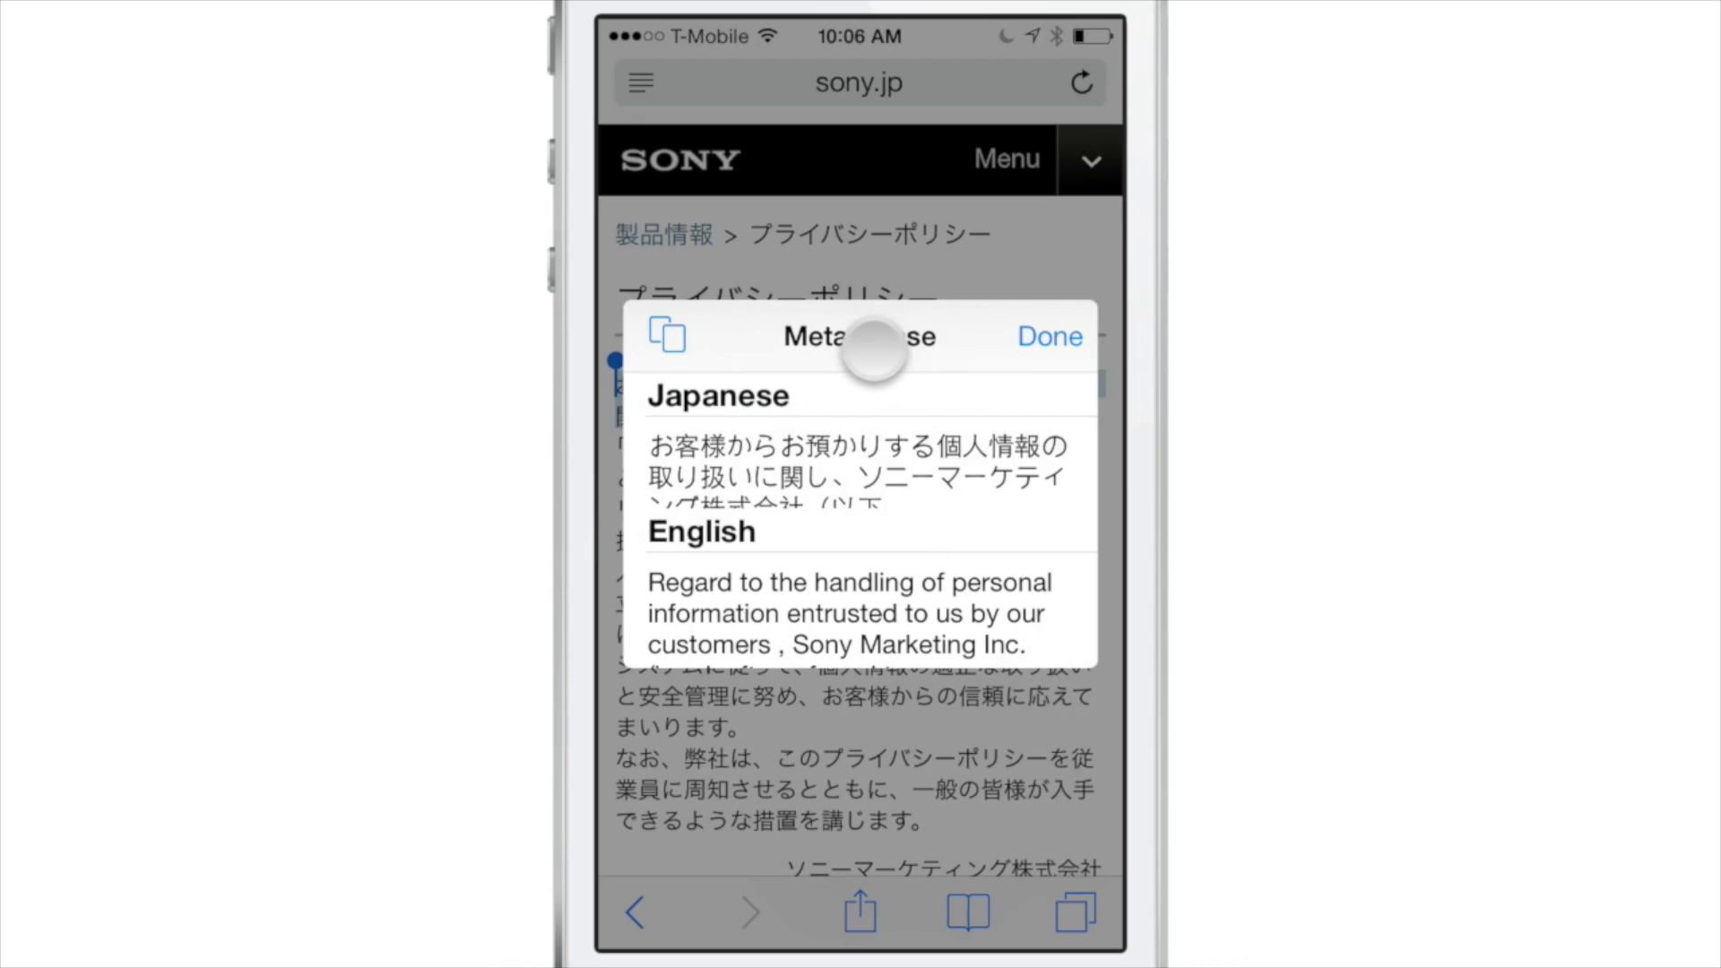
{"action": "left_click_drag", "start_coordinate": [949, 573], "coordinate": [950, 663]}
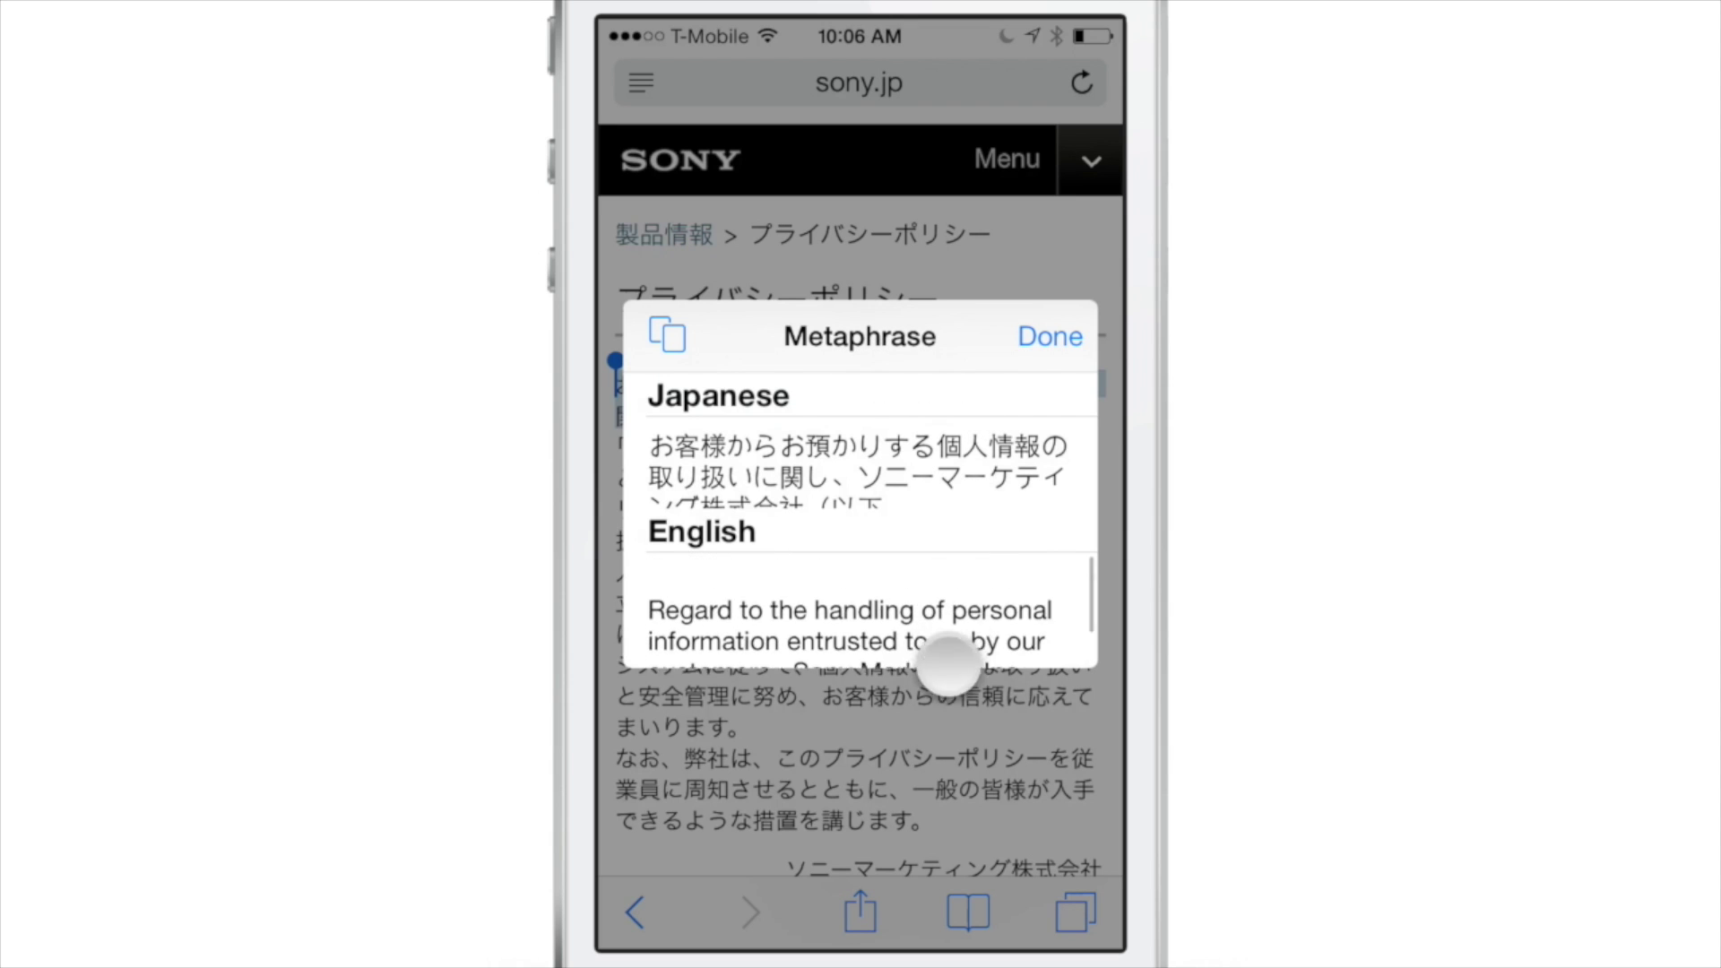
{"action": "left_click", "coordinate": [1050, 337]}
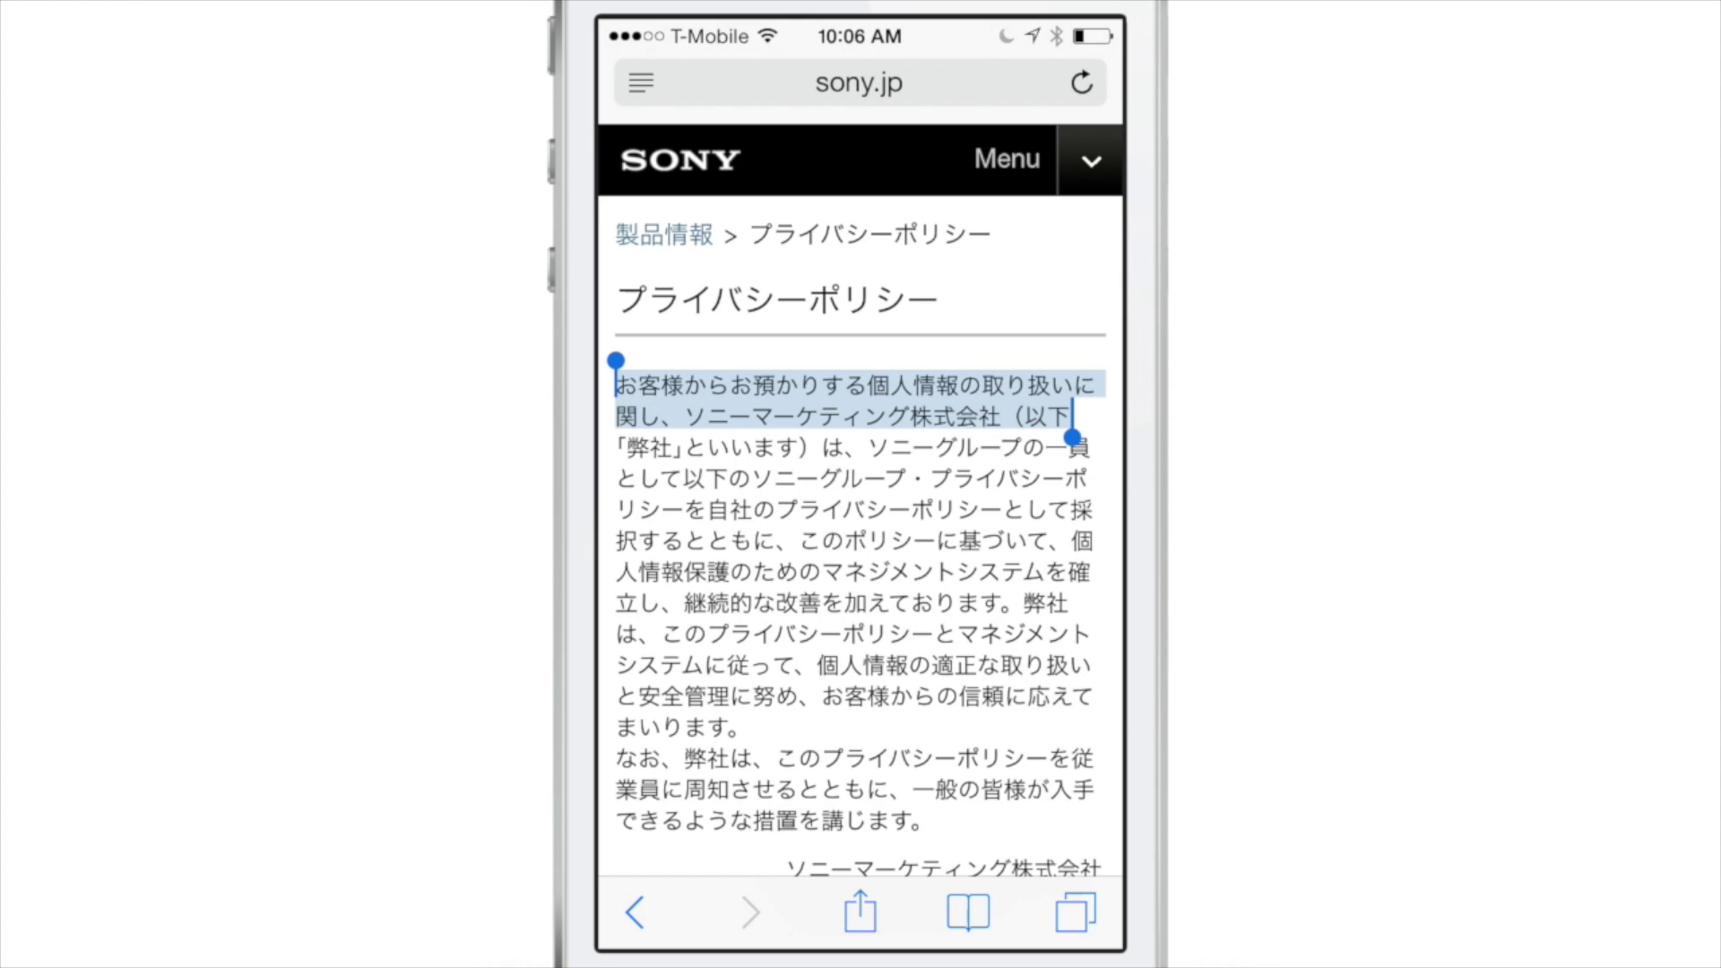
{"action": "left_click_drag", "start_coordinate": [1071, 437], "coordinate": [1008, 753]}
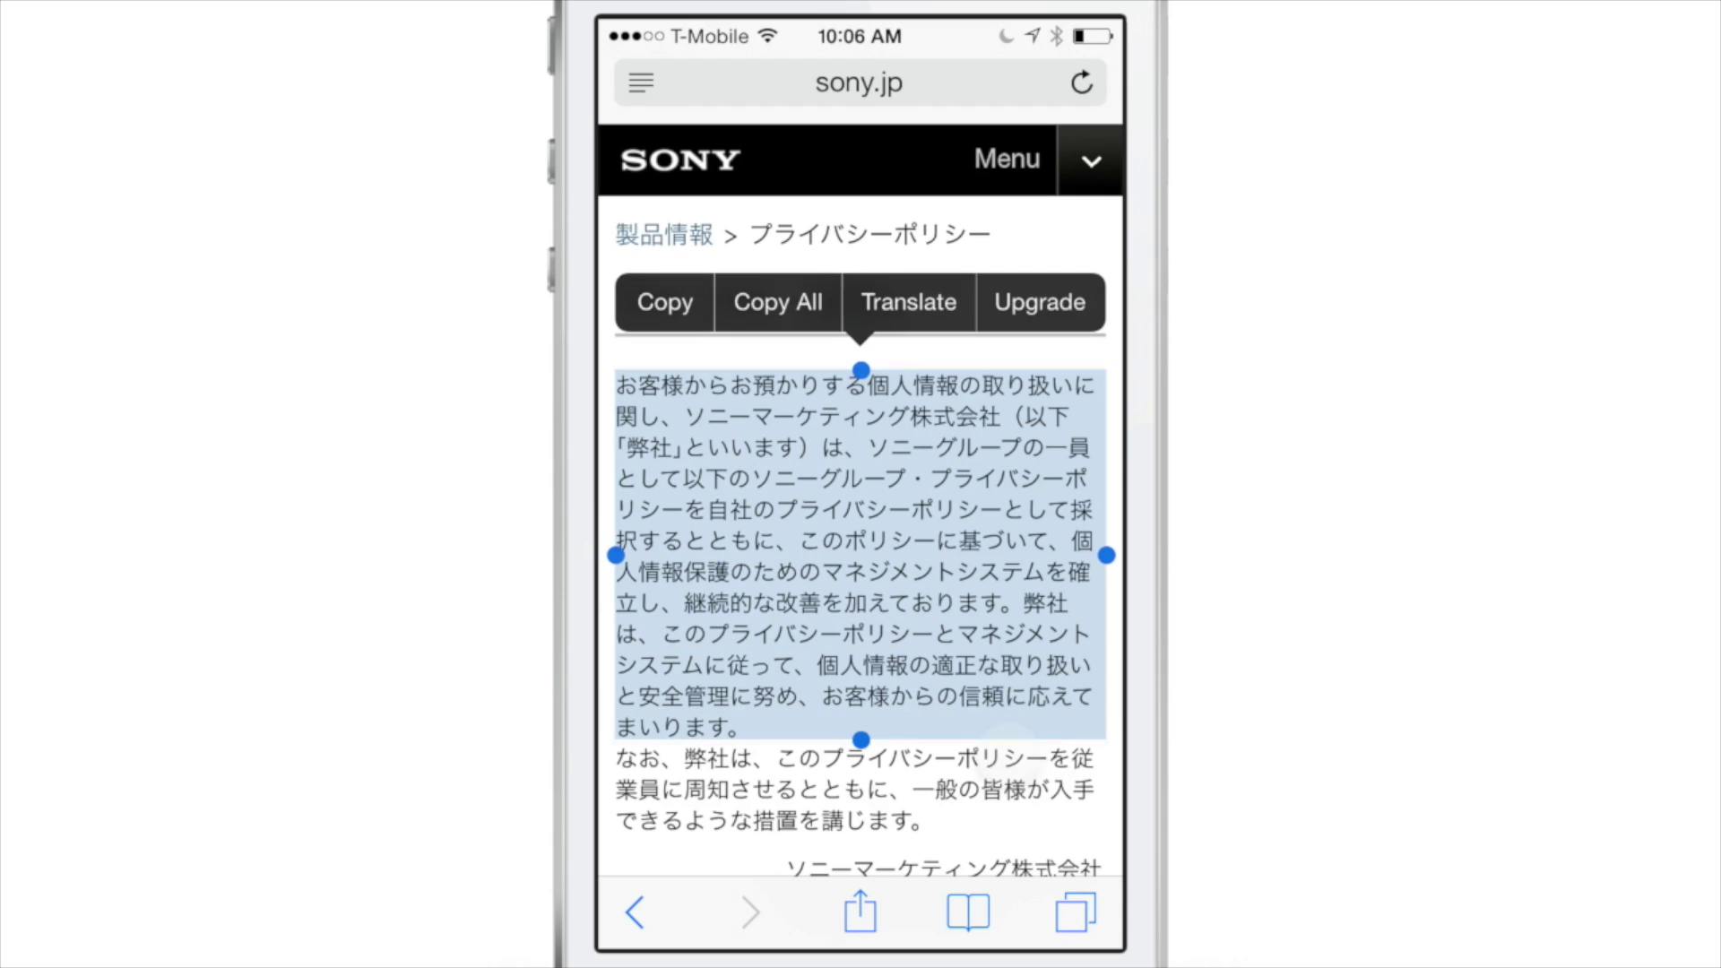
Try translating the full Japanese paragraph, hit 'The text is too long!', and shorten the selection.
{"action": "left_click", "coordinate": [909, 301]}
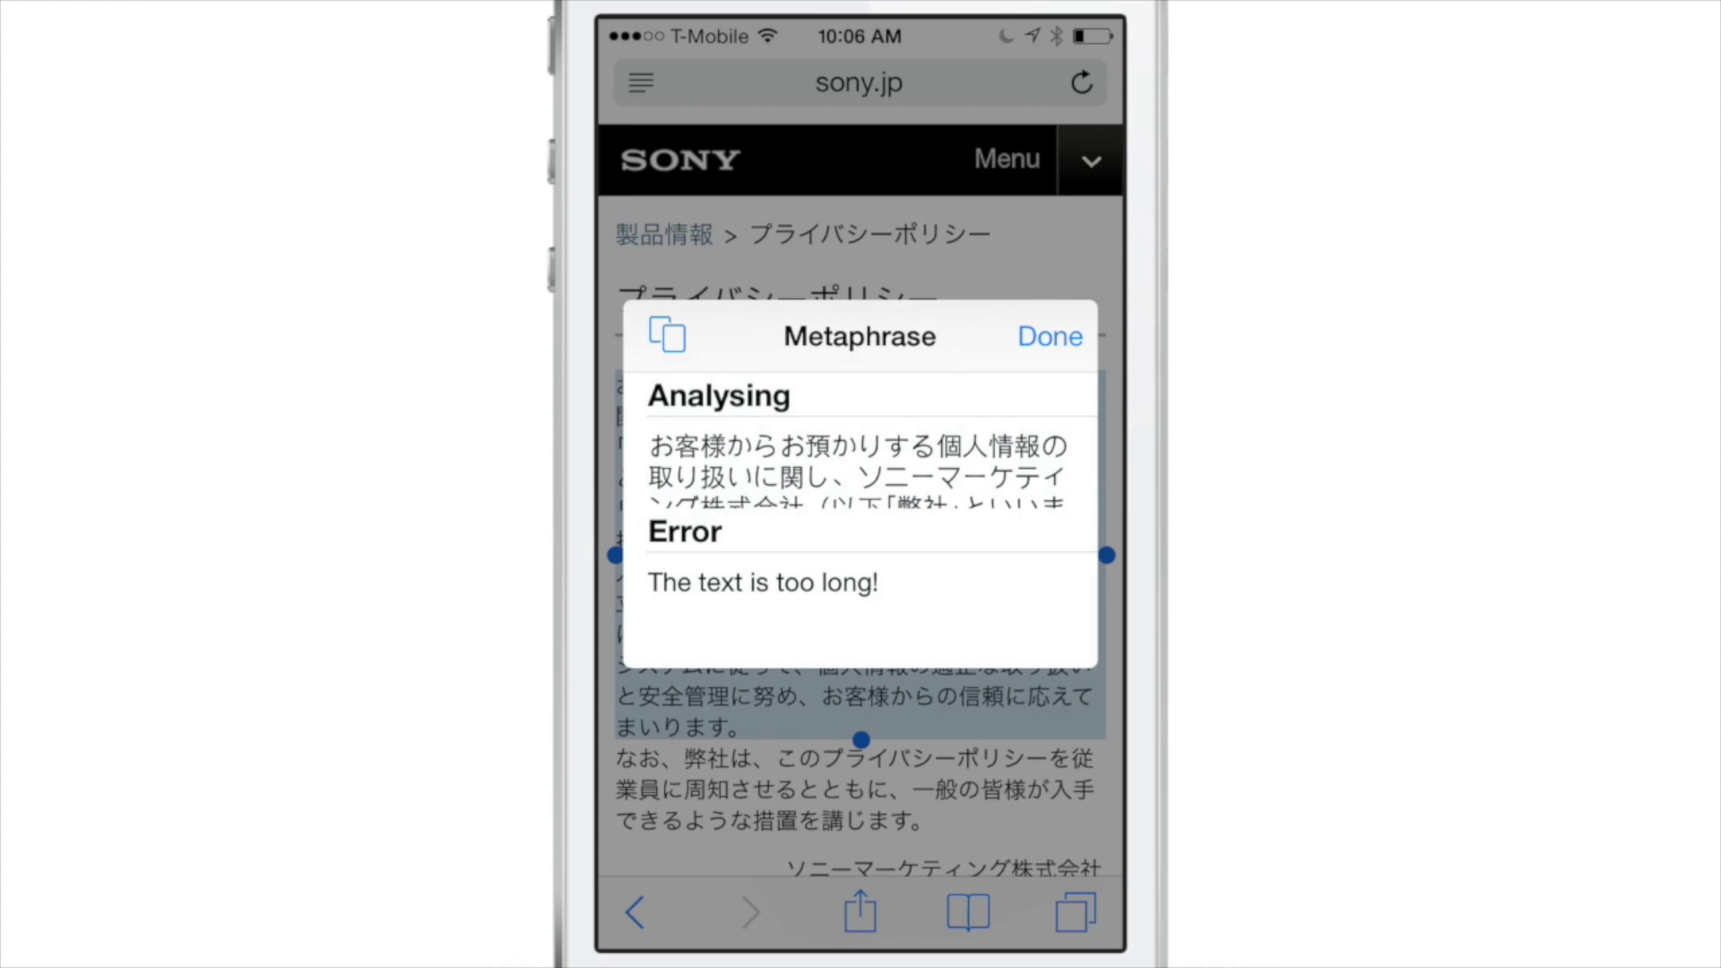
{"action": "left_click", "coordinate": [852, 603]}
{"action": "left_click_drag", "start_coordinate": [860, 739], "coordinate": [928, 501]}
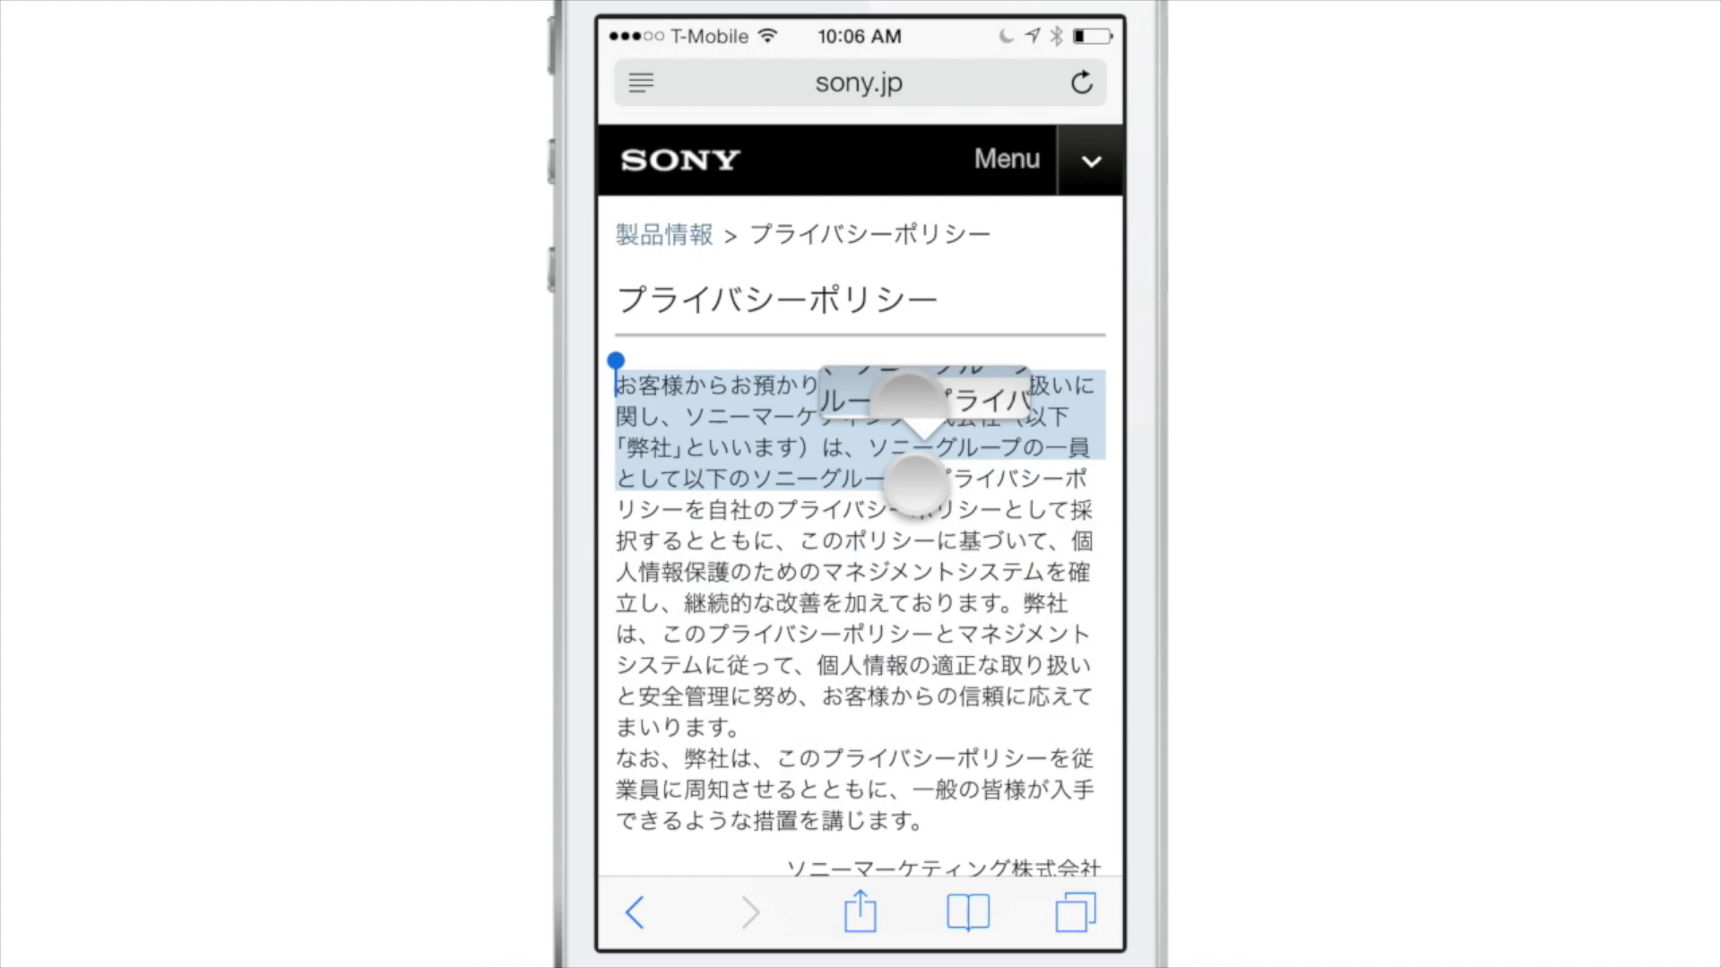
Translate the selection ending after ソニーグループ・ into English and close the popup.
{"action": "left_click", "coordinate": [1049, 312]}
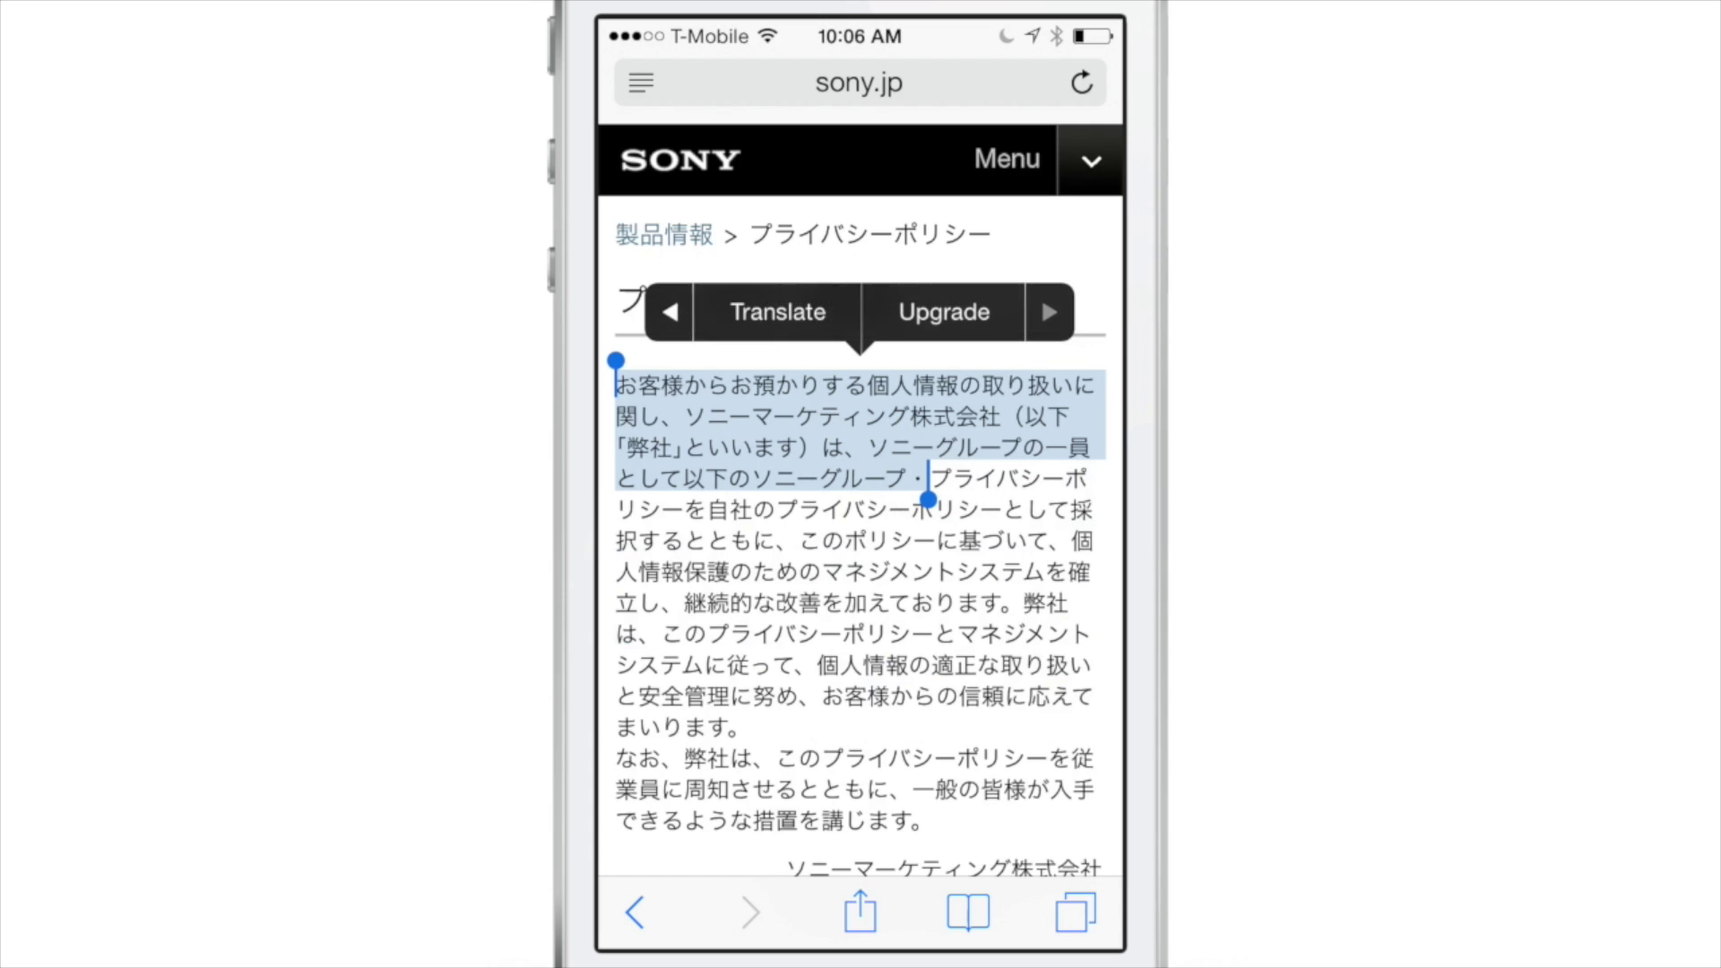
{"action": "left_click", "coordinate": [777, 310]}
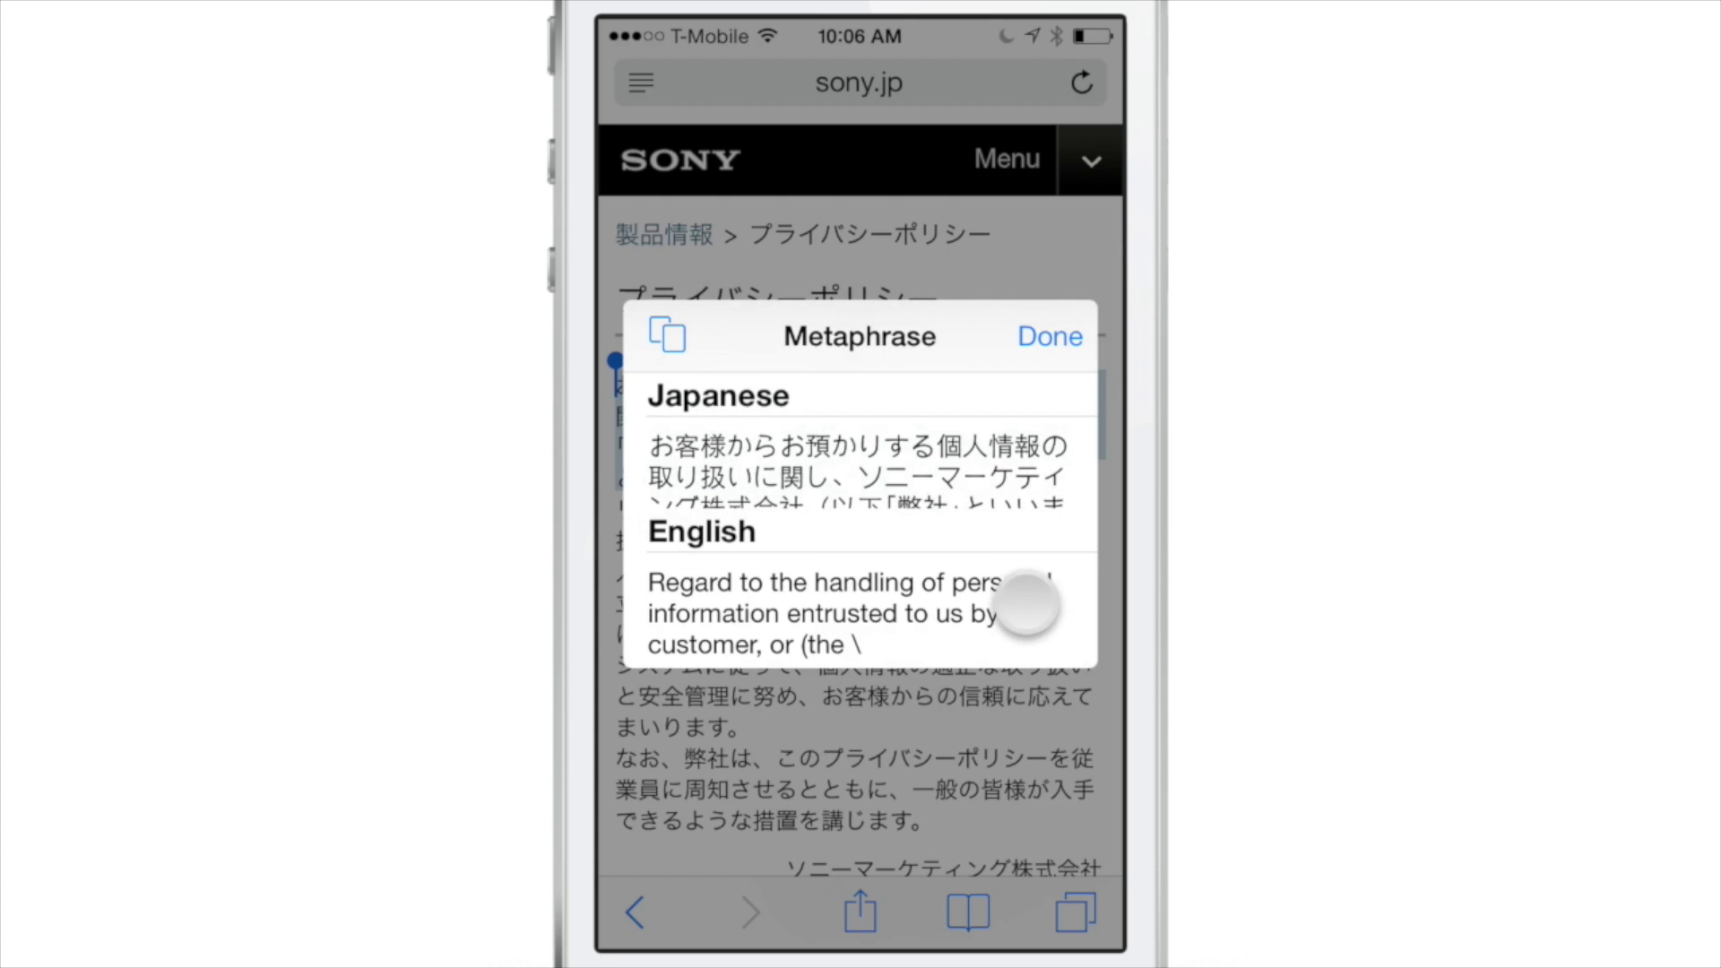
{"action": "mouse_move", "coordinate": [987, 539]}
{"action": "left_mouse_down"}
{"action": "mouse_move", "coordinate": [1063, 415]}
{"action": "mouse_move", "coordinate": [1091, 261]}
{"action": "left_mouse_up"}
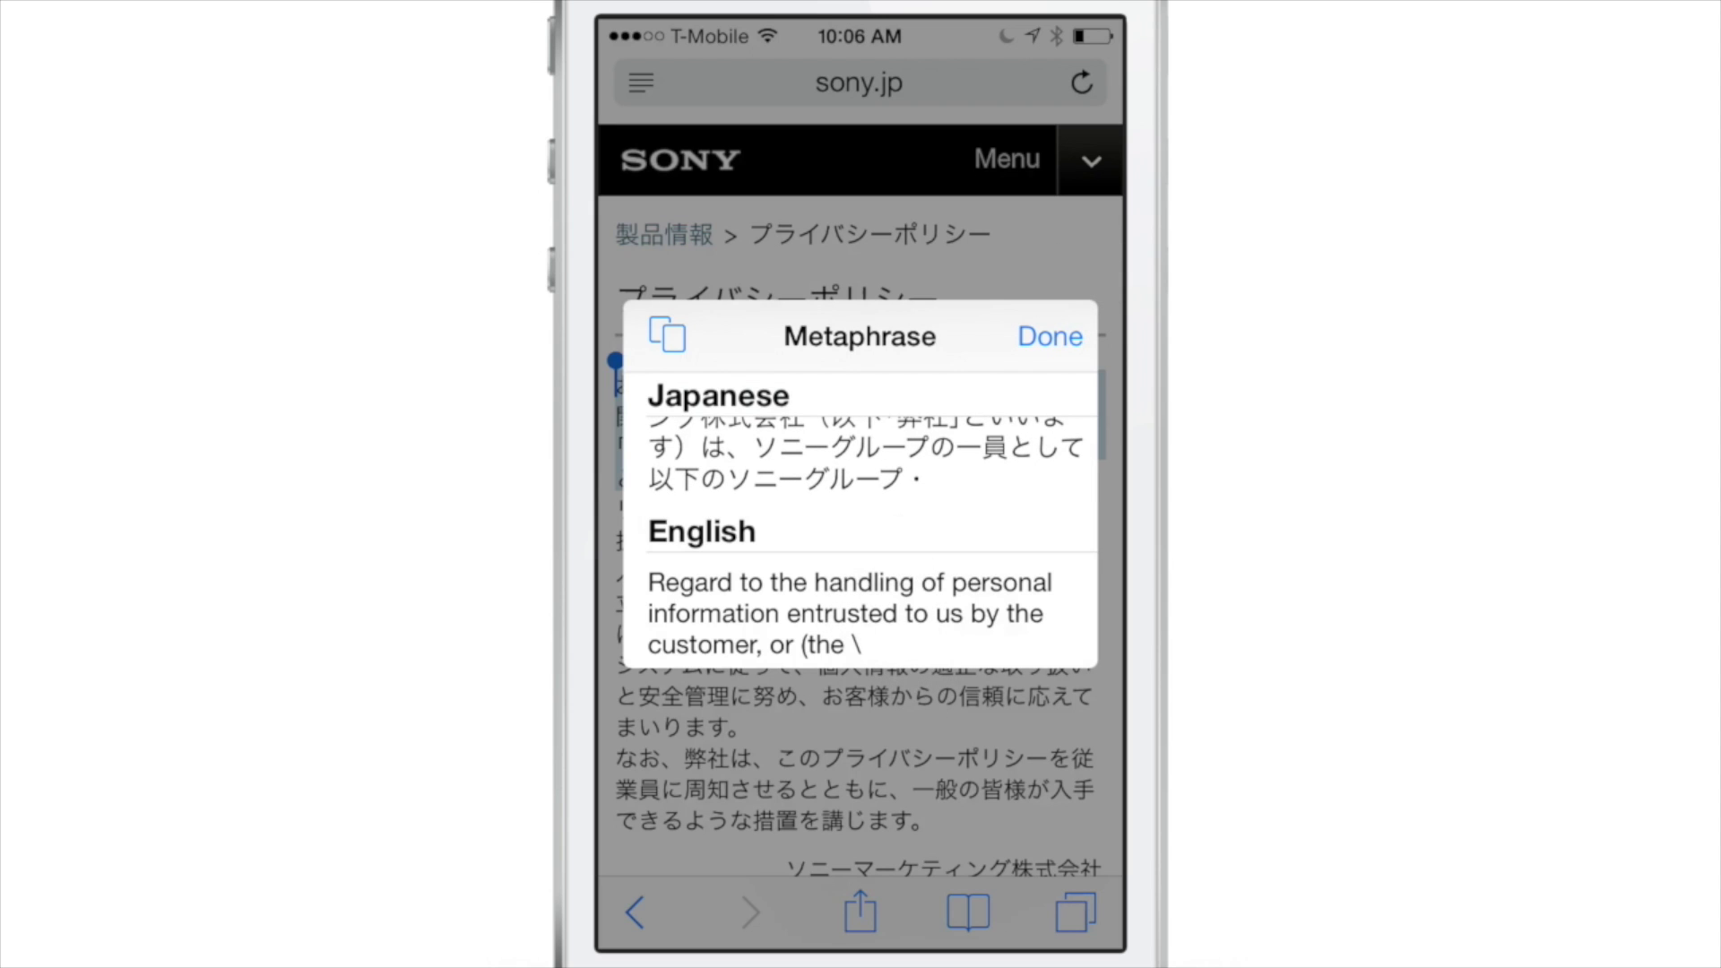
{"action": "left_click", "coordinate": [1050, 337]}
{"action": "mouse_move", "coordinate": [1103, 605]}
{"action": "left_mouse_down"}
{"action": "mouse_move", "coordinate": [1103, 281]}
{"action": "mouse_move", "coordinate": [1108, 821]}
{"action": "left_mouse_up"}
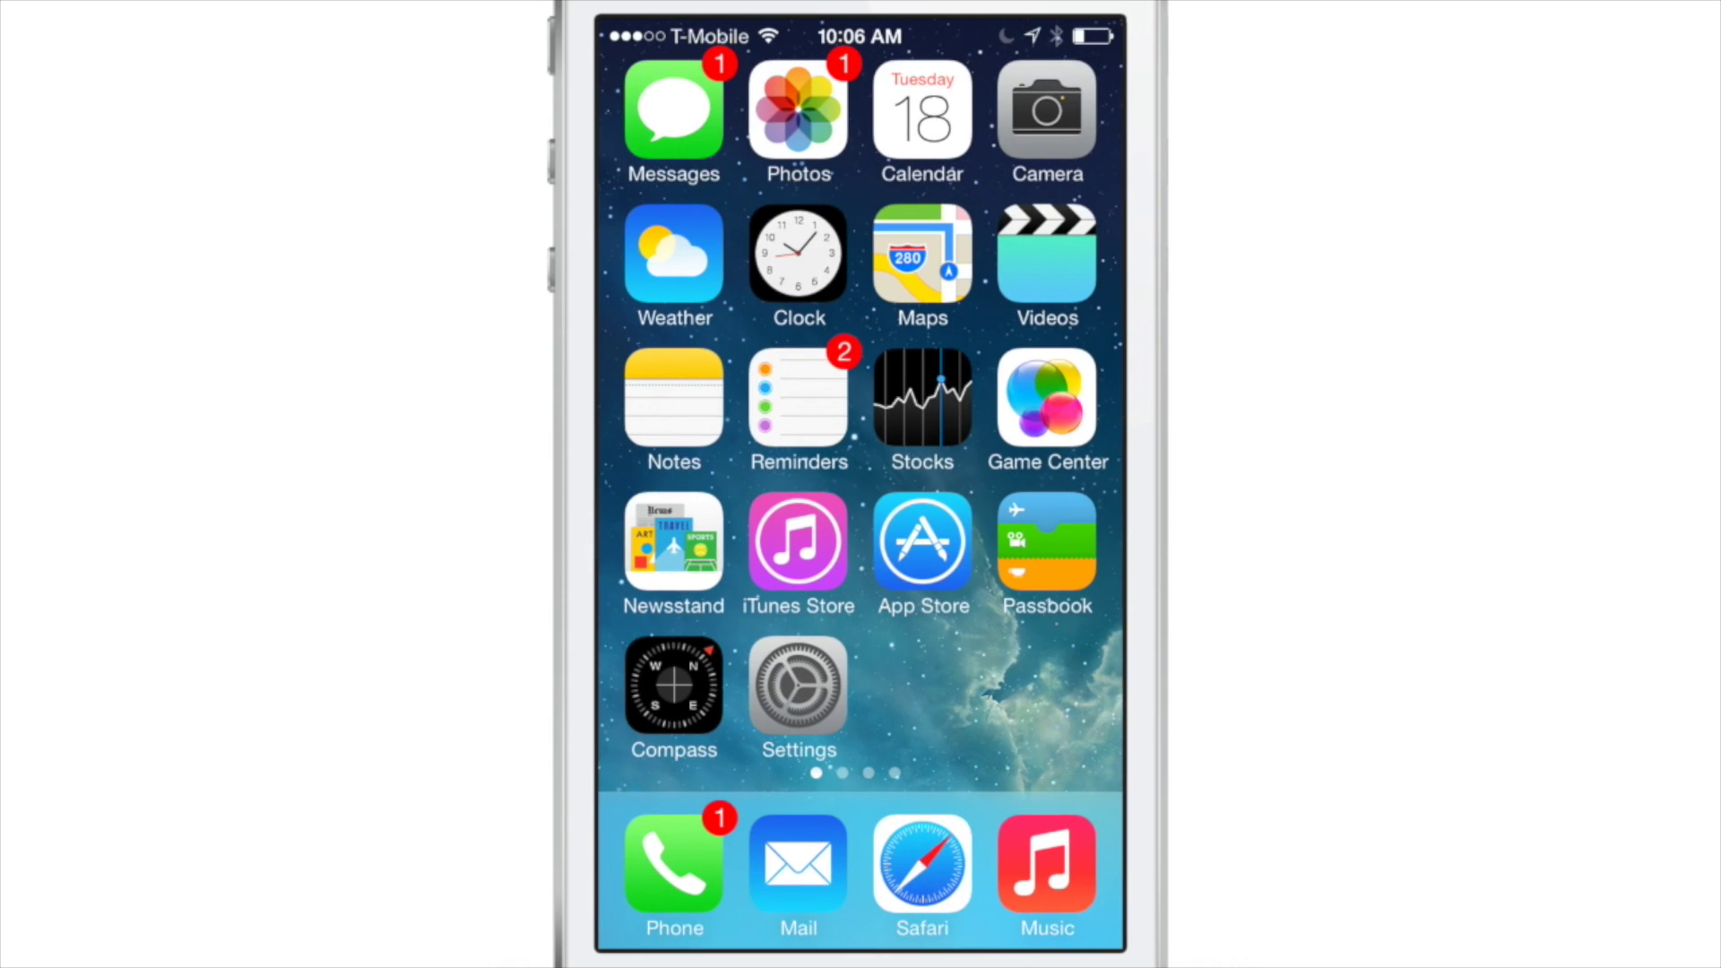
Check the Action Menu settings showing Metaphrase enabled, then go to home screen page two.
{"action": "left_click", "coordinate": [798, 685]}
{"action": "left_click", "coordinate": [687, 84]}
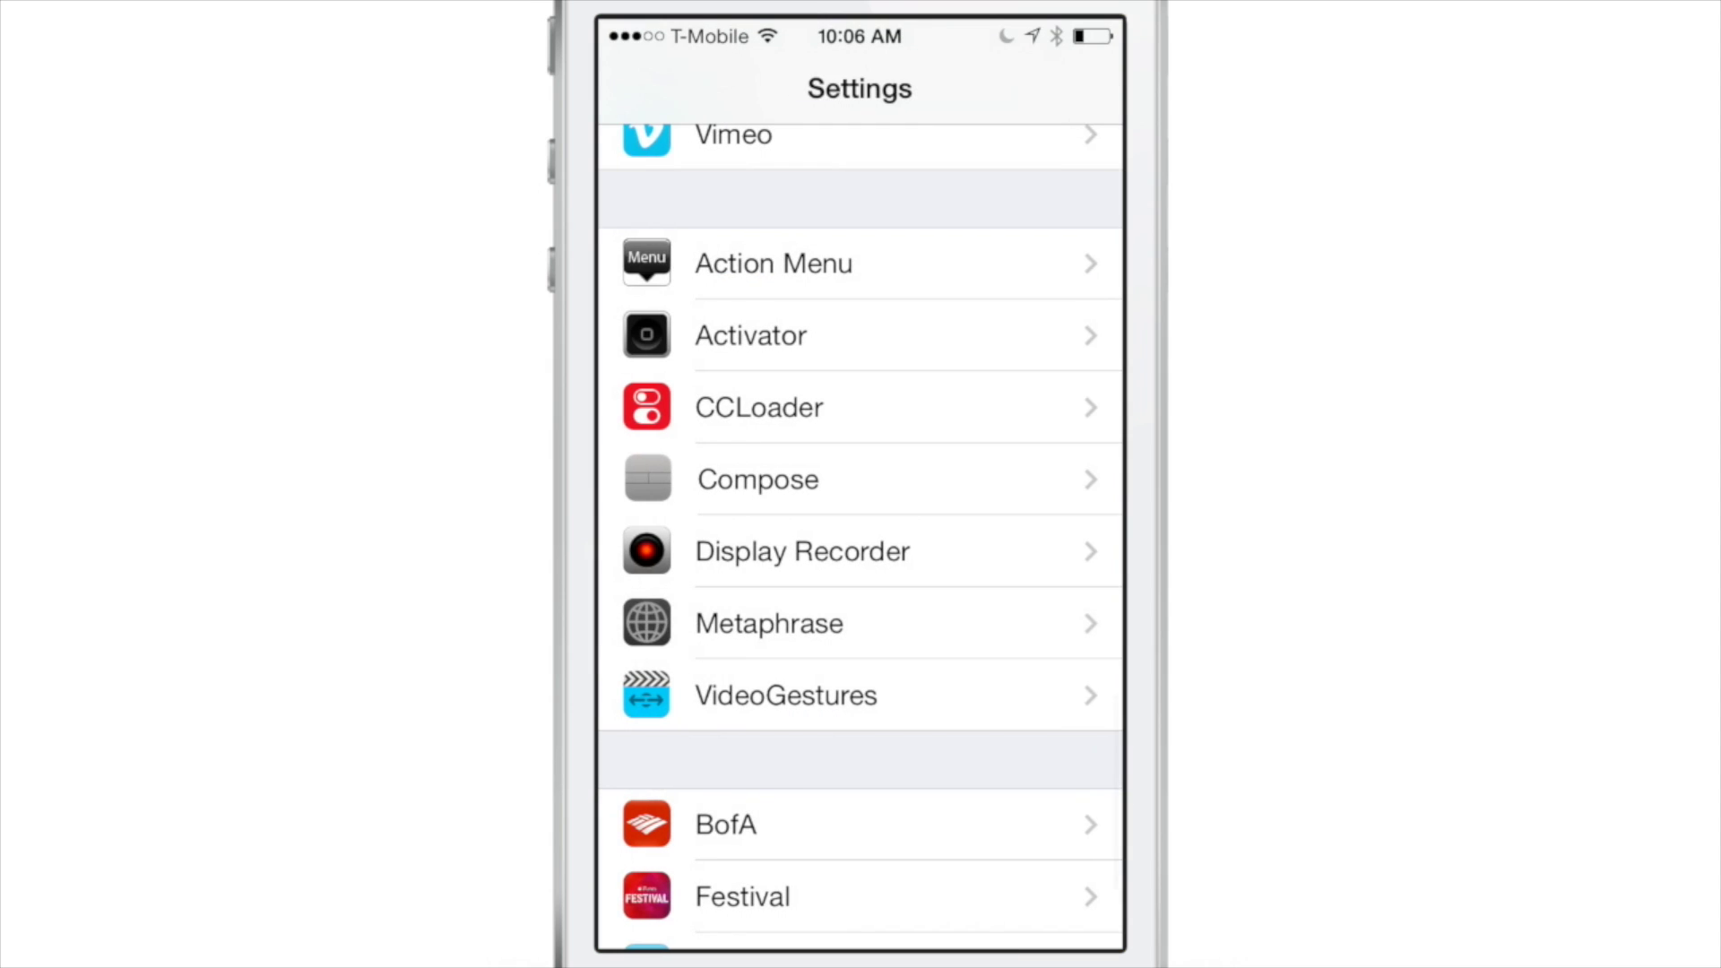
{"action": "left_click", "coordinate": [753, 261]}
{"action": "left_click_drag", "start_coordinate": [919, 834], "coordinate": [919, 461]}
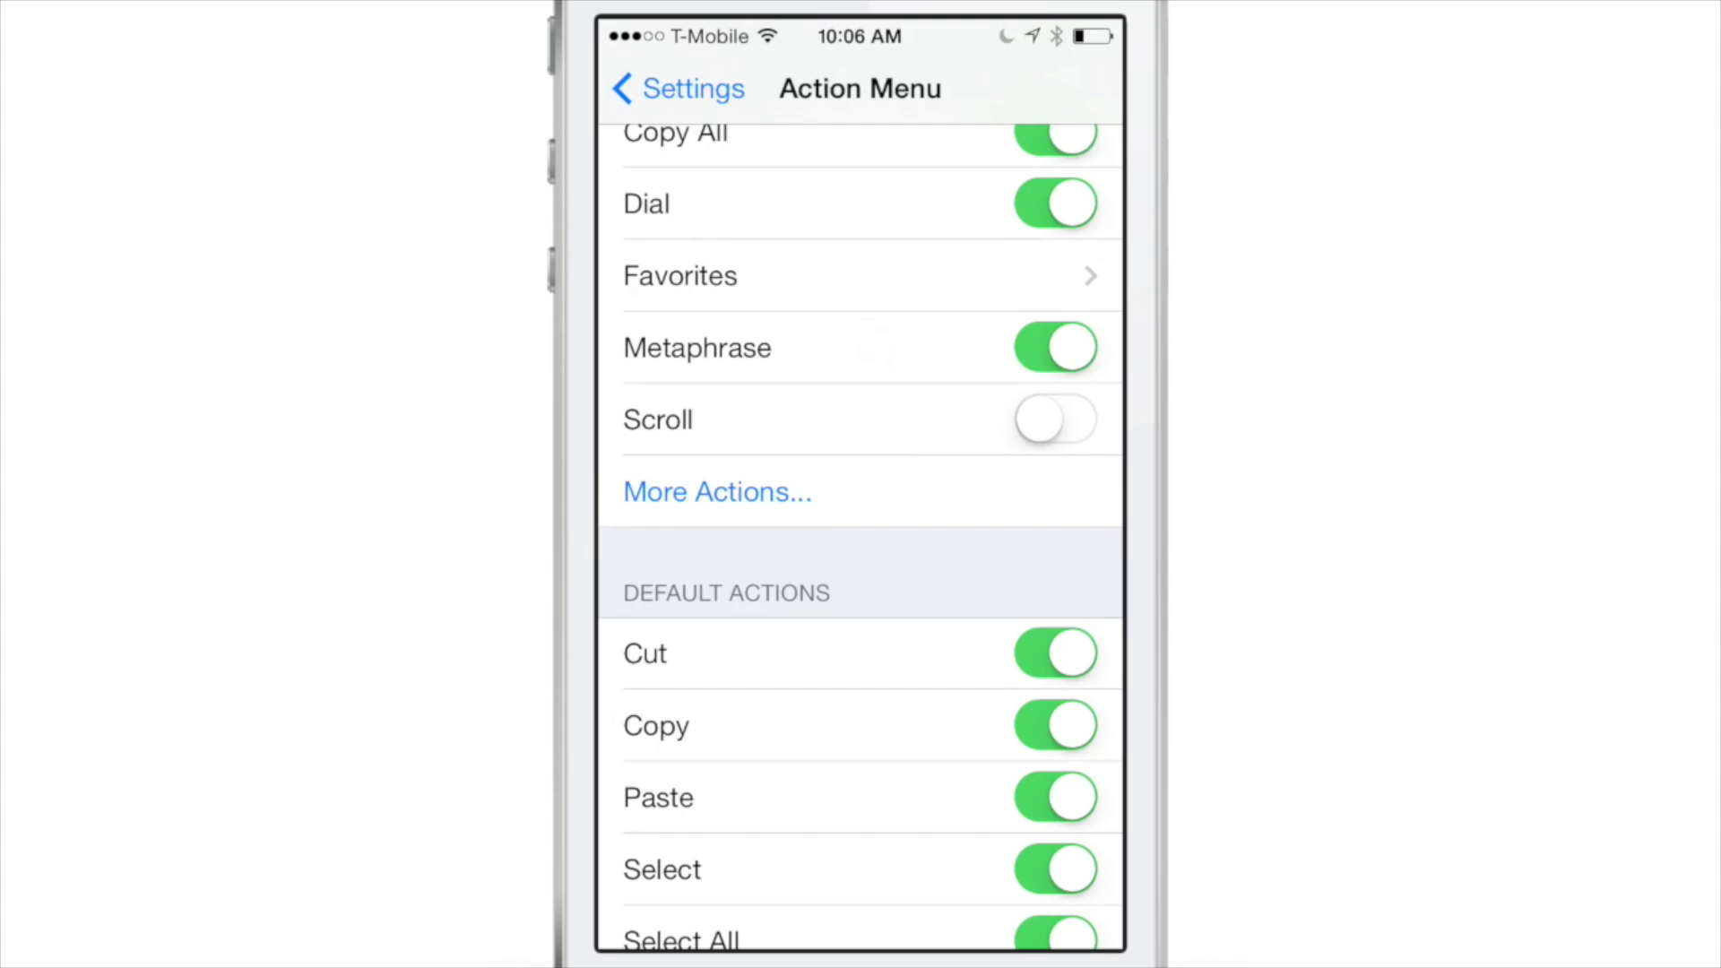
{"action": "key", "text": "super+shift+h"}
{"action": "left_click_drag", "start_coordinate": [1022, 538], "coordinate": [672, 537]}
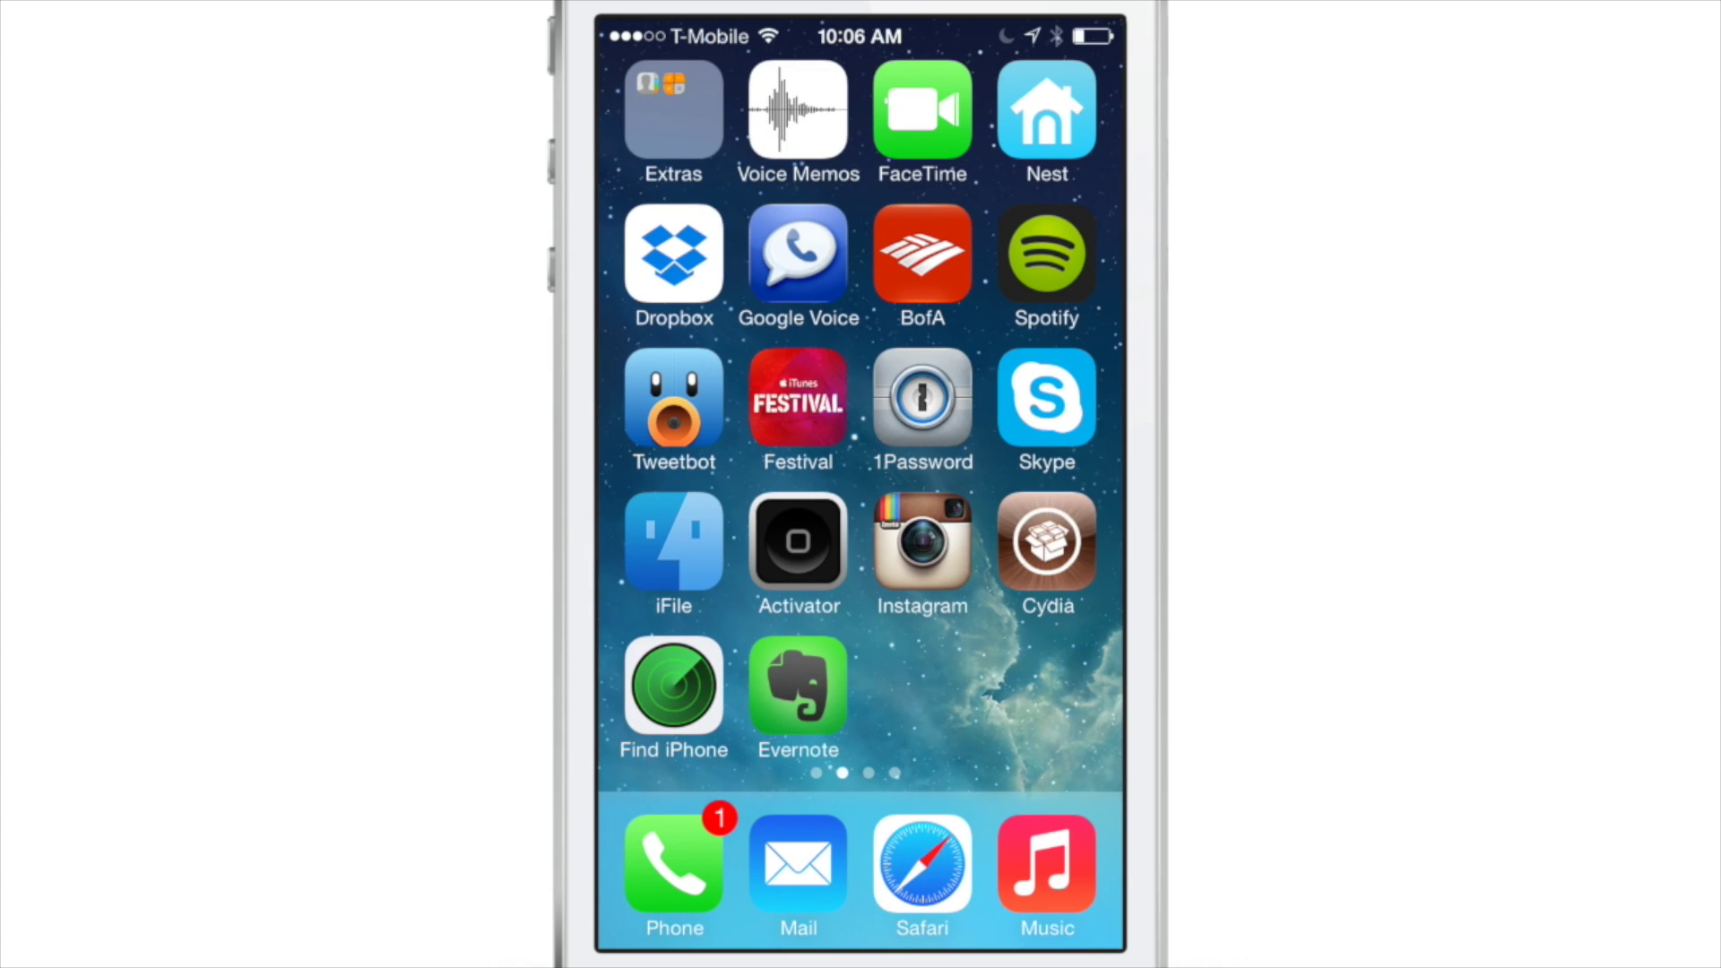
Launch Cydia and open the Metaphrase 1.1 package details page.
{"action": "left_click", "coordinate": [1047, 544]}
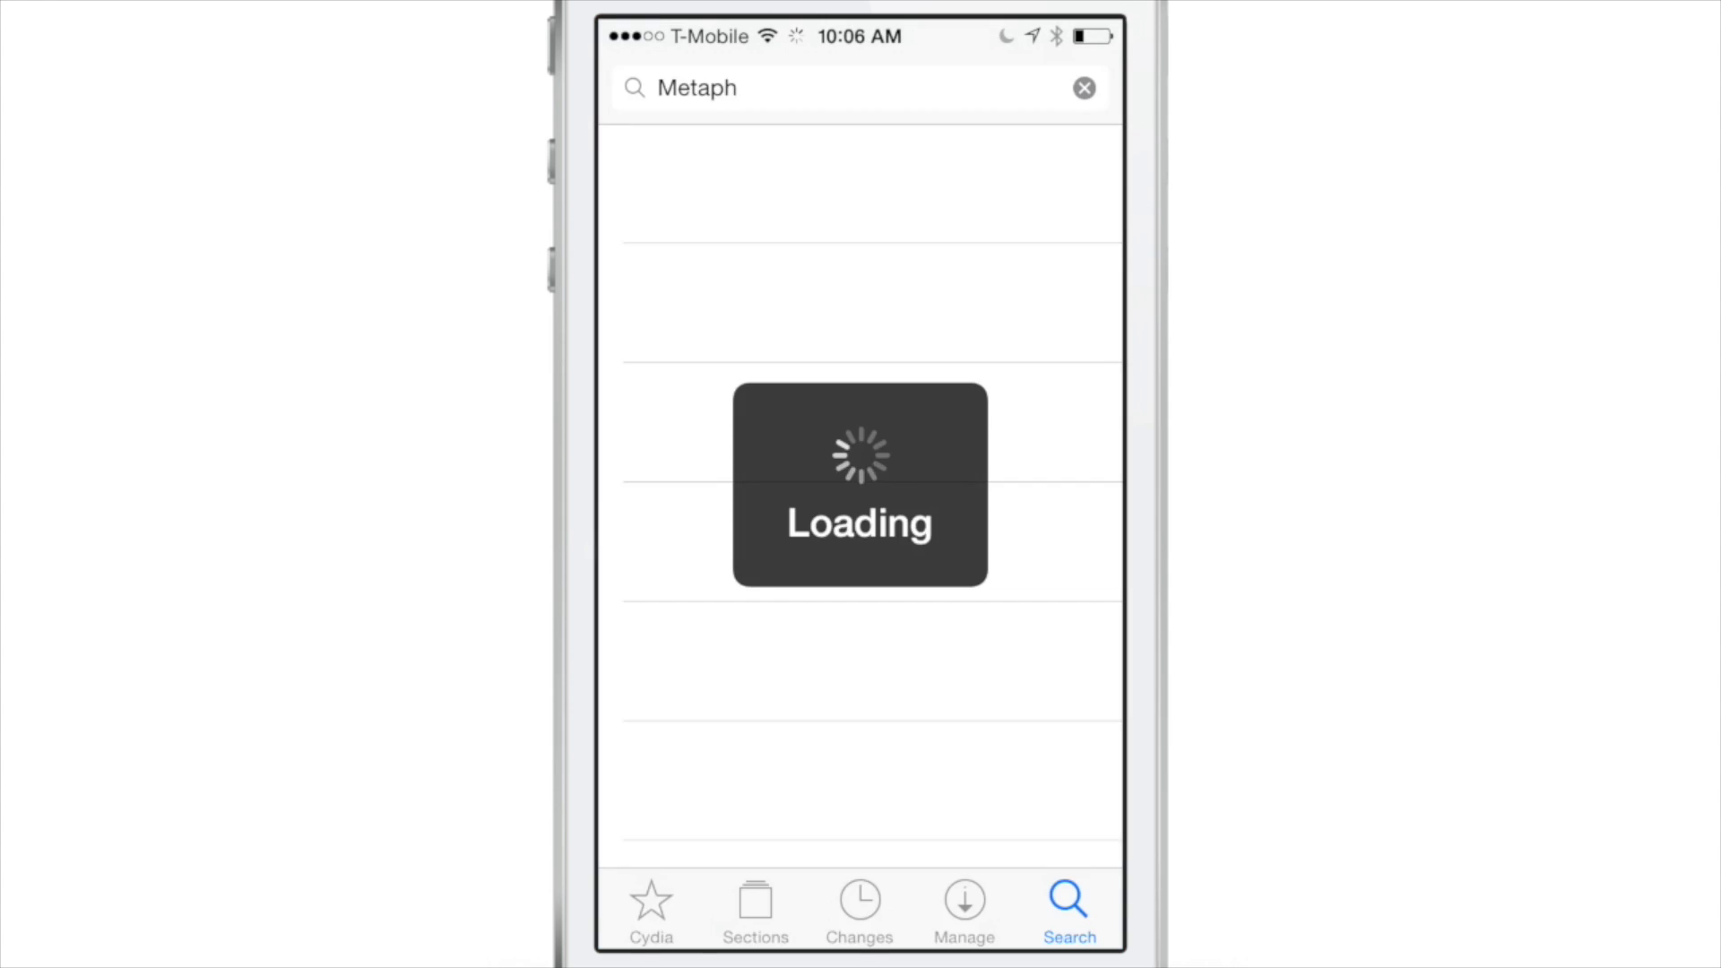
{"action": "left_click", "coordinate": [807, 303]}
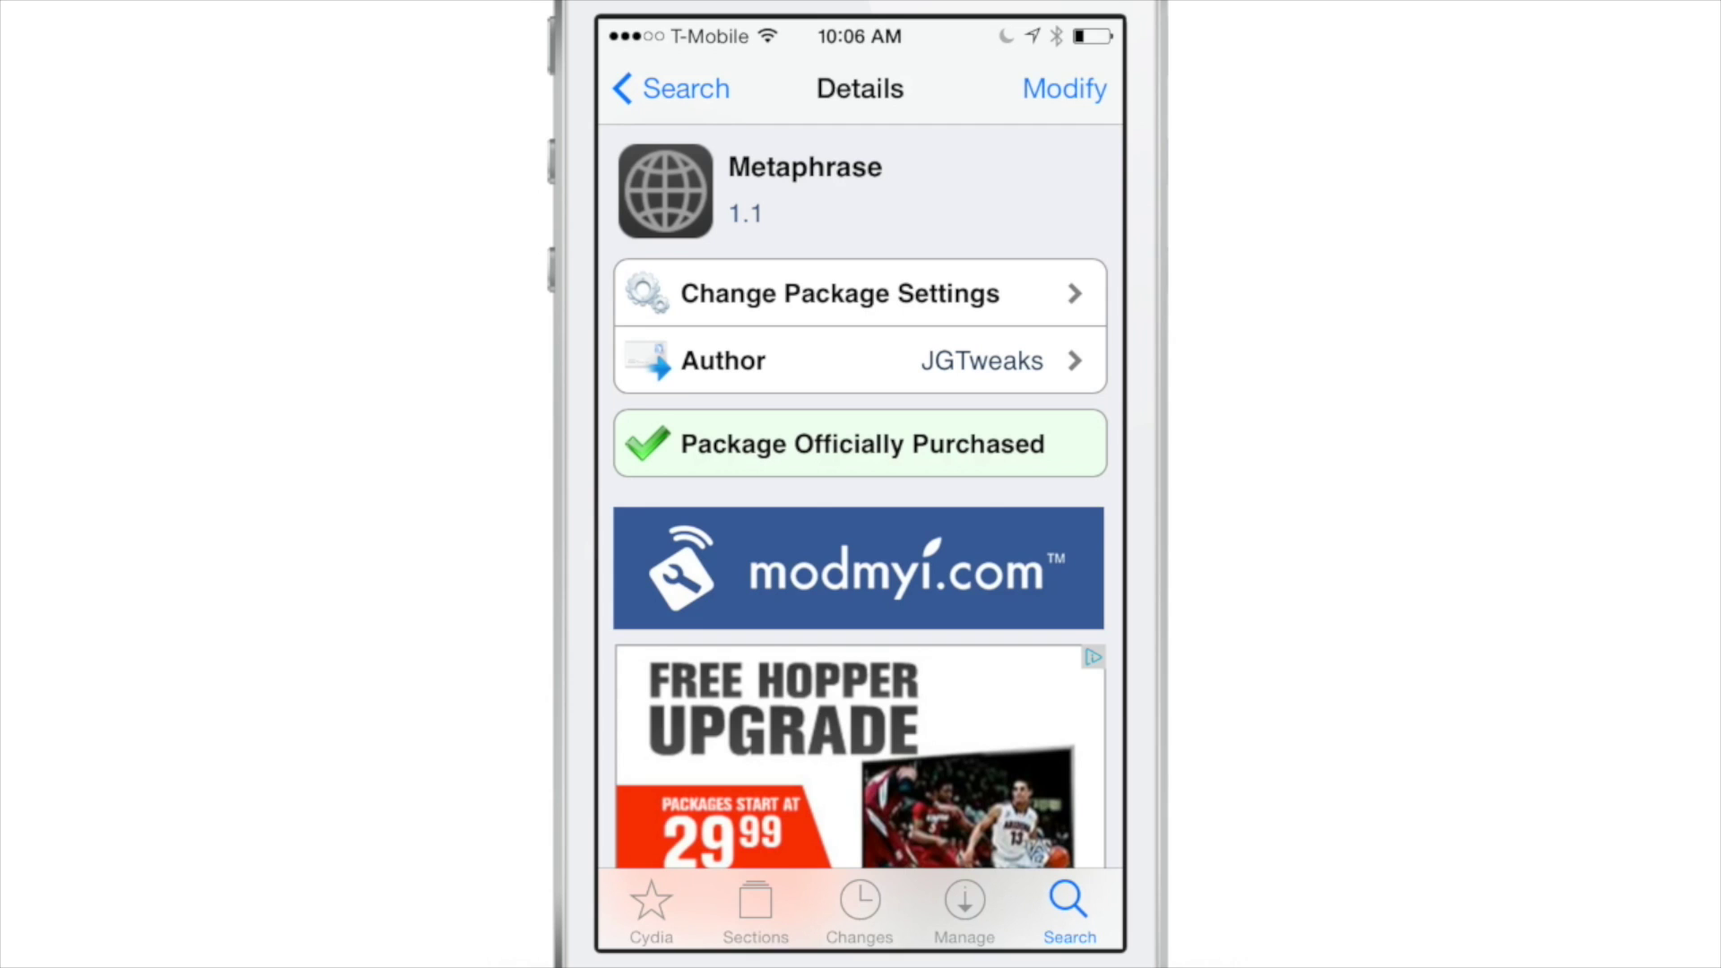
{"action": "scroll", "coordinate": [862, 499], "scroll_direction": "down", "scroll_amount": 10}
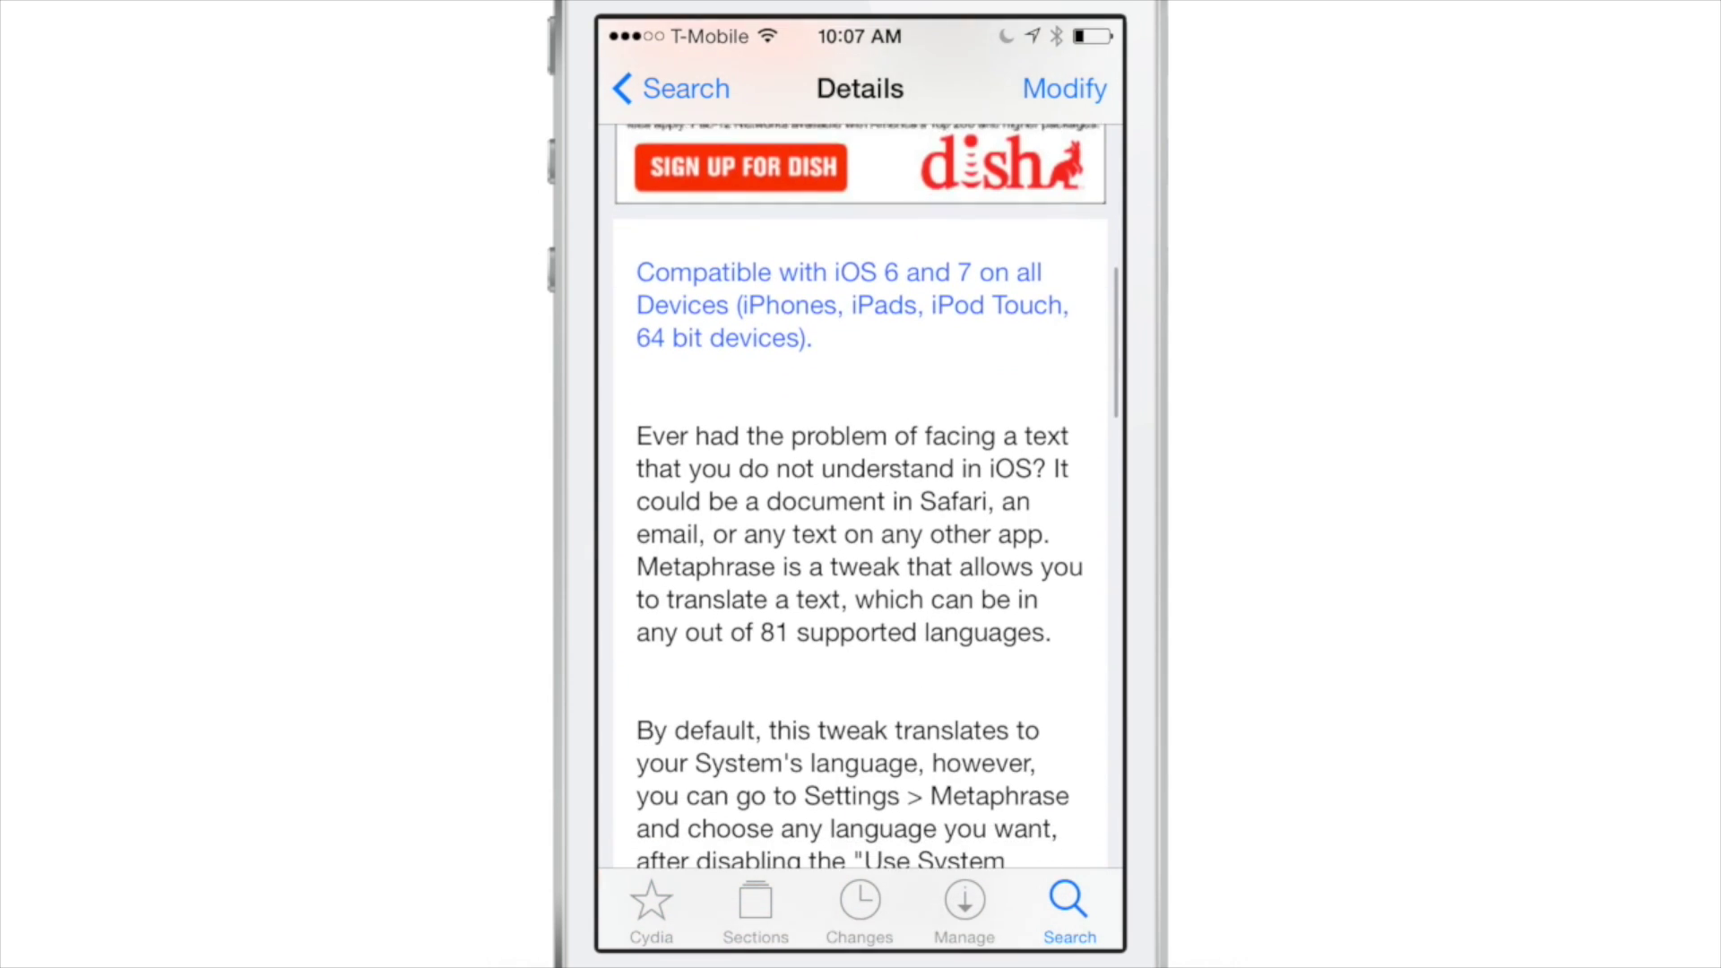
{"action": "scroll", "coordinate": [861, 538], "scroll_direction": "down", "scroll_amount": 2}
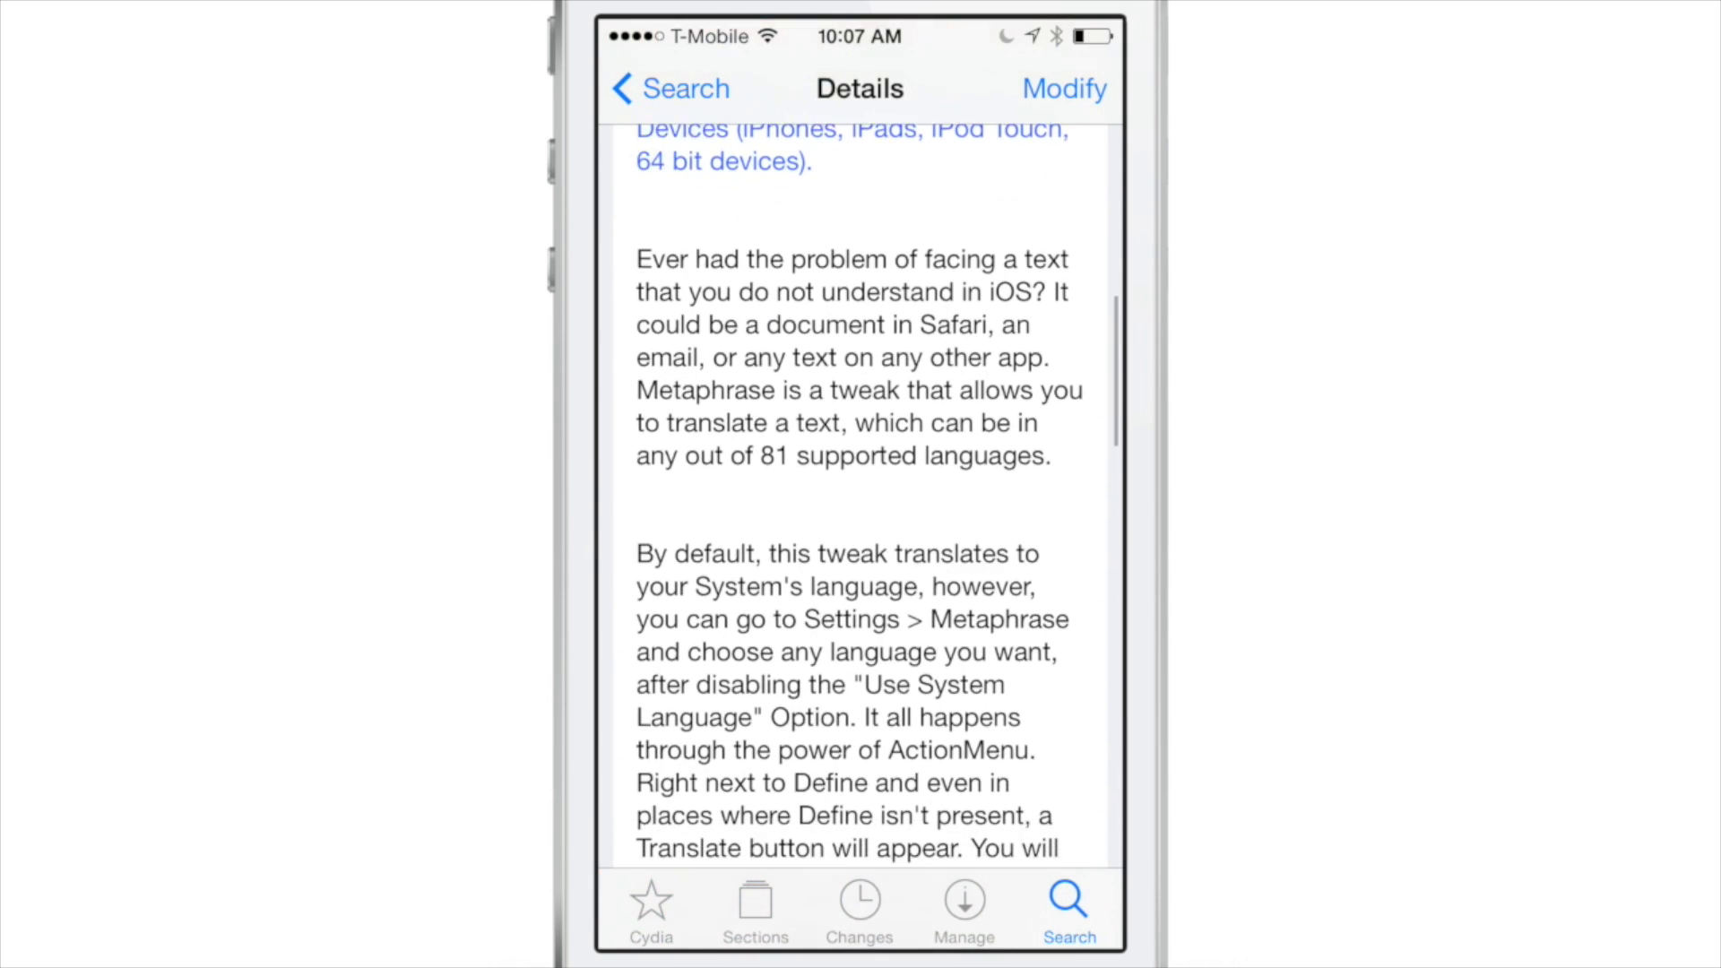
{"action": "scroll", "coordinate": [861, 537], "scroll_direction": "down", "scroll_amount": 1}
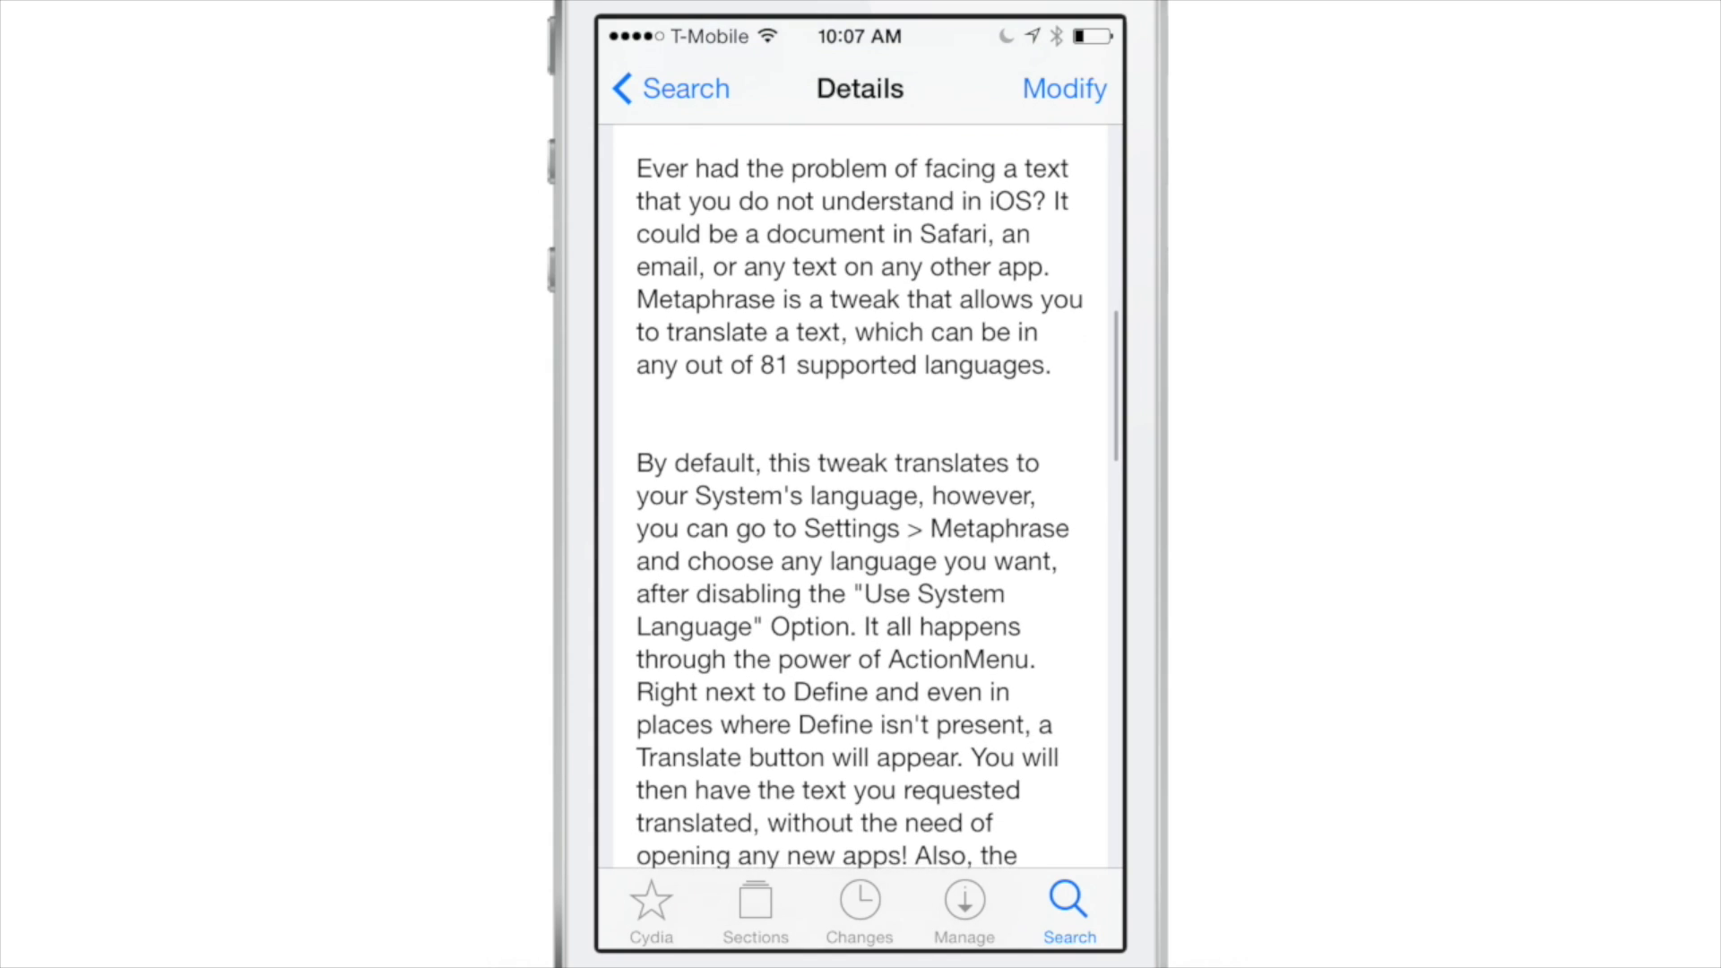
{"action": "scroll", "coordinate": [862, 538], "scroll_direction": "down", "scroll_amount": 1}
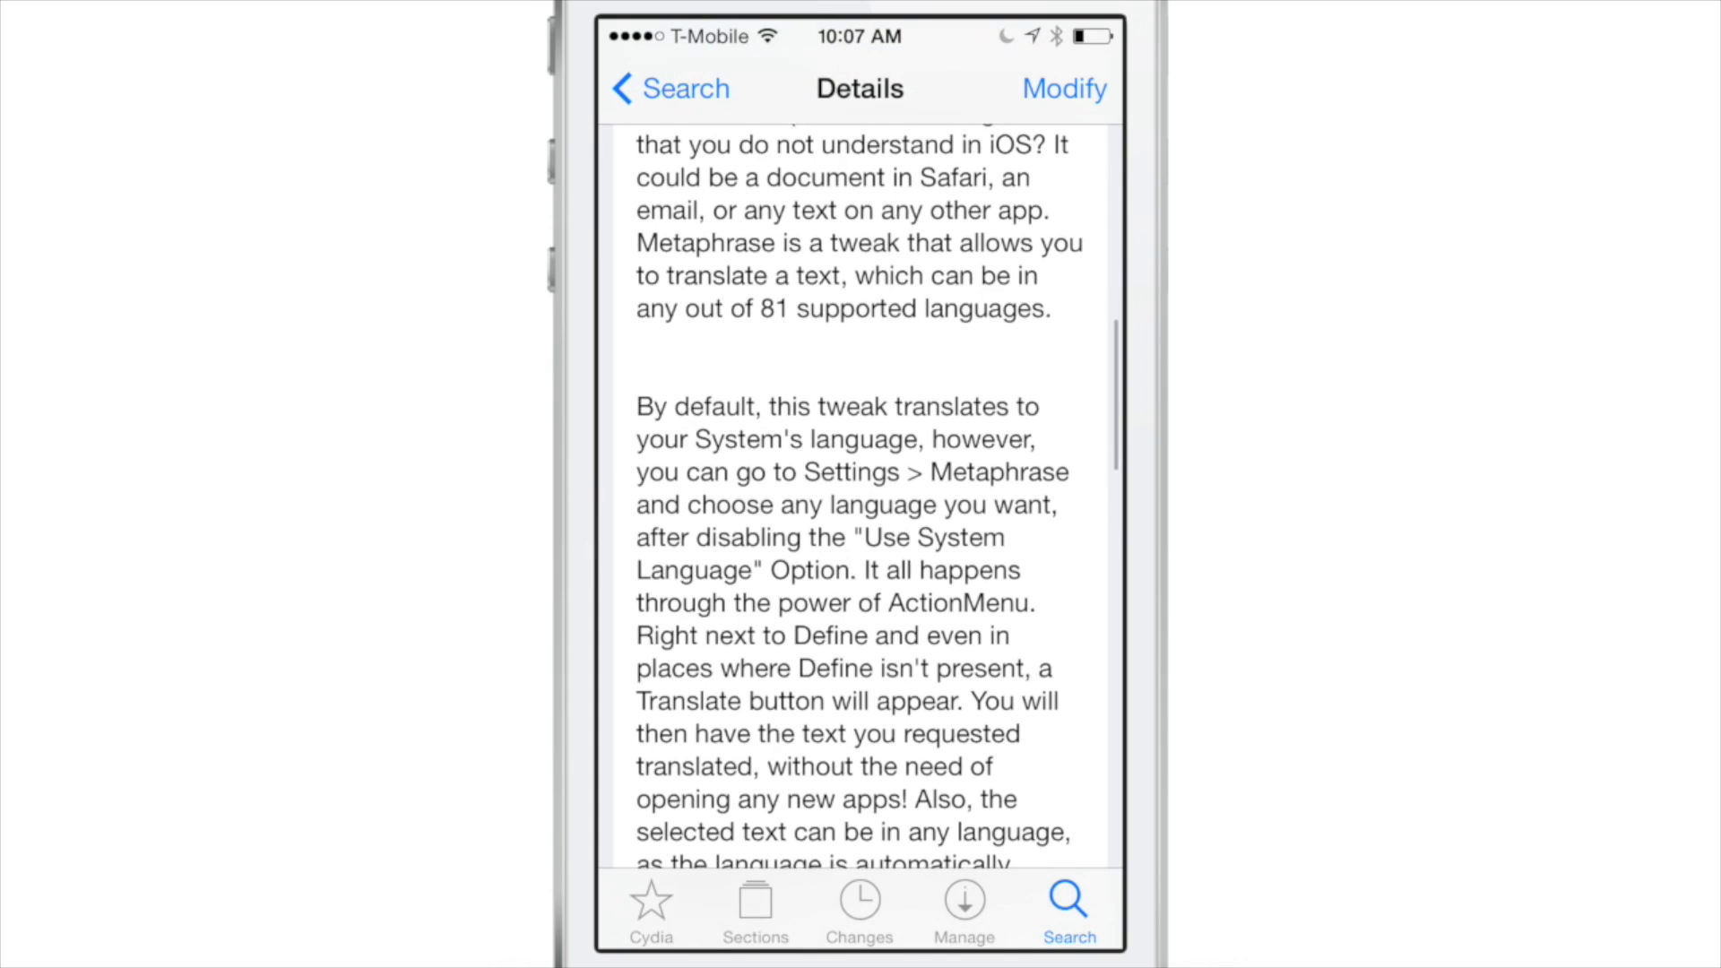
{"action": "scroll", "coordinate": [862, 537], "scroll_direction": "down", "scroll_amount": 2}
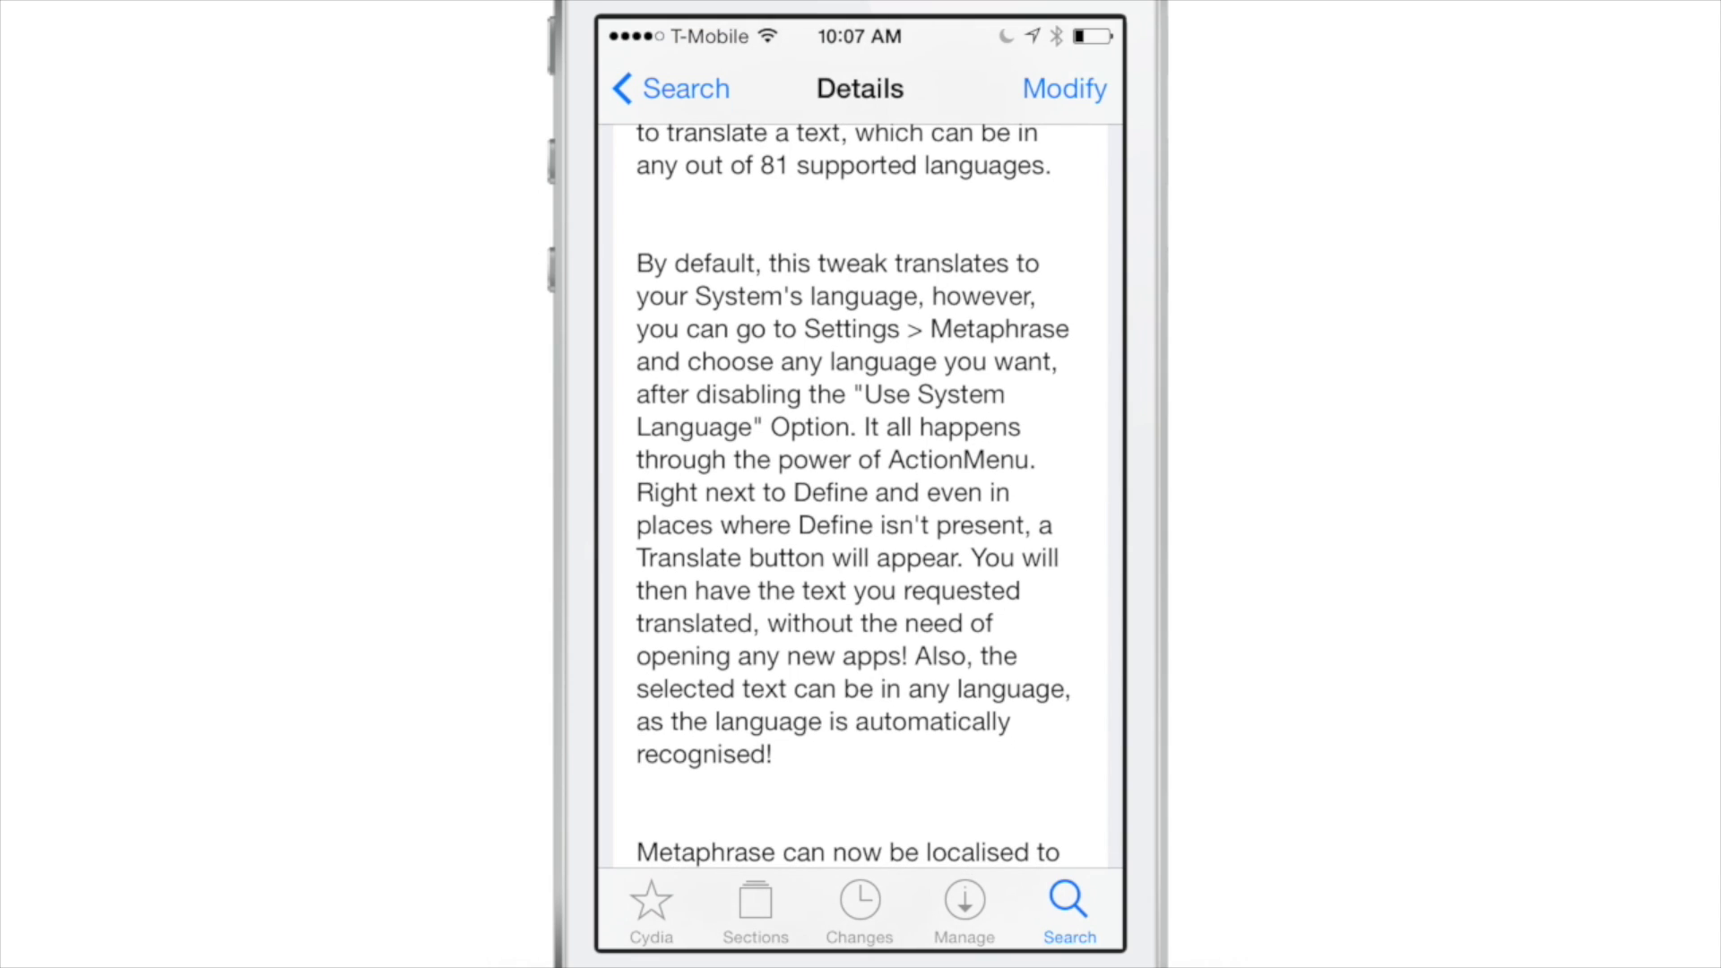
{"action": "scroll", "coordinate": [861, 538], "scroll_direction": "down", "scroll_amount": 1}
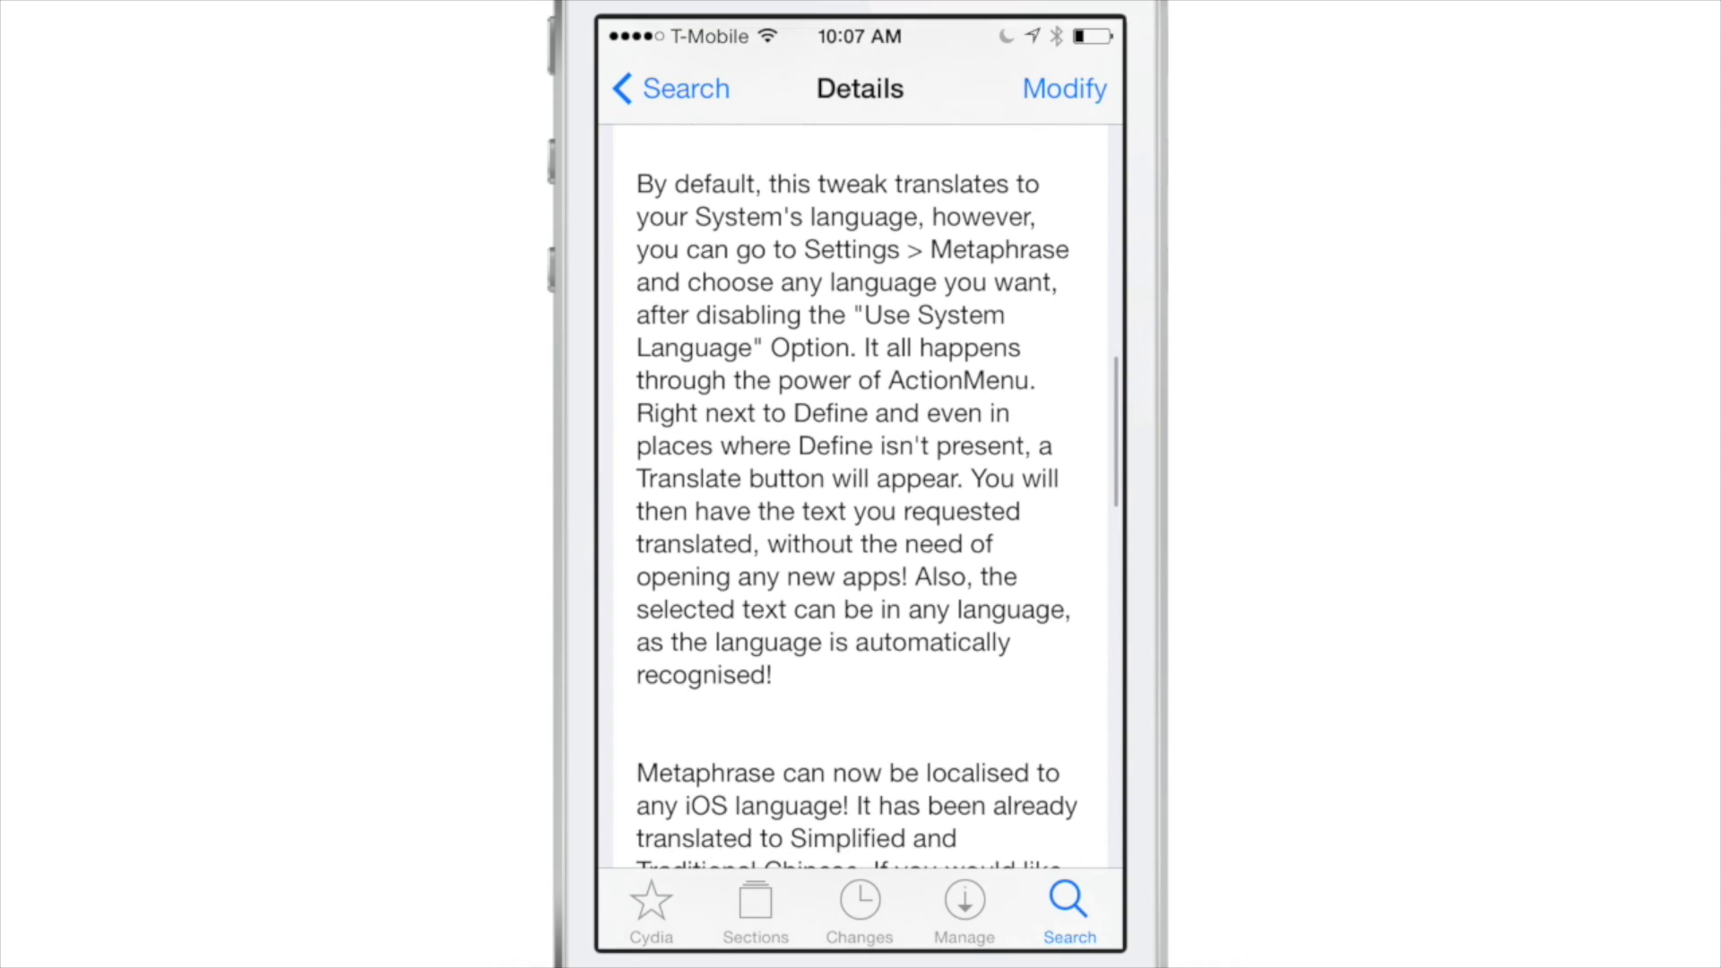
{"action": "scroll", "coordinate": [861, 539], "scroll_direction": "down", "scroll_amount": 1}
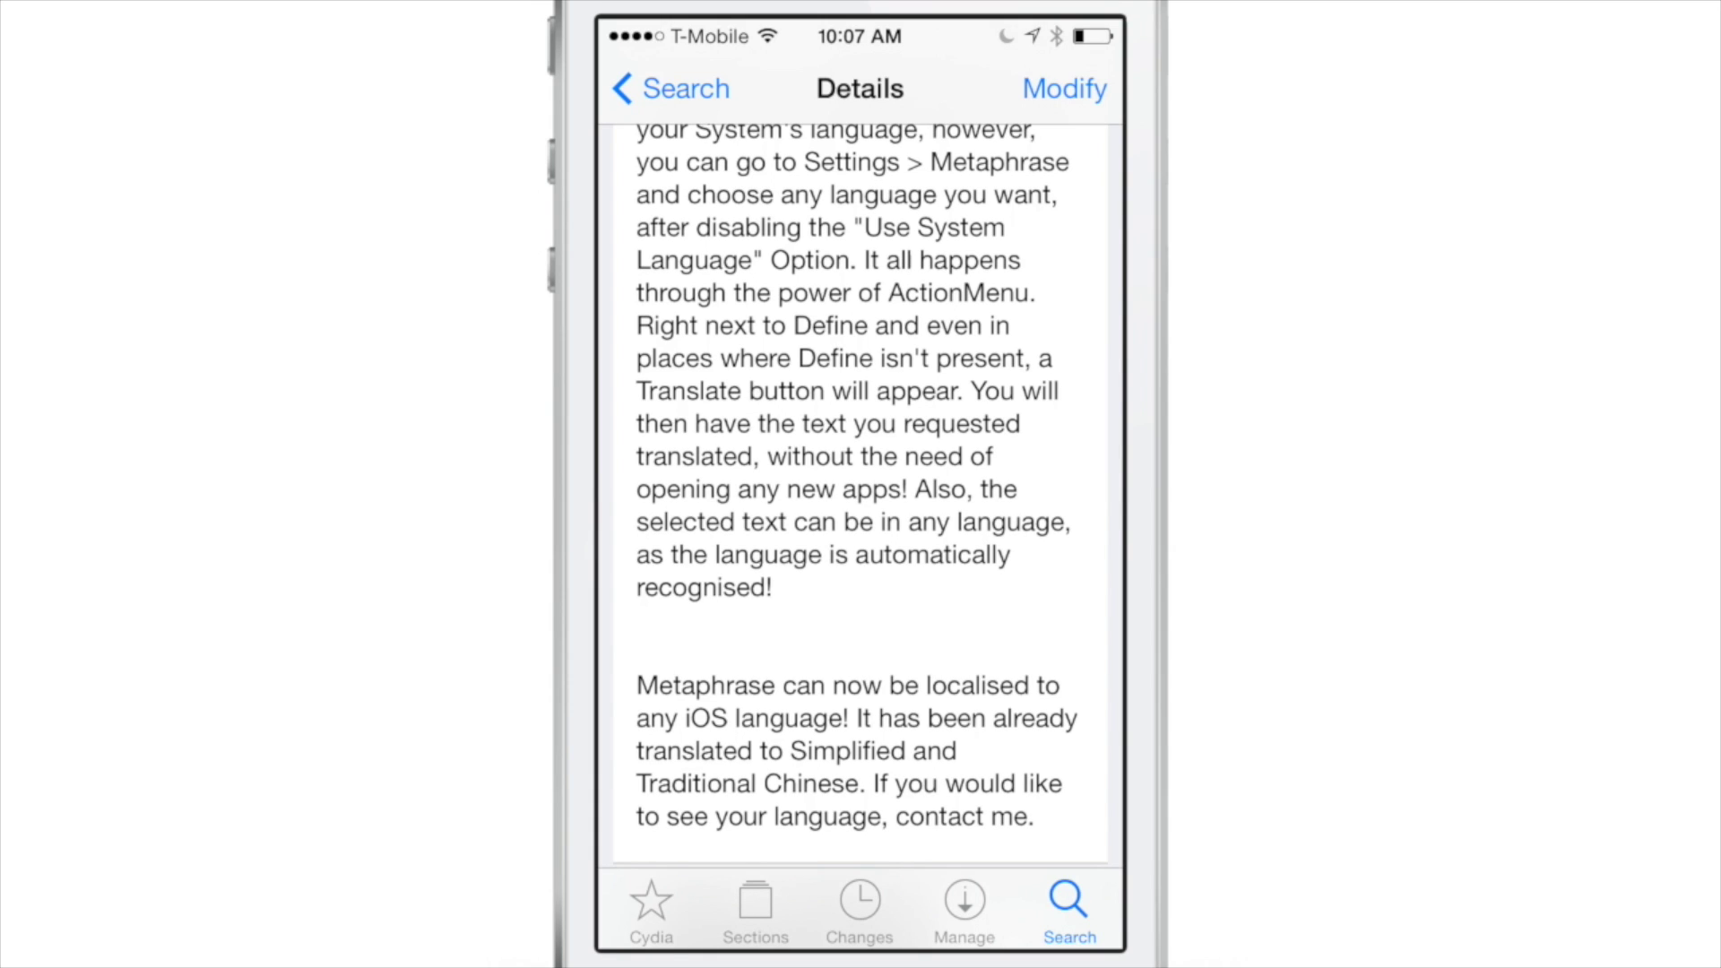
{"action": "scroll", "coordinate": [862, 498], "scroll_direction": "up", "scroll_amount": 15}
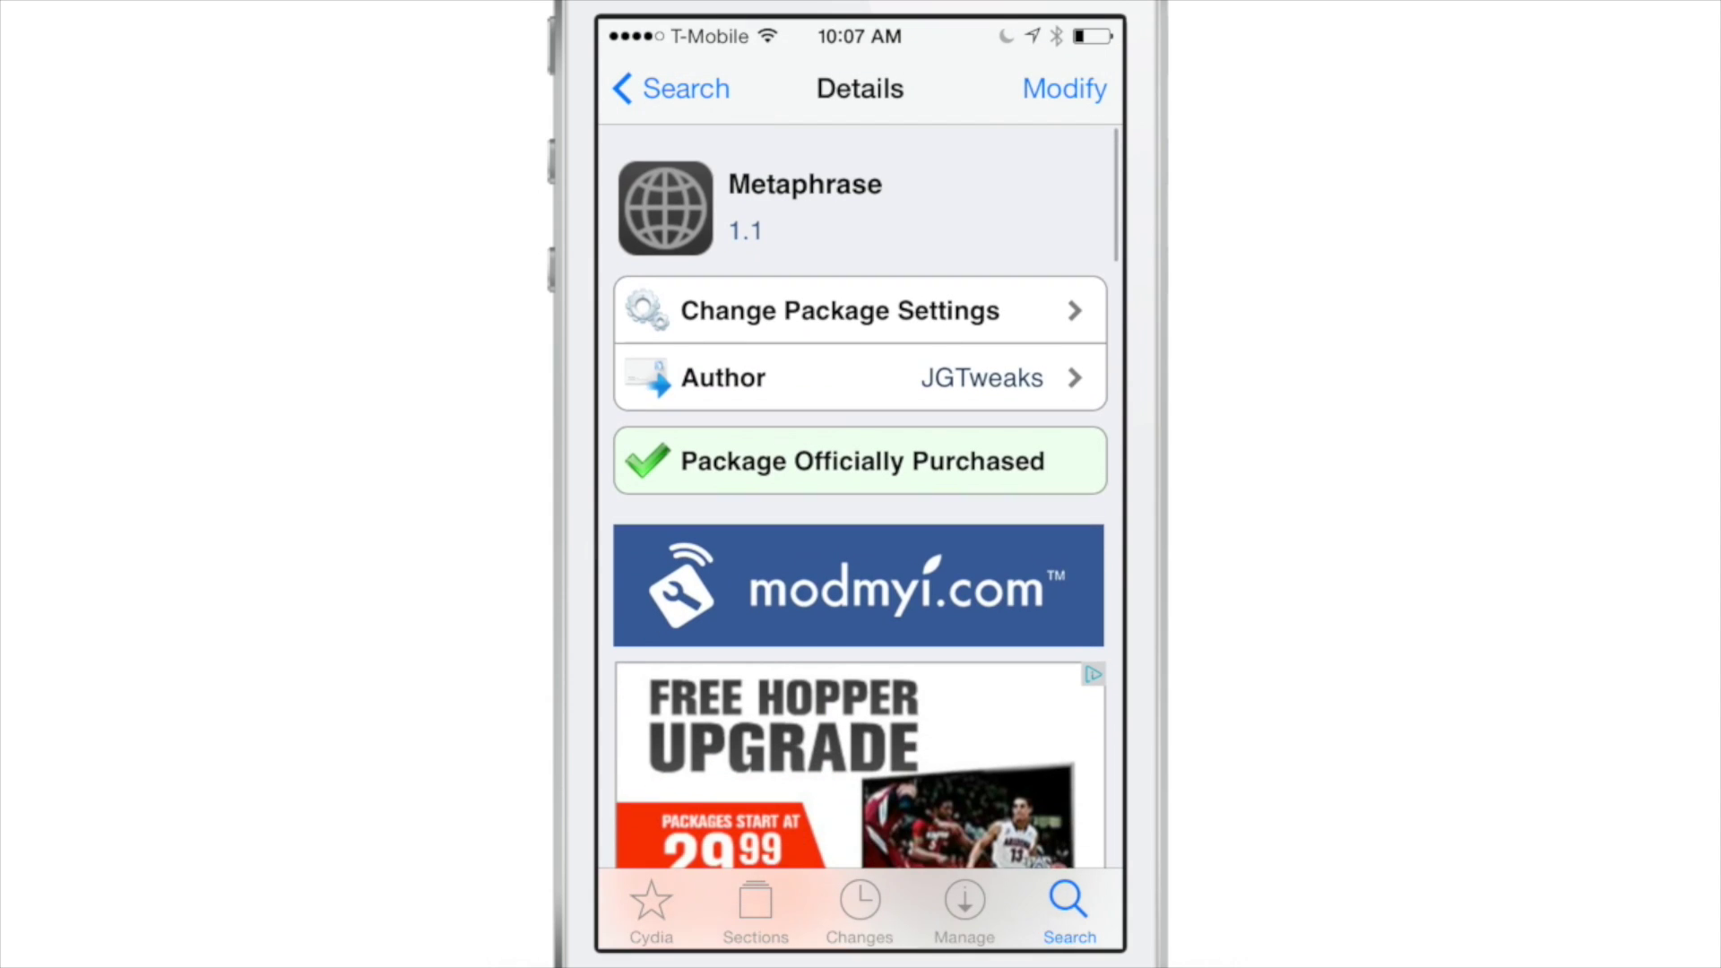